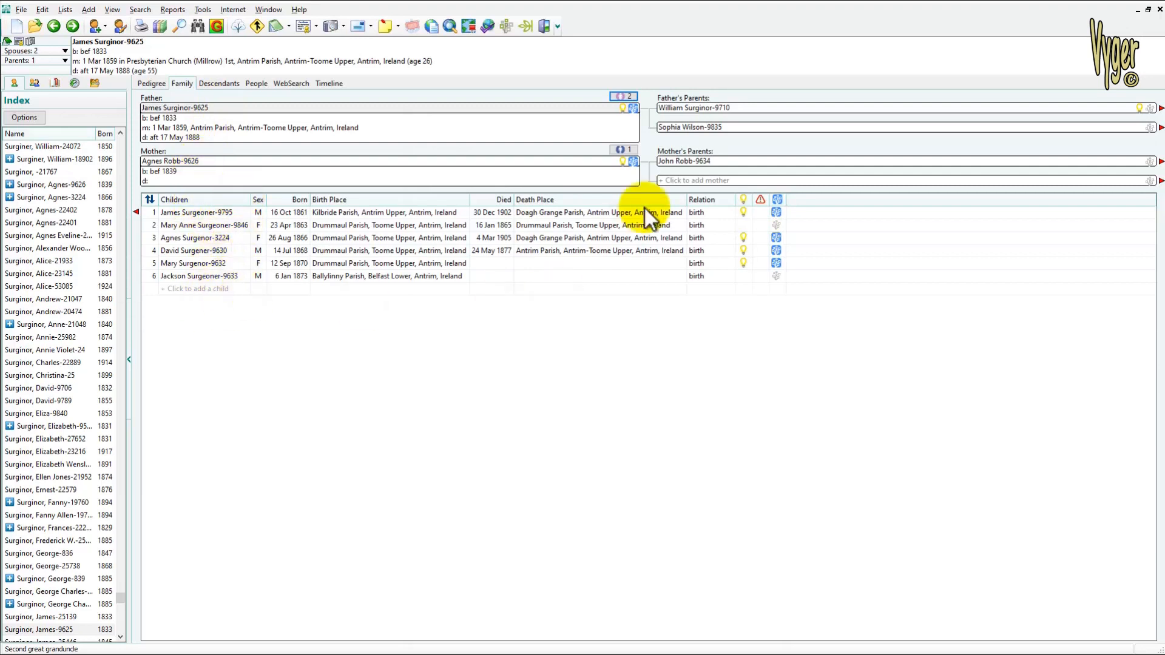
- Display the father's family with his first spouse, then return to his family with his second spouse
click(622, 92)
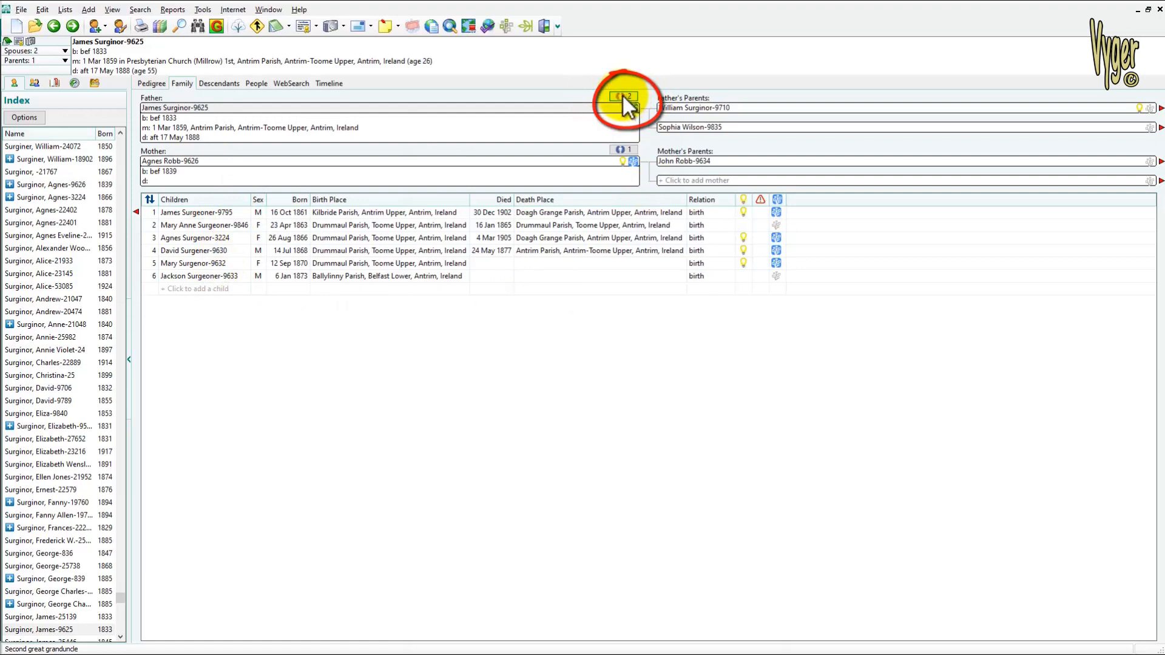
click(566, 109)
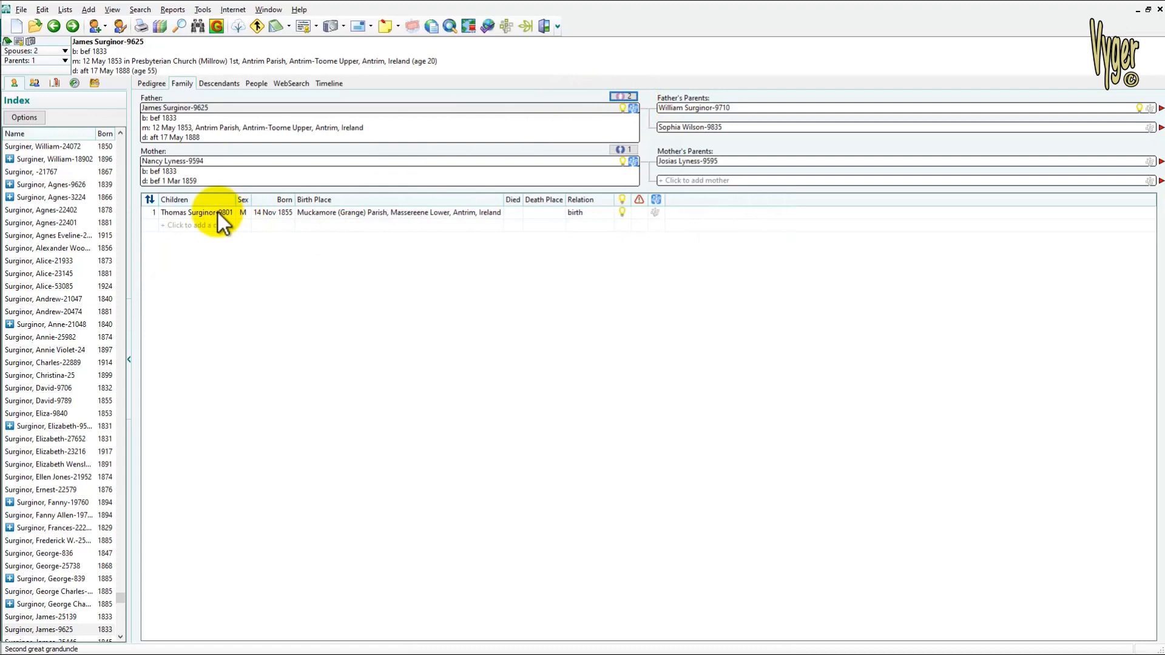
click(624, 96)
click(567, 121)
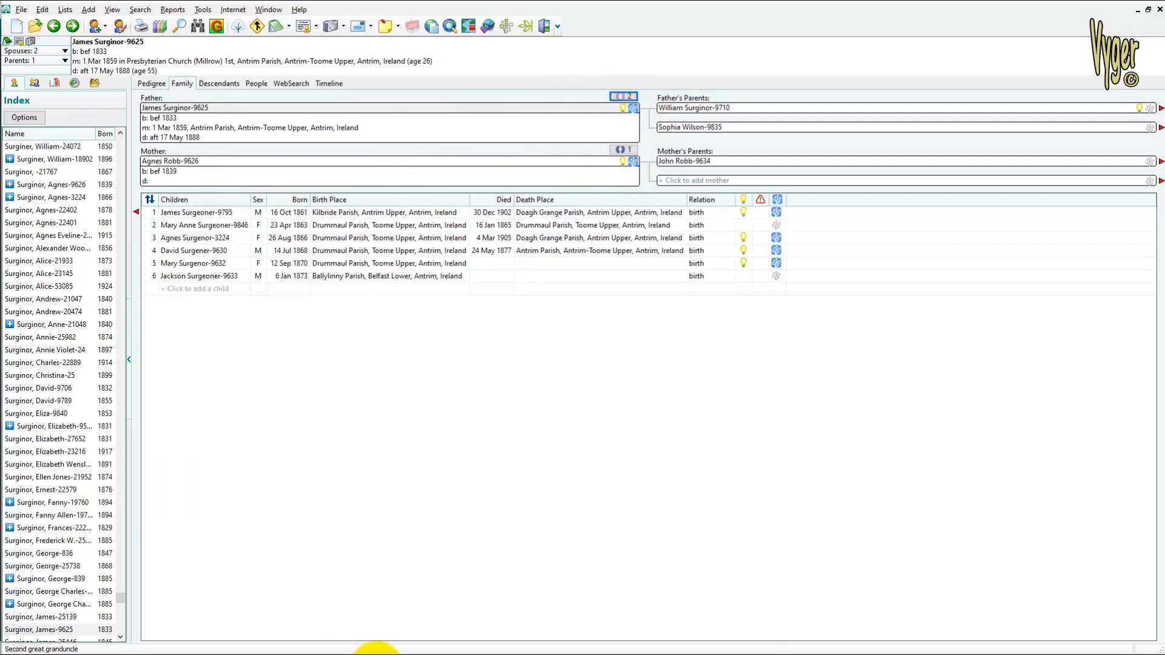
- Switch to RootsMagic 8, list the father's spouses, and display his family with the first spouse and then the second
click(376, 652)
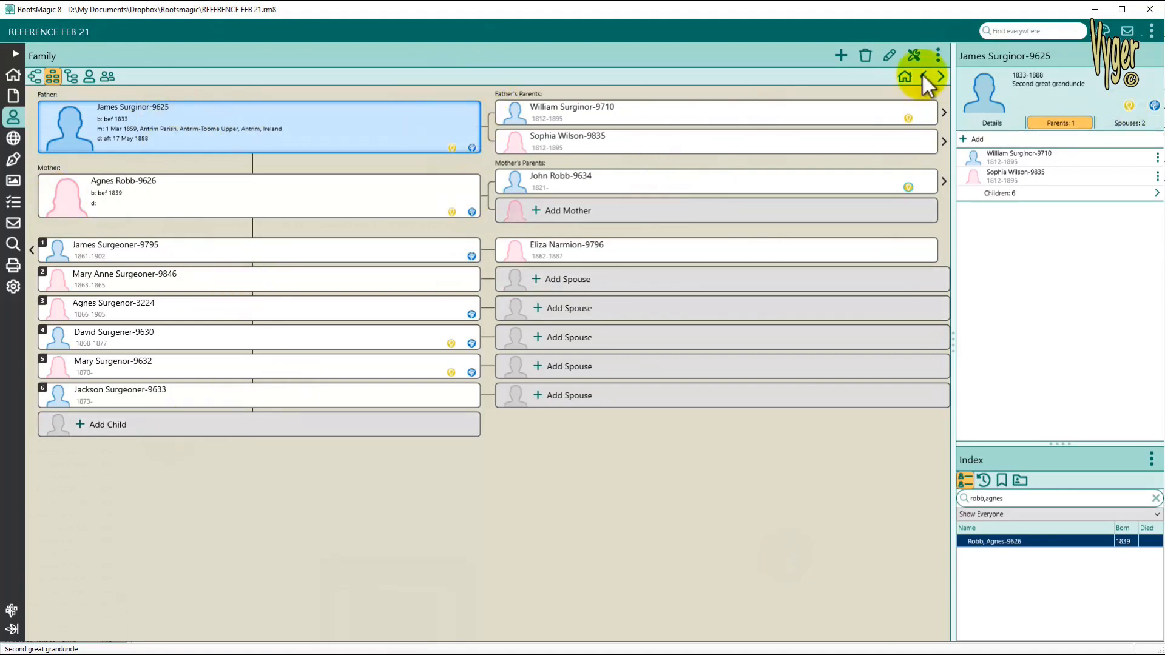
click(1131, 122)
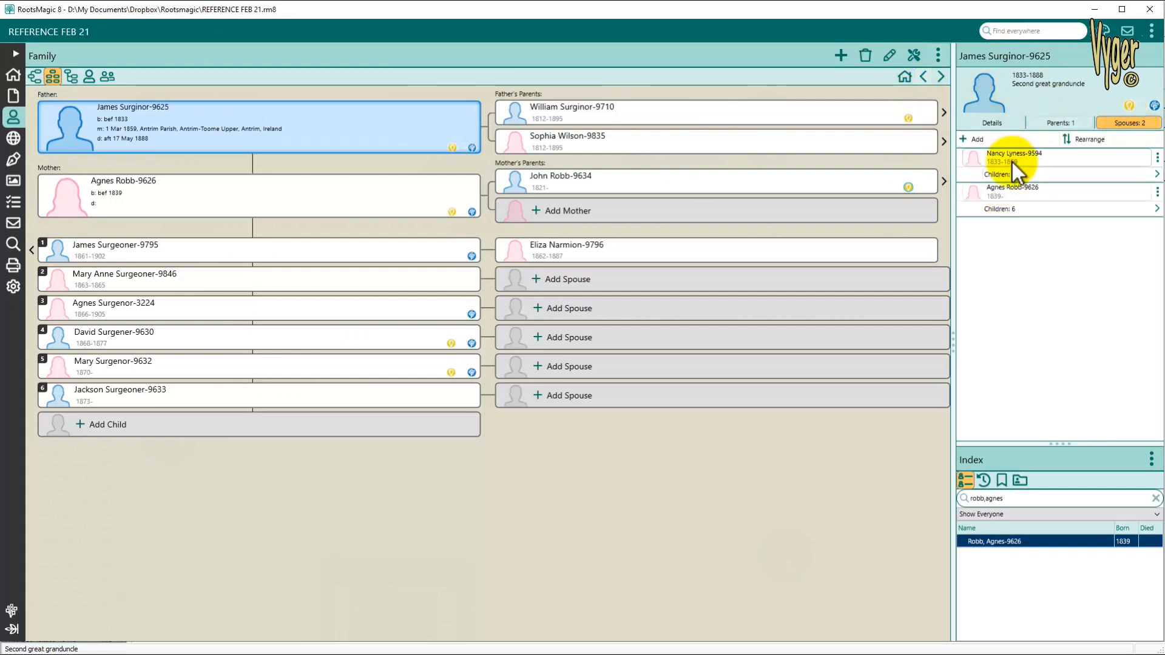
click(1013, 158)
click(1131, 122)
click(125, 125)
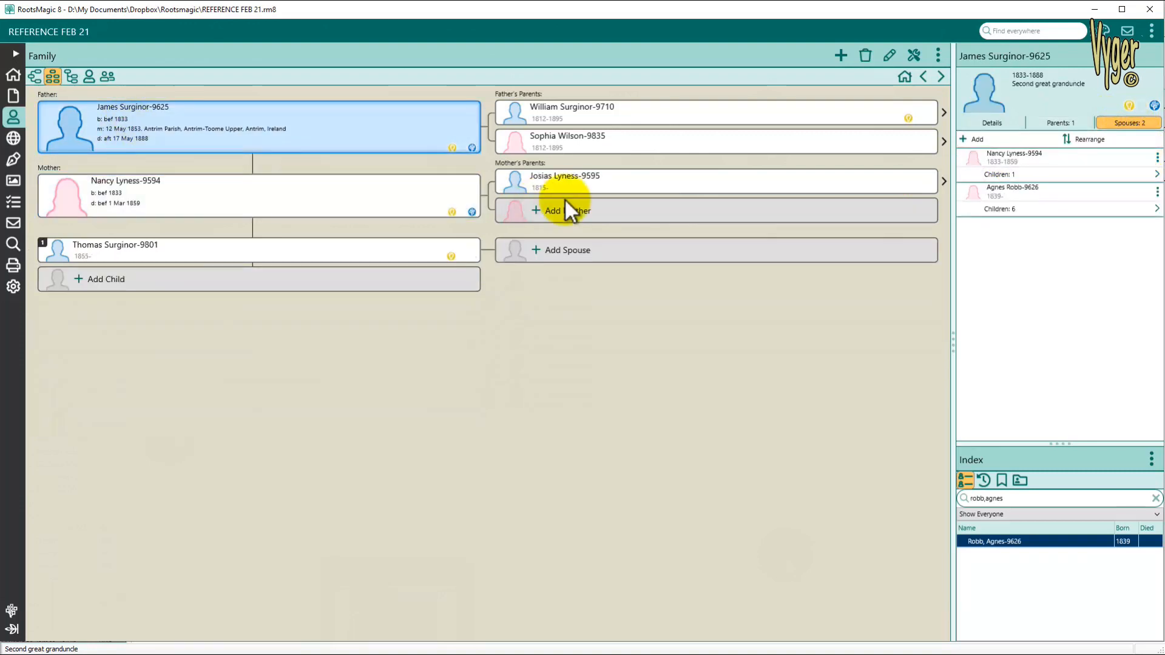
click(1026, 188)
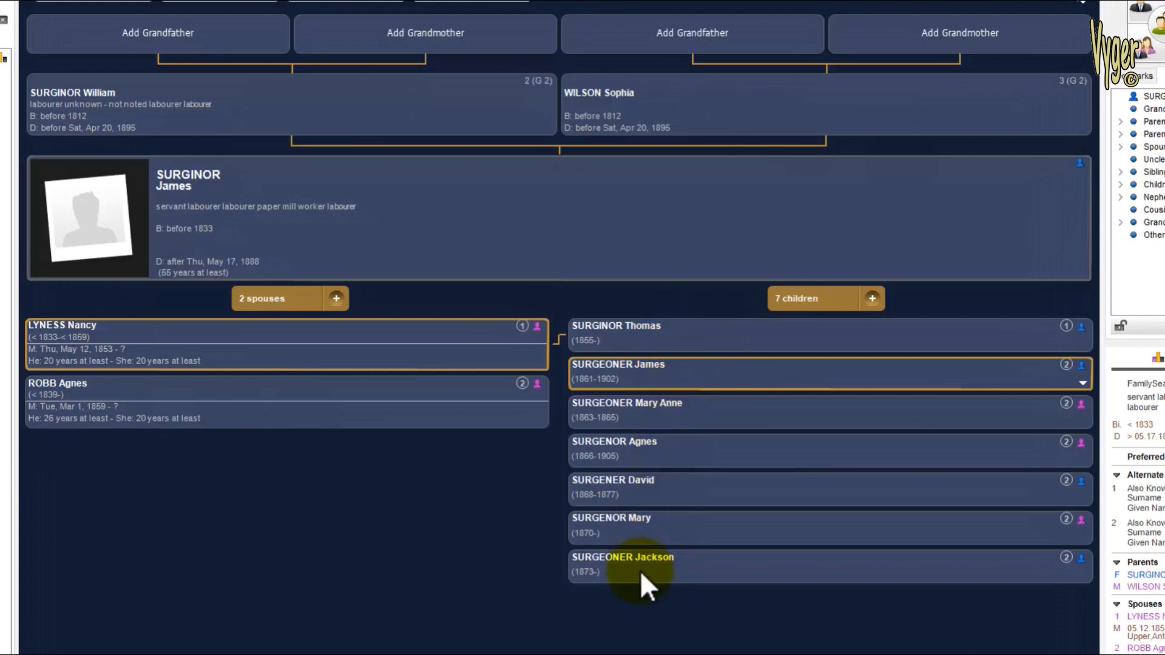
- Highlight which children belong to the second spouse and then to the first spouse in the immediate family view
click(533, 332)
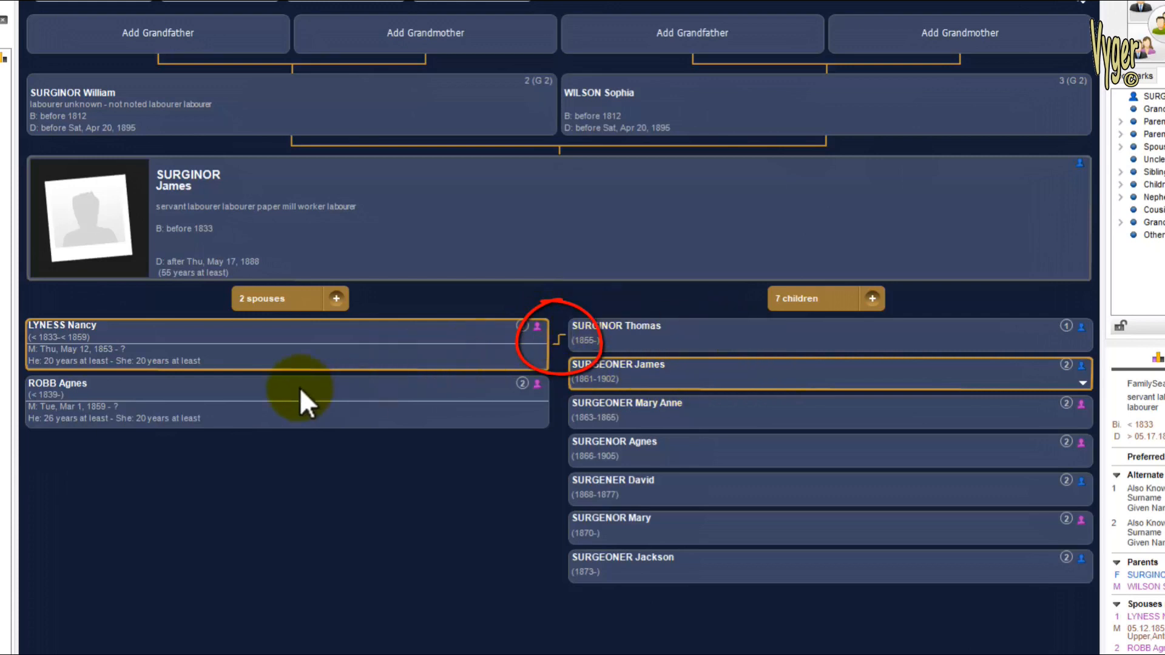
click(202, 386)
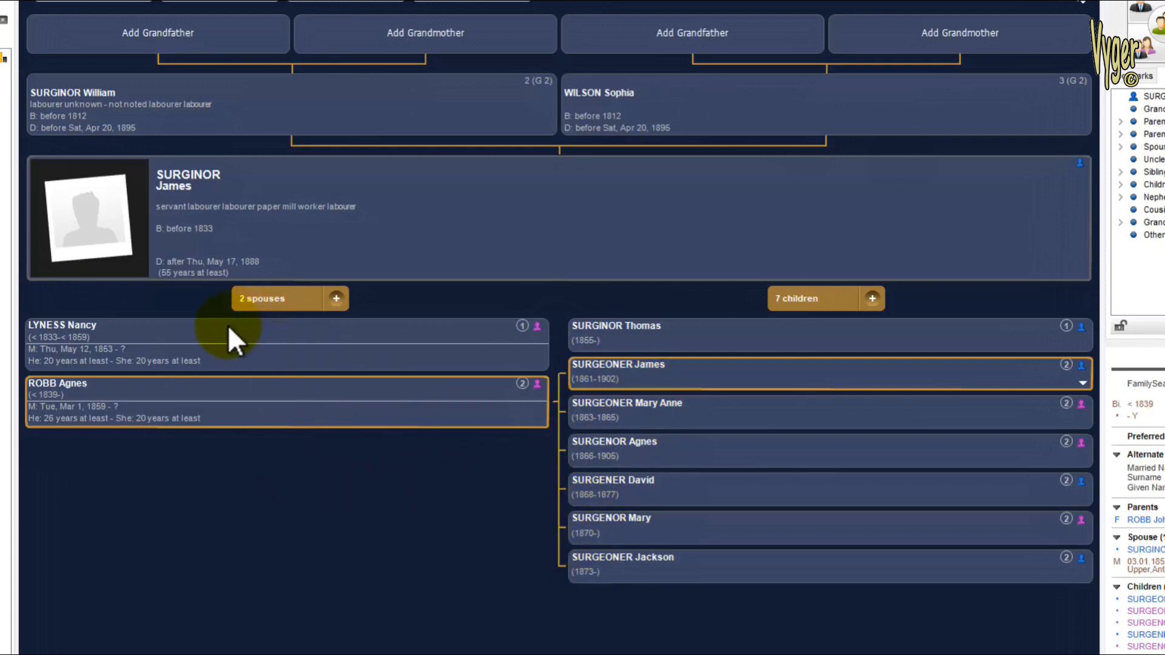
click(229, 340)
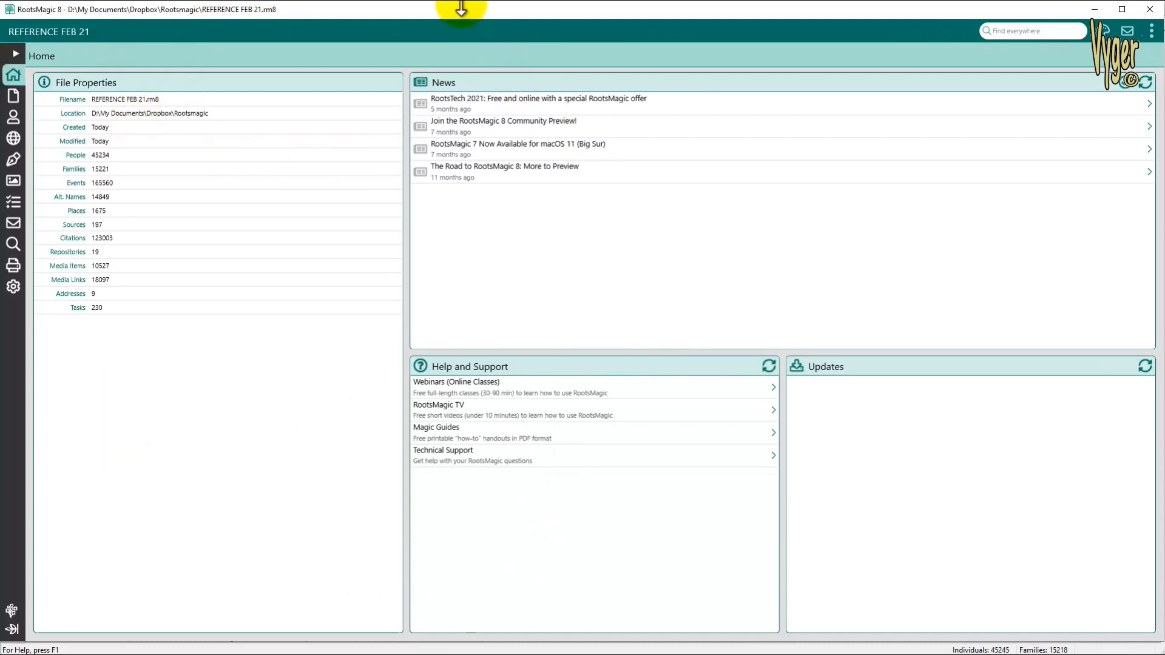
- Lower and raise the top edge of the RootsMagic 8 window, and extend its left edge outward
drag(462, 19, 461, 46)
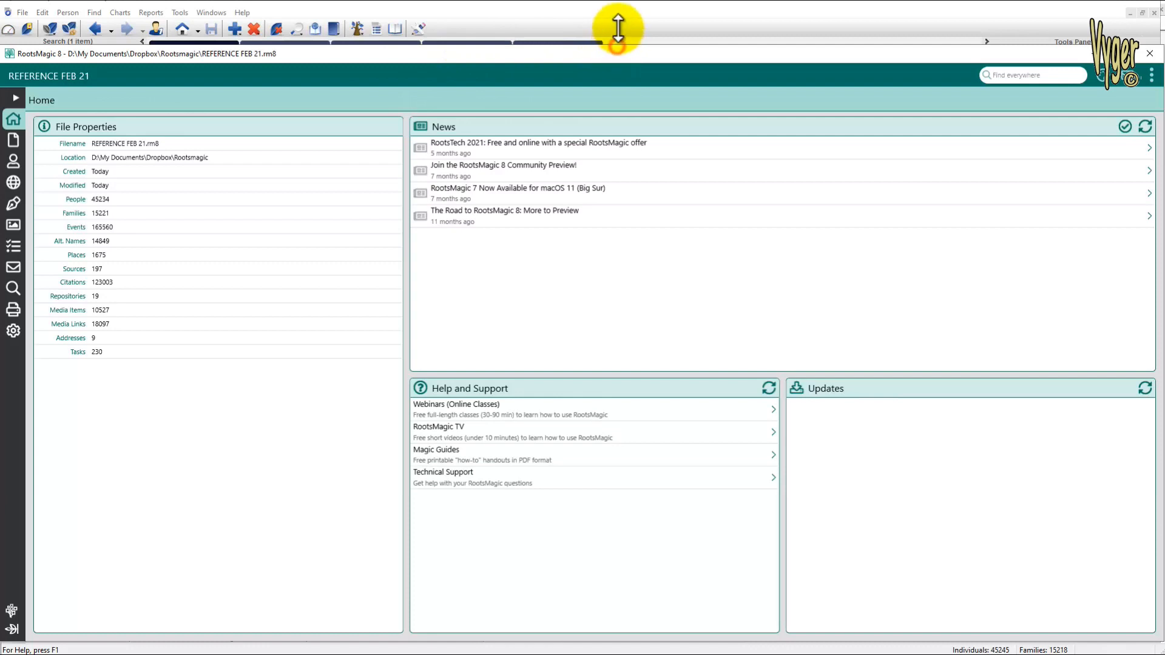
drag(615, 16, 603, 7)
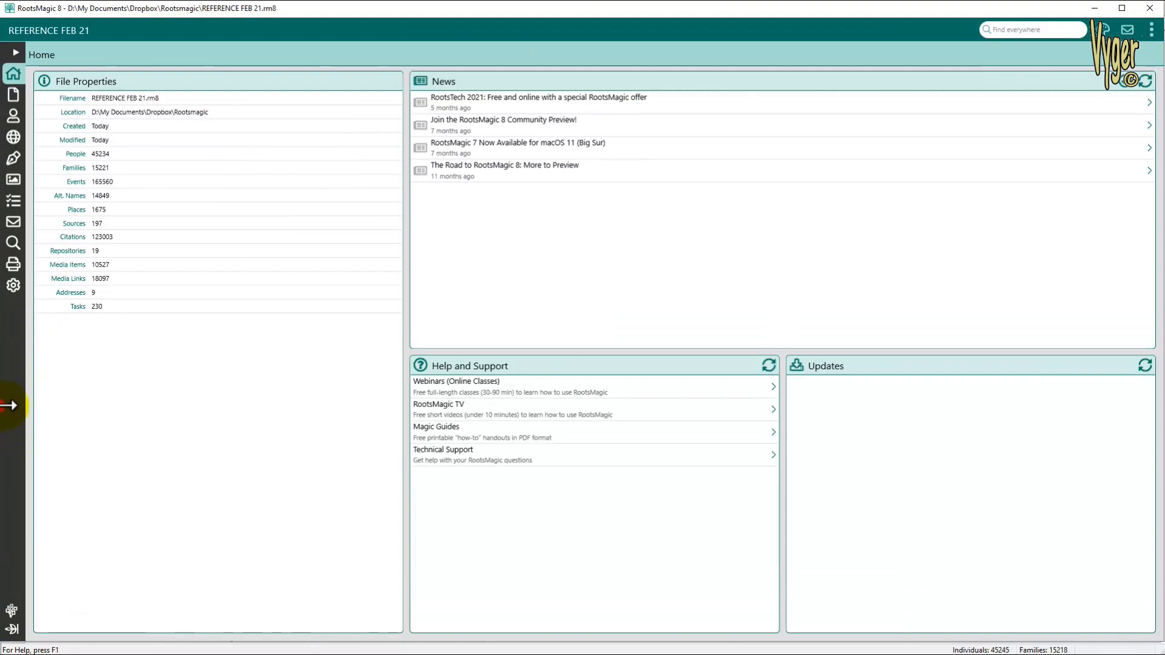
drag(165, 419, 10, 424)
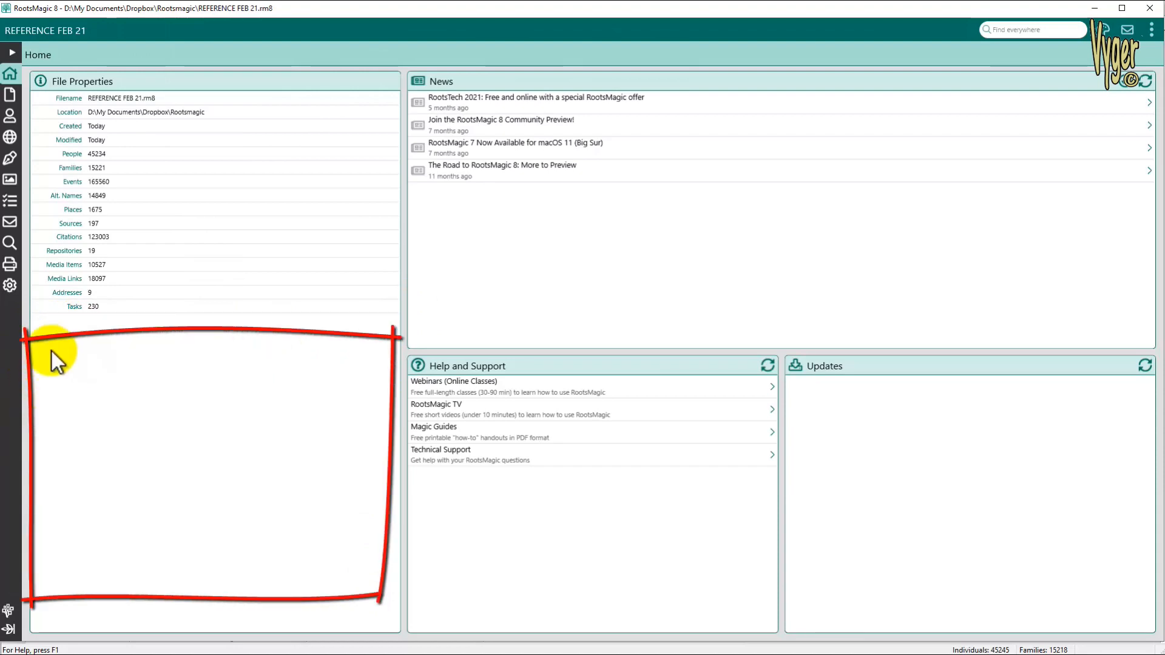
click(58, 388)
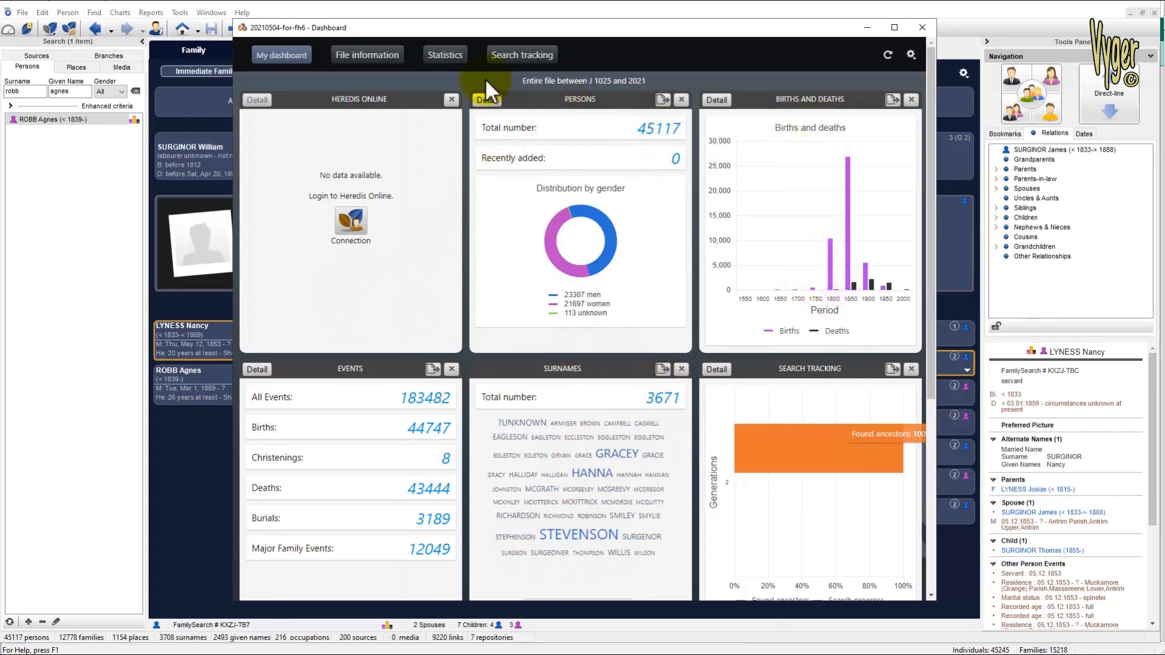
- Show the dashboard's file information and toggle the non-geolocated share off and on in the geolocated places chart
click(368, 55)
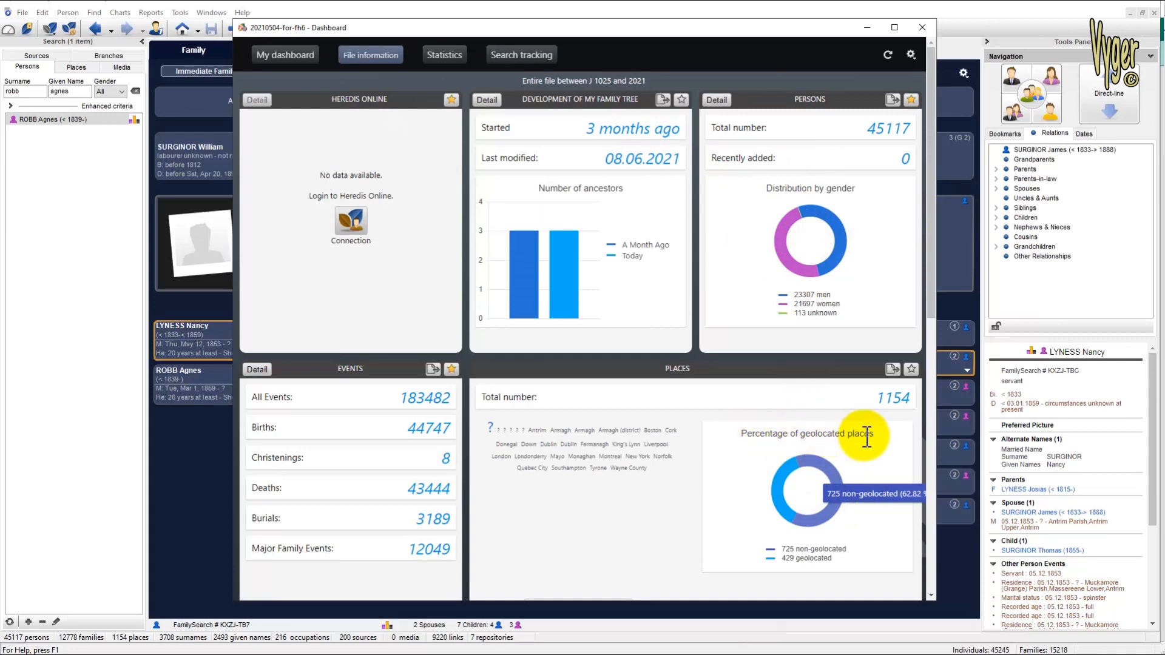
click(803, 549)
click(802, 549)
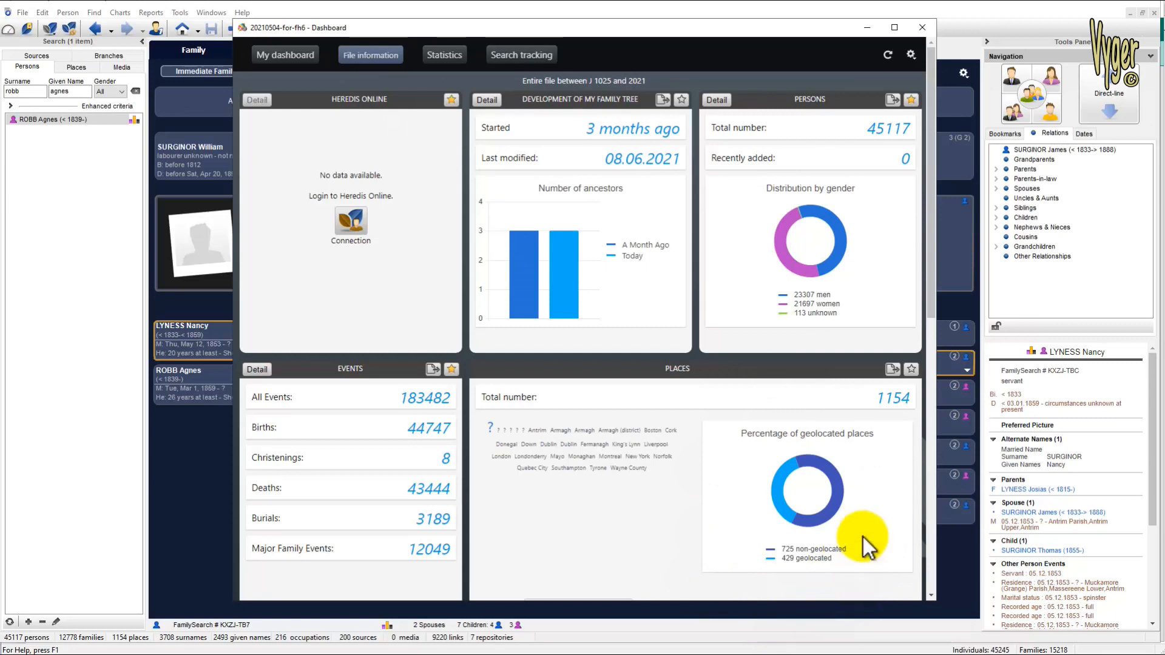
- Show the dashboard statistics and hide United States, Canada and United Kingdom from the Distribution by country chart
click(446, 56)
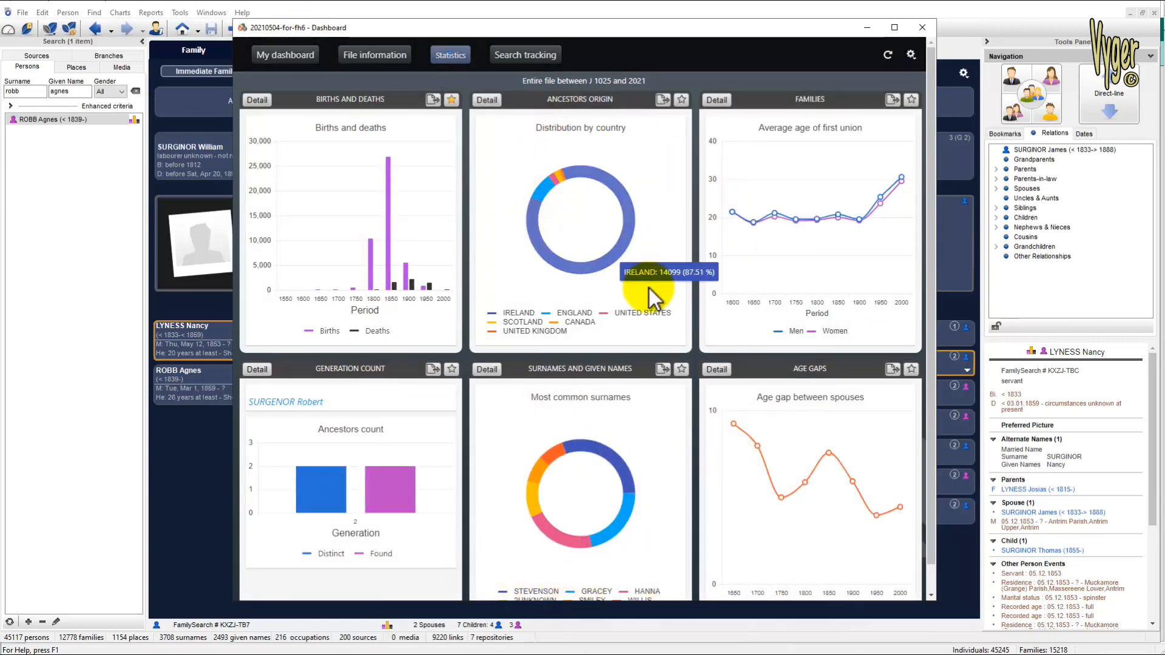
click(638, 313)
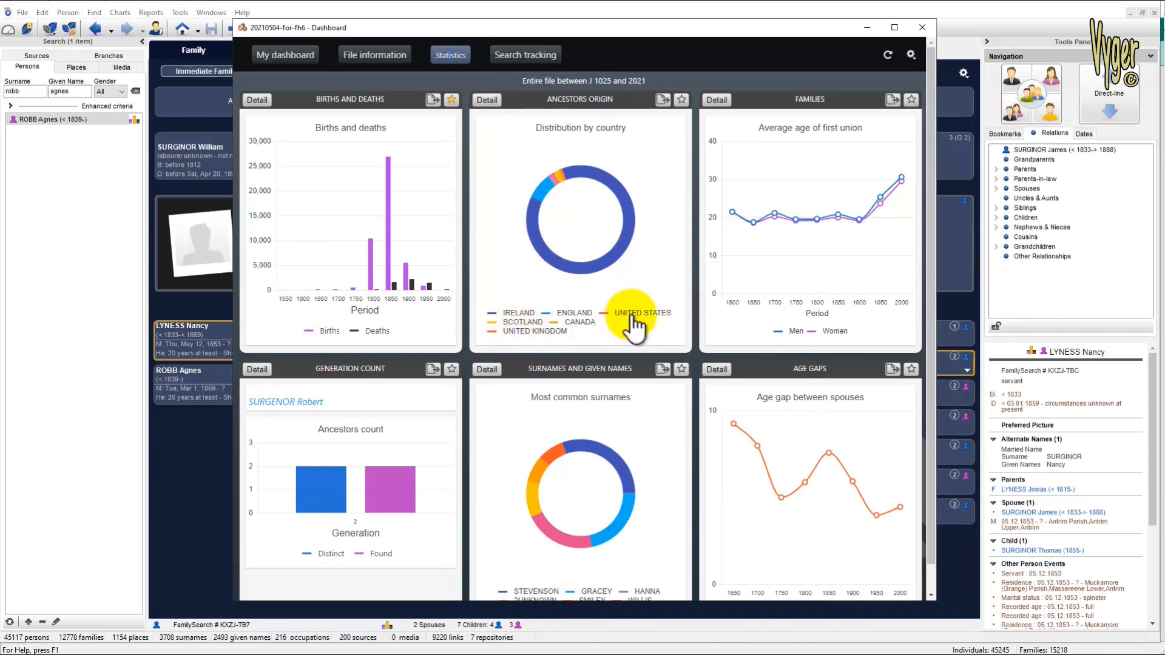
click(578, 322)
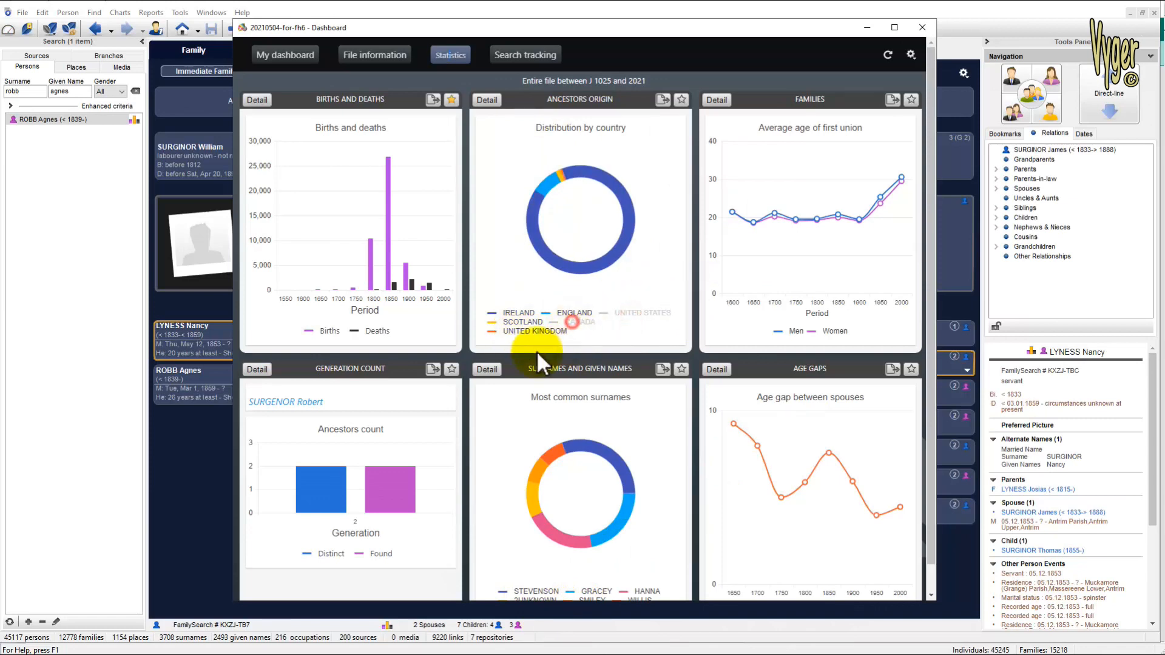
click(519, 331)
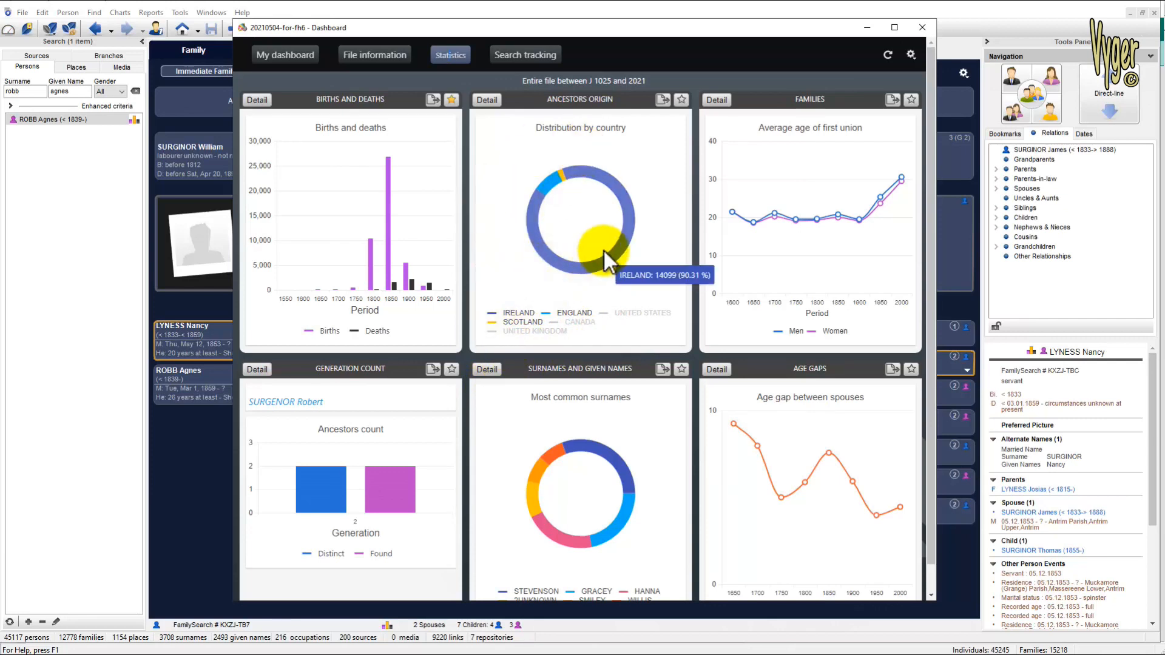
mouse_move(538, 185)
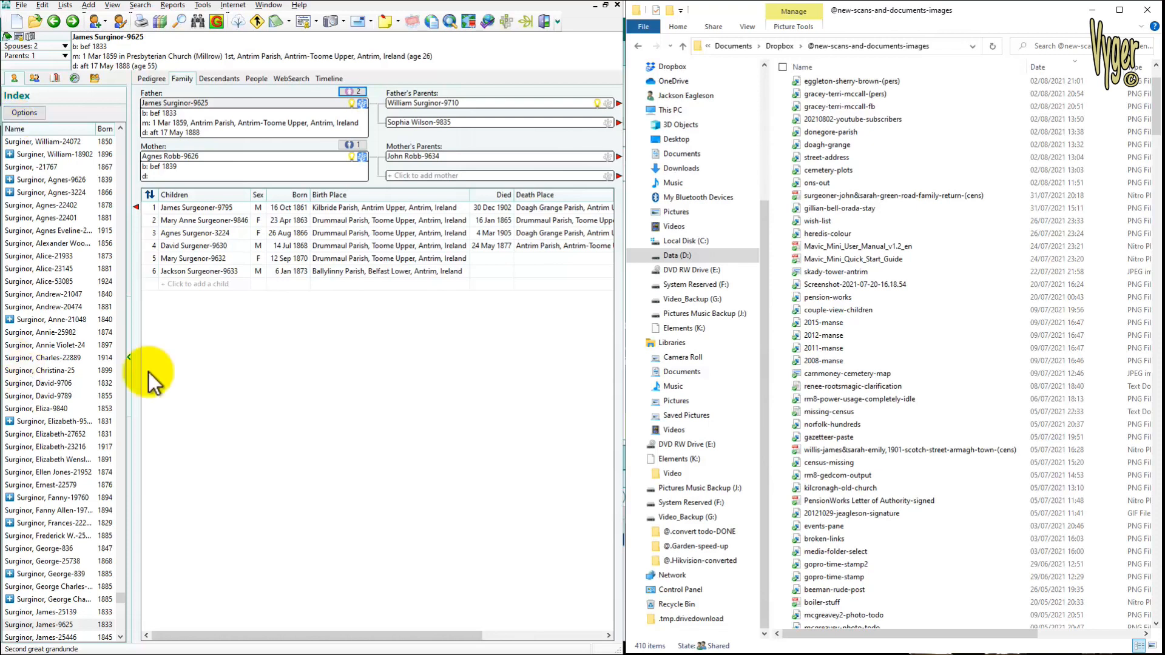
- Open the media album of the father's 12 May 1853 occupation fact and bring in the green-road family return census PDF
double_click(241, 103)
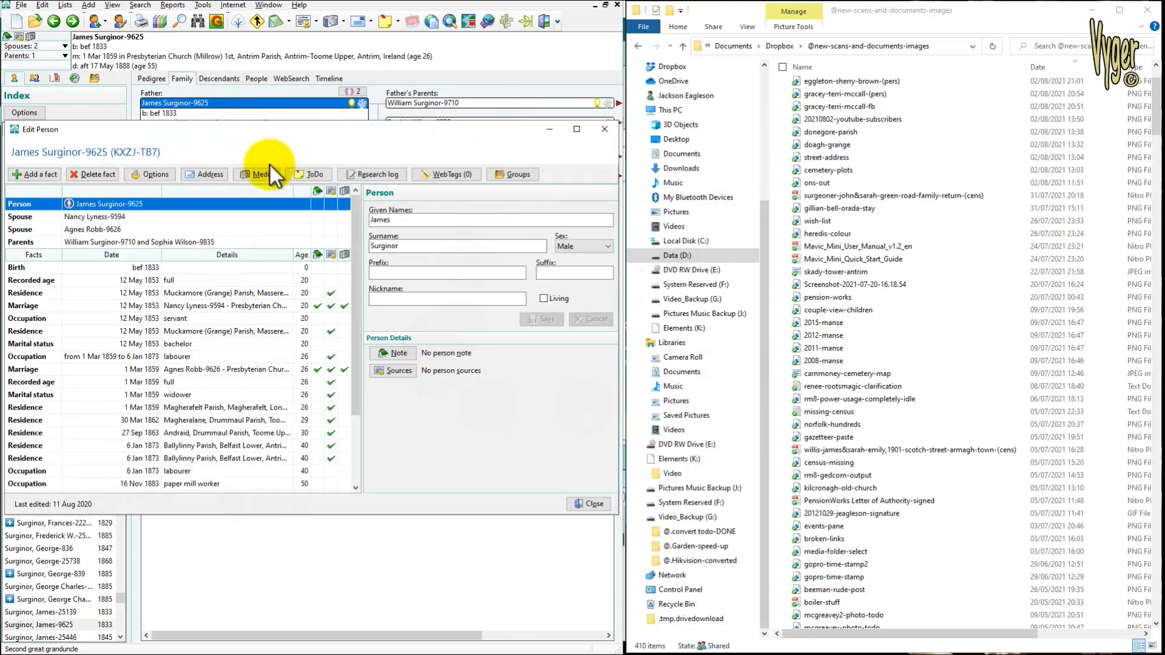
click(345, 319)
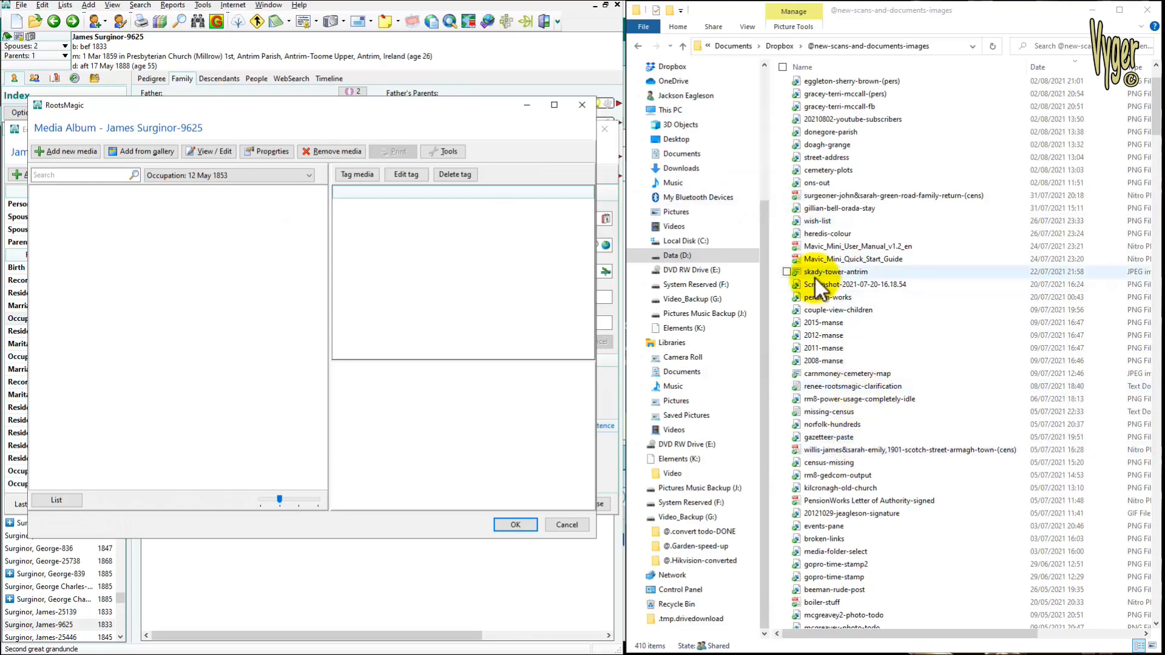
click(825, 197)
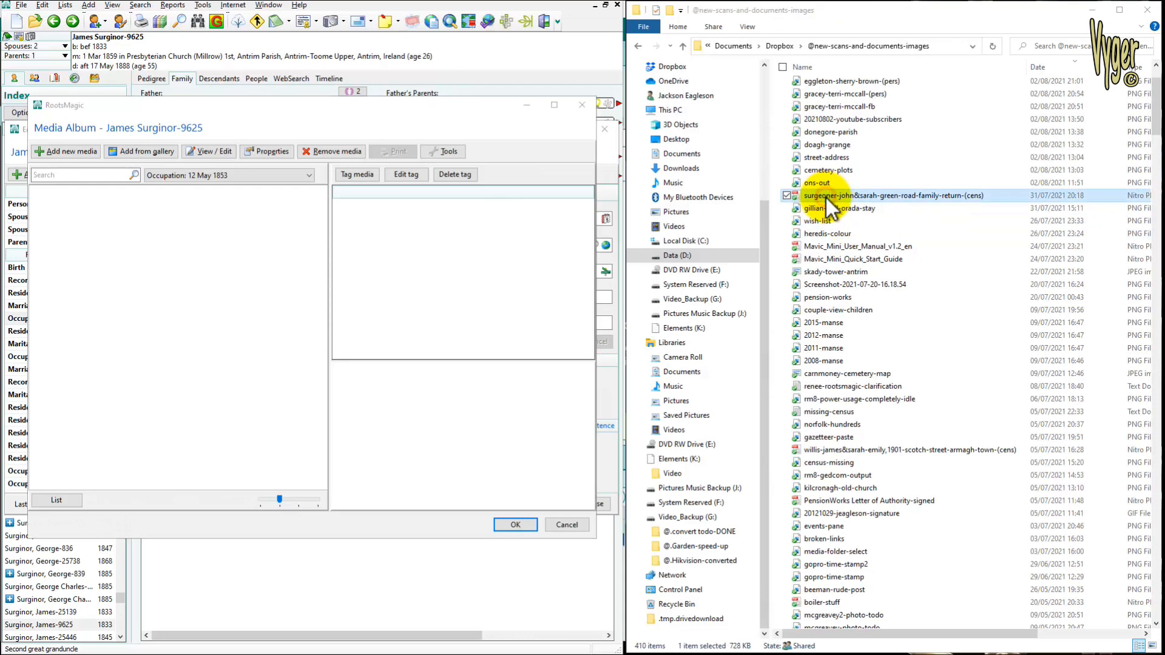
drag(826, 199, 162, 266)
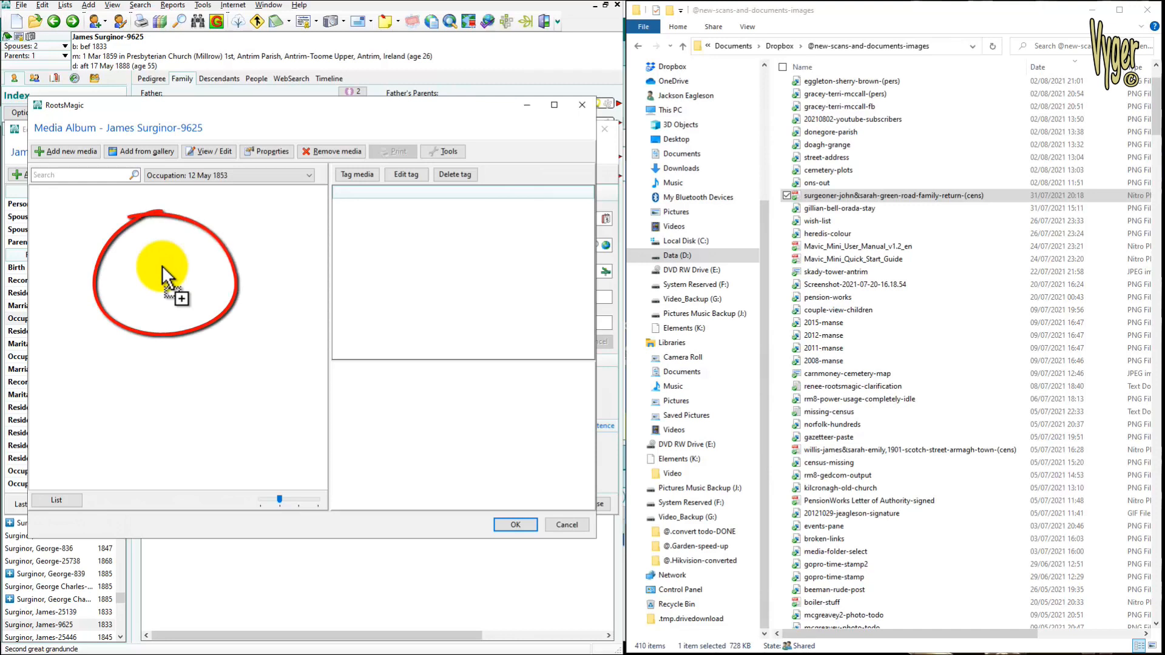
drag(162, 265, 162, 264)
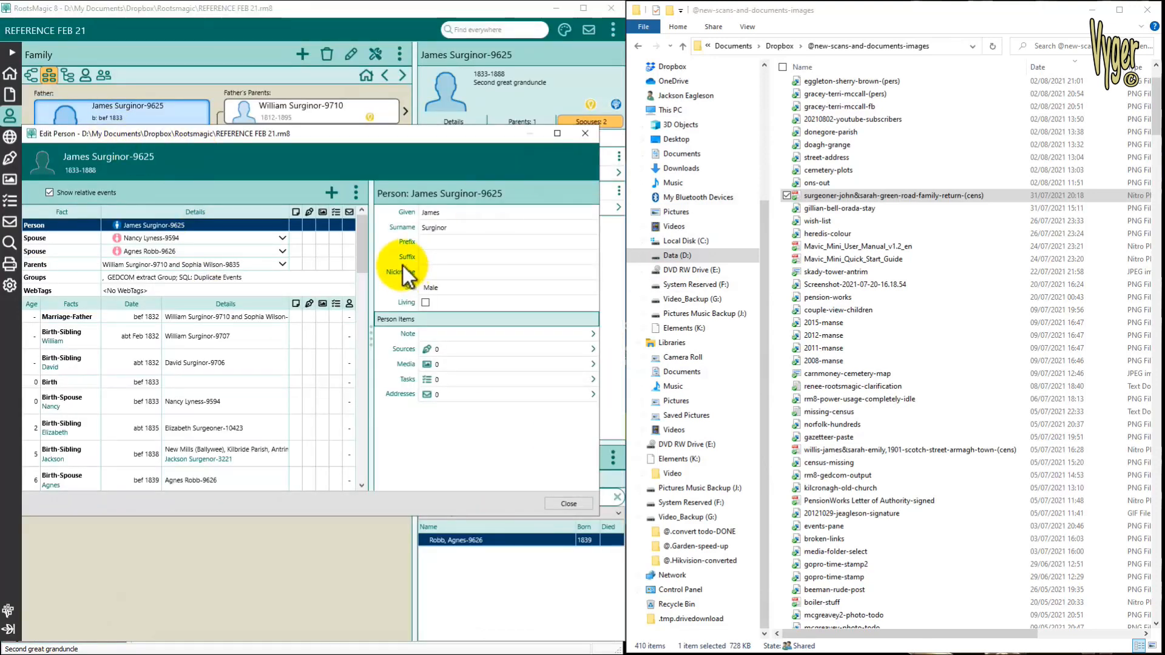
- Open the media of the father's 12 May 1853 occupation fact in RootsMagic 8
scroll(265, 373, down, 6)
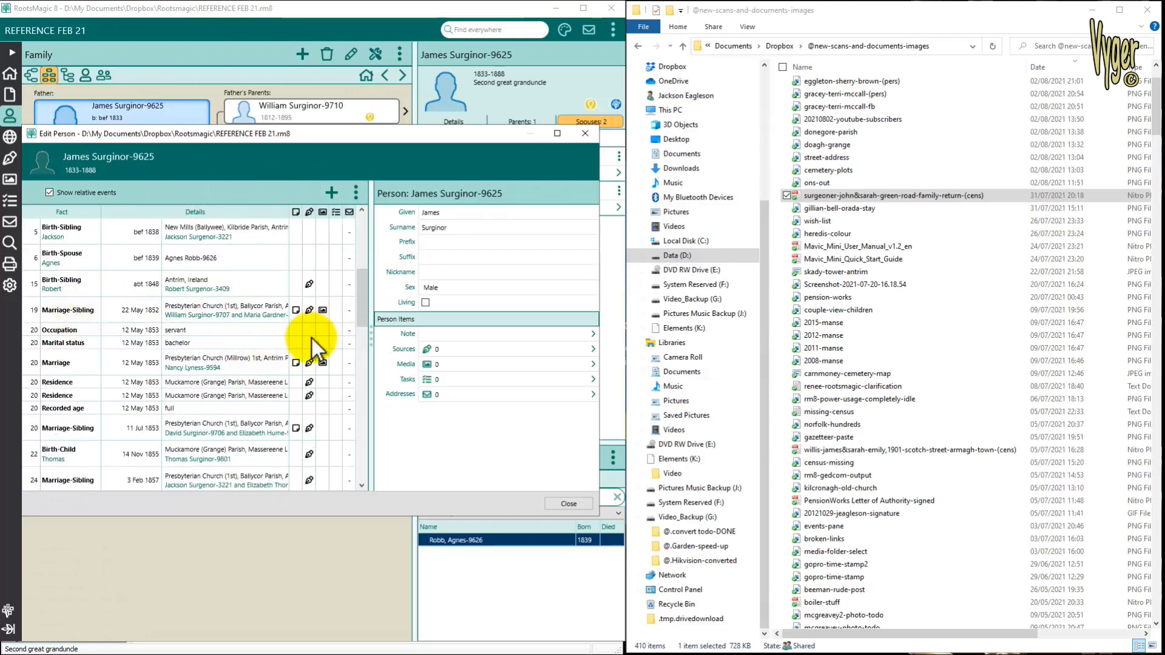
click(324, 330)
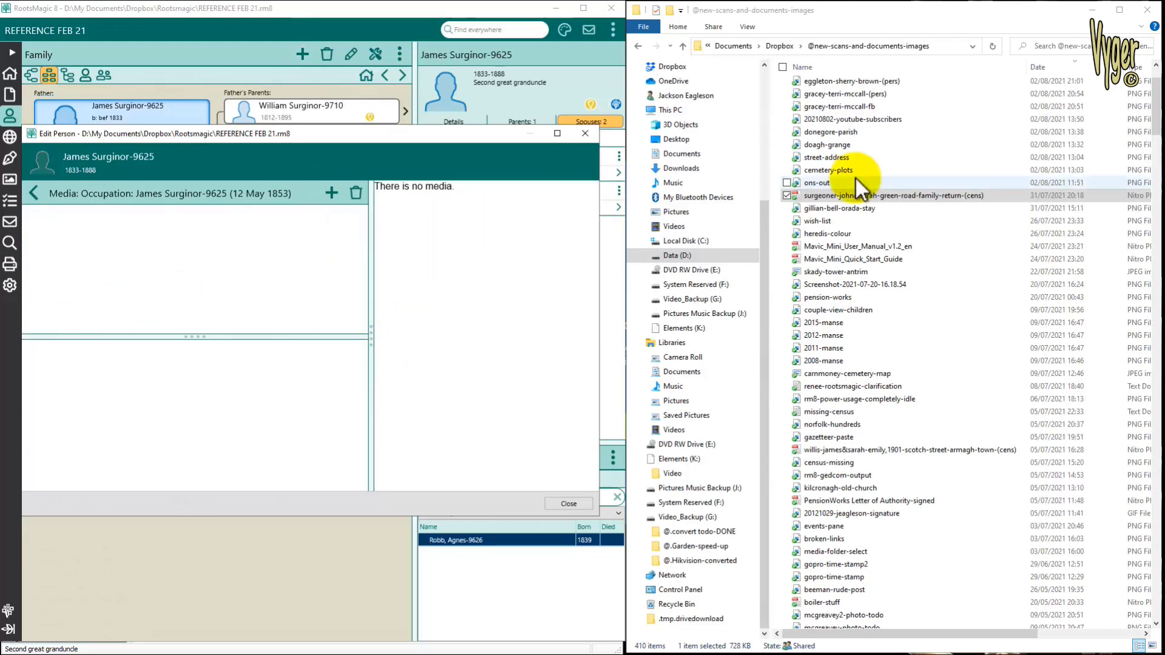
- Try to drop the green-road family return census PDF straight onto the occupation fact's media list
click(820, 197)
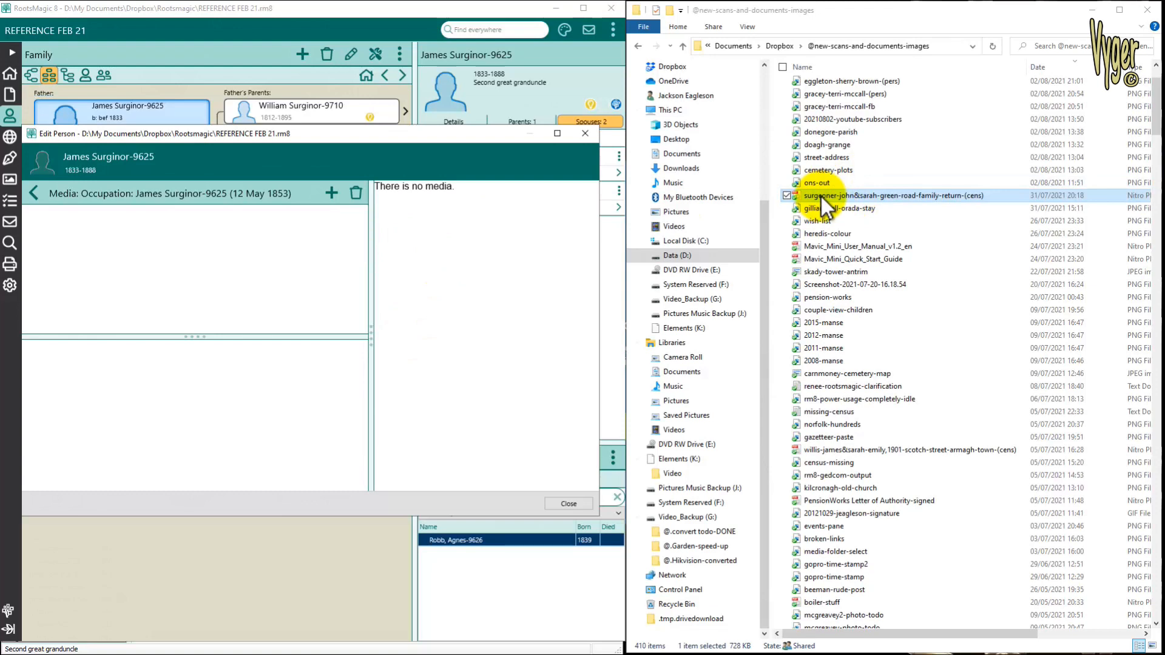
drag(821, 196, 227, 274)
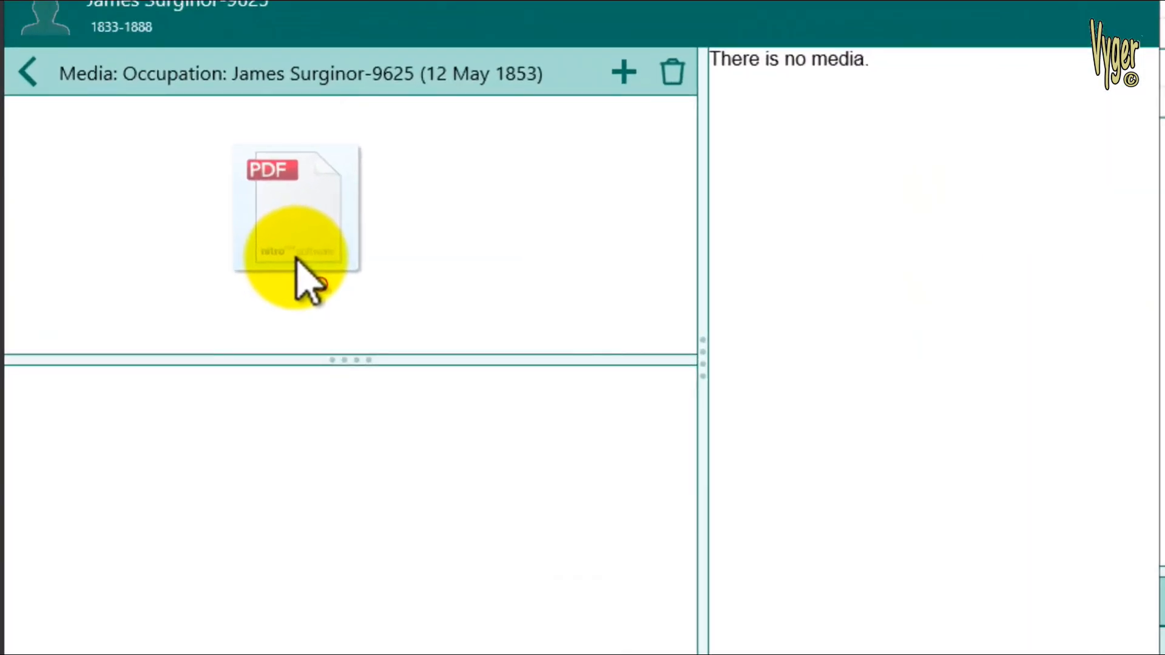
drag(296, 261, 296, 261)
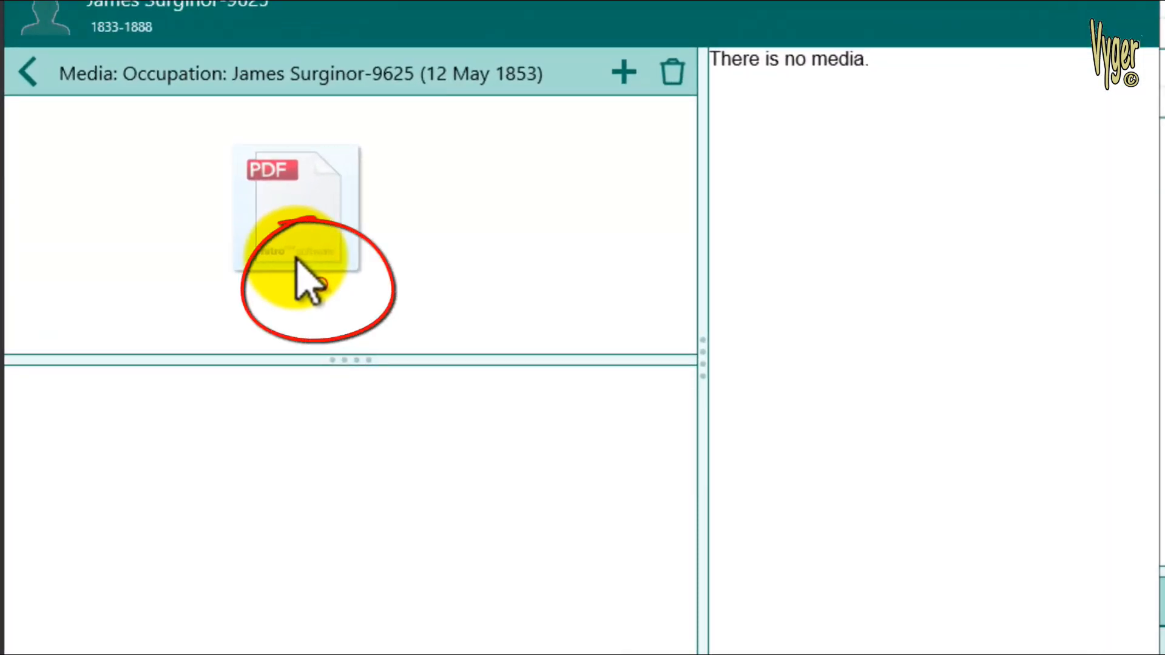
mouse_move(296, 258)
mouse_down()
mouse_move(309, 304)
mouse_move(271, 200)
mouse_move(273, 263)
mouse_move(275, 250)
mouse_up()
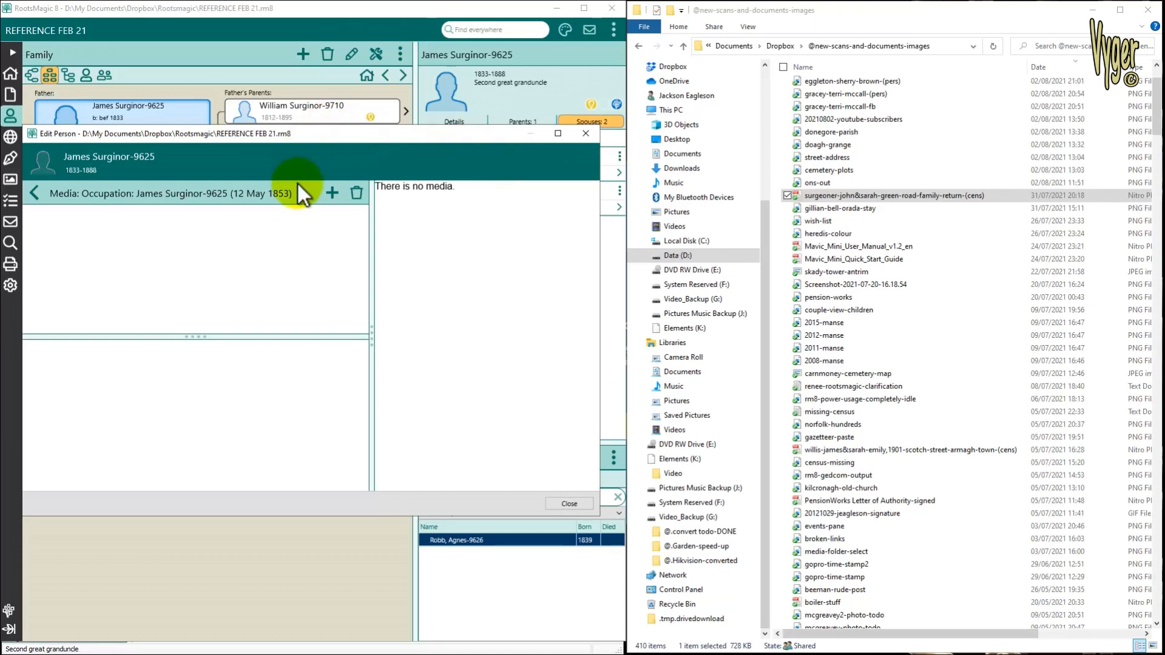
- Add the green-road family return census PDF to the 12 May 1853 occupation fact through Drop New Media and close the media window
click(329, 193)
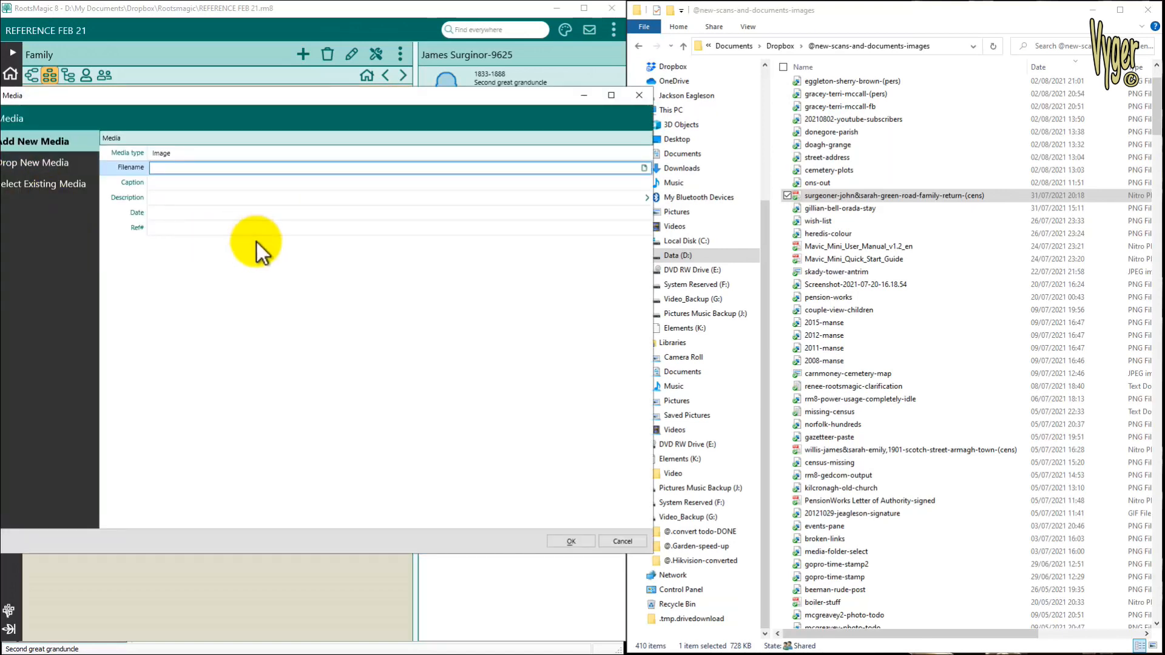
click(19, 162)
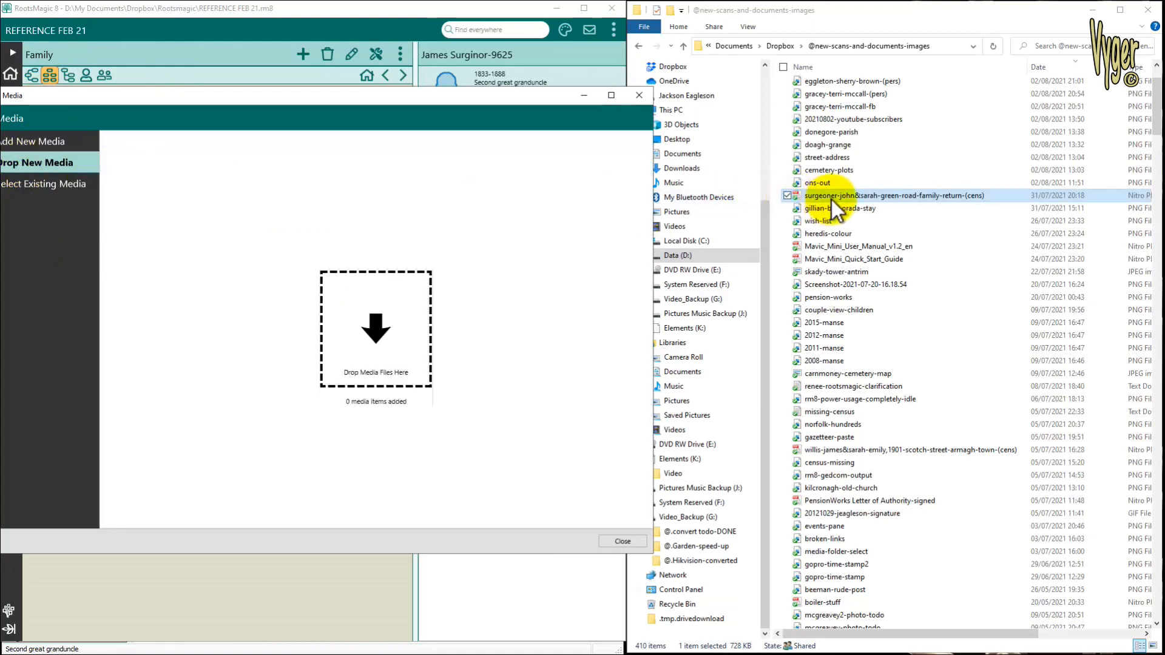
drag(839, 196, 473, 352)
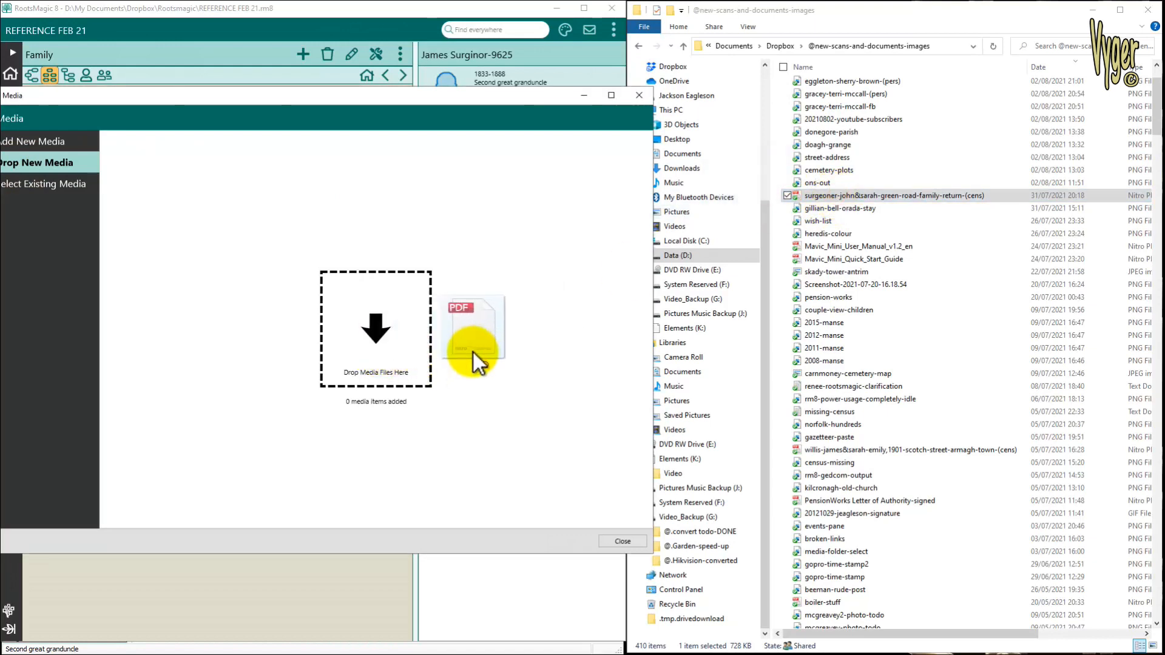
drag(474, 351, 376, 354)
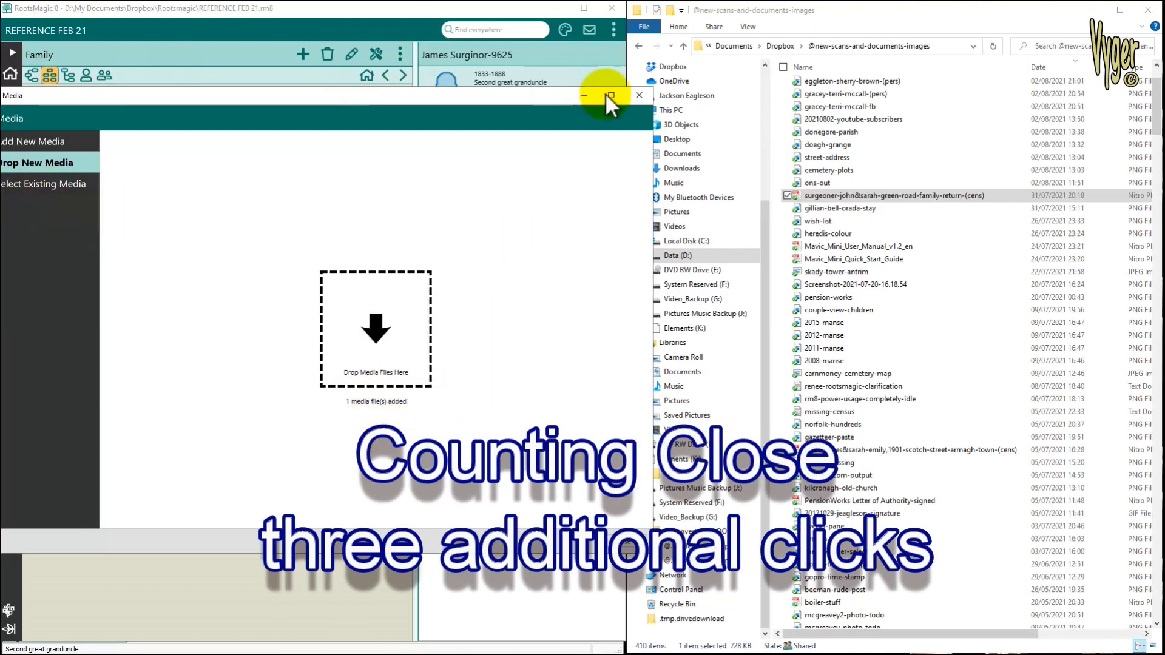
click(639, 95)
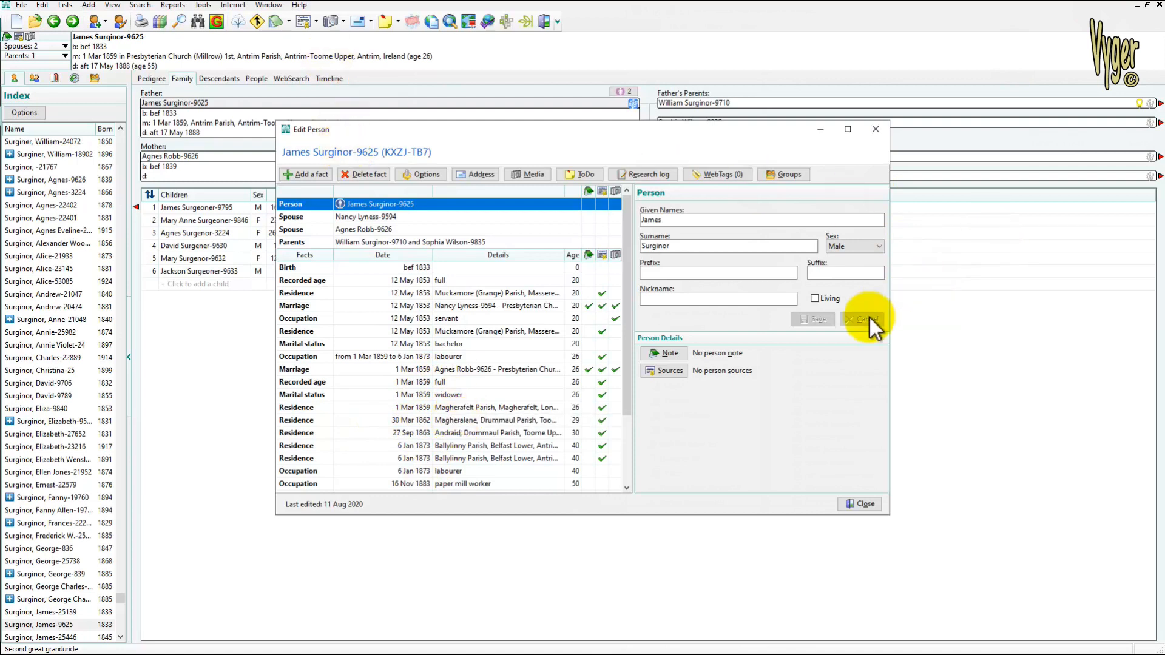
- Narrow the Edit Person window and reposition it nearer the centre of the family view
drag(892, 300, 810, 300)
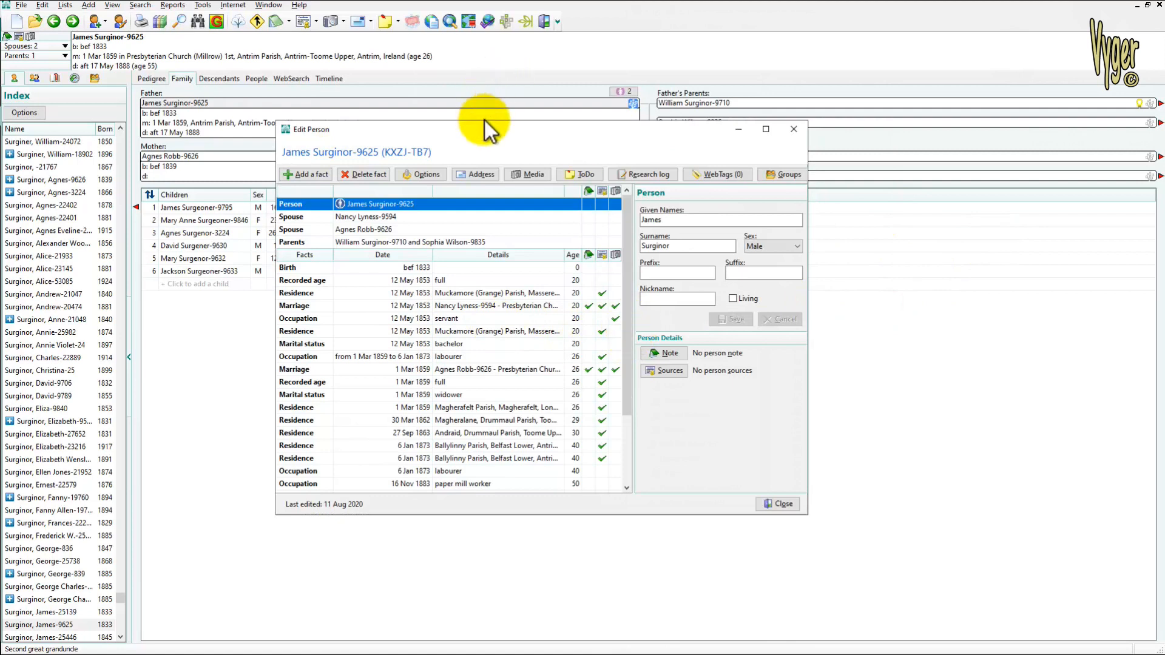
drag(484, 126, 567, 130)
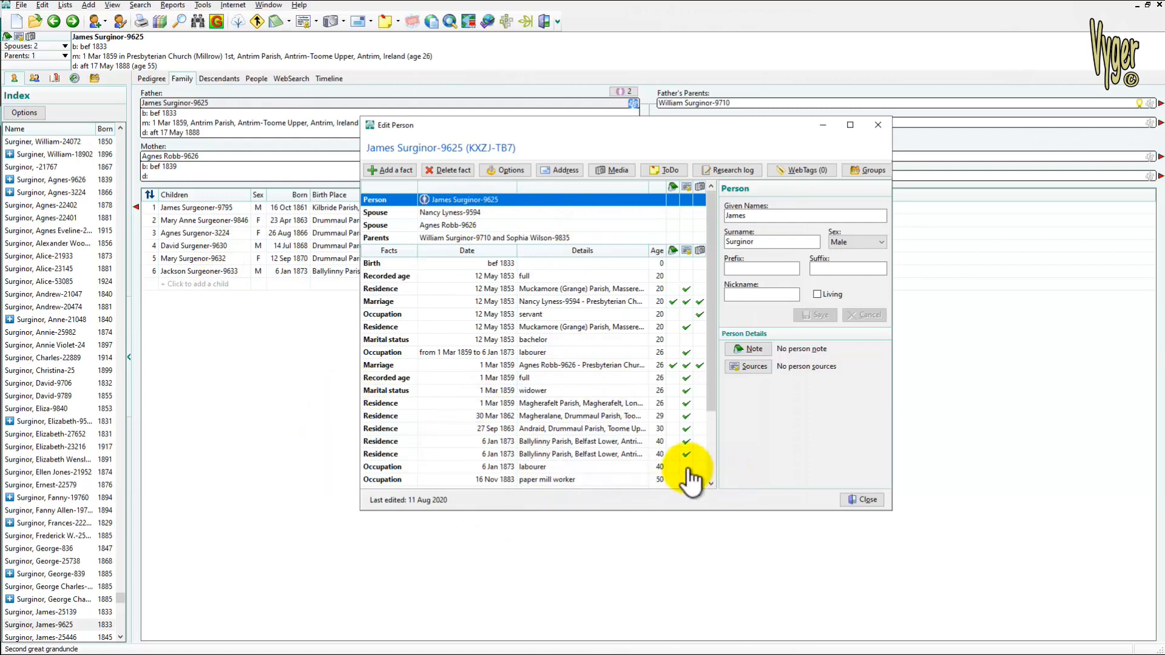
- Start sharing the 6 Jan 1873 labourer occupation with multiple people and mark the mother, record number 9626
click(604, 466)
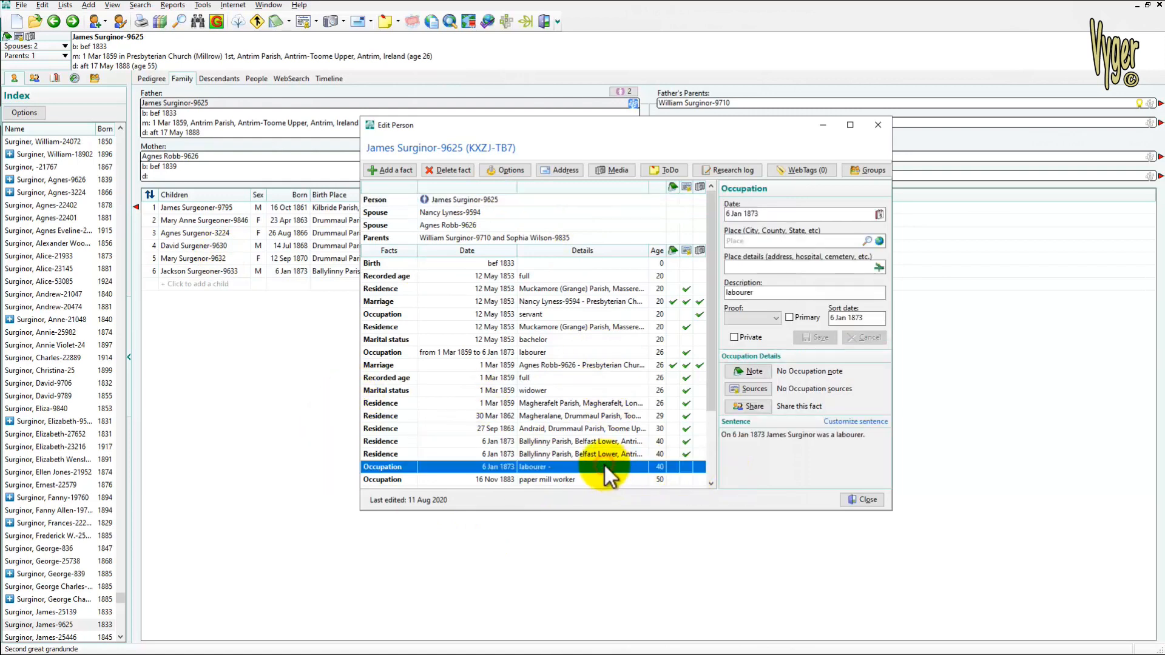
click(744, 406)
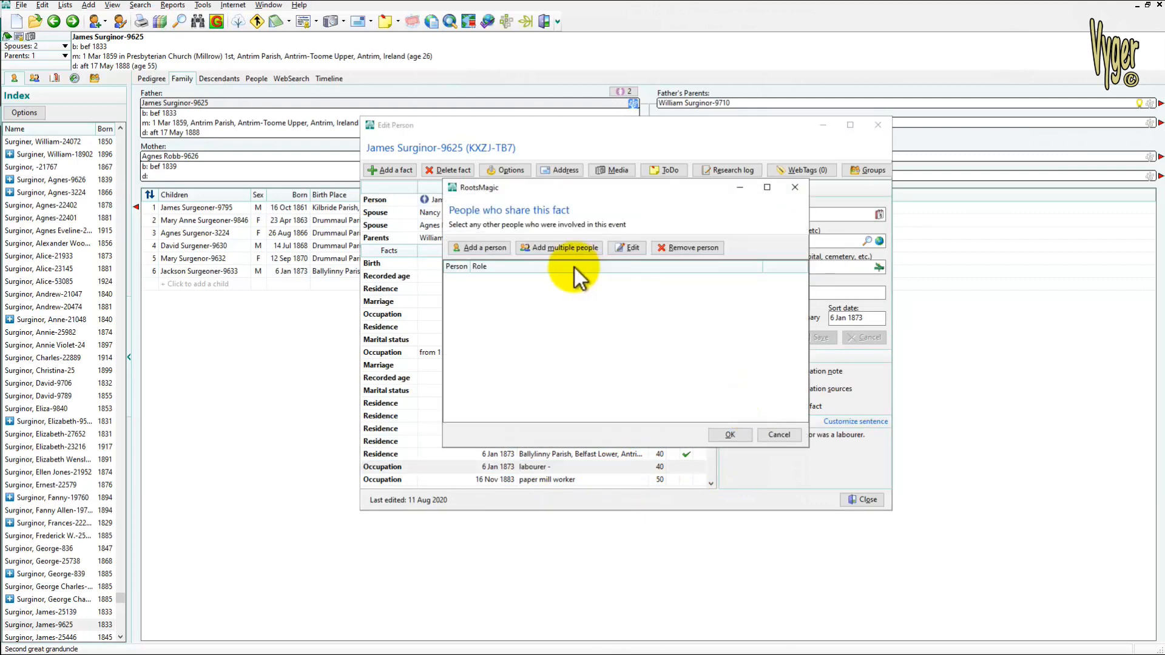
click(558, 248)
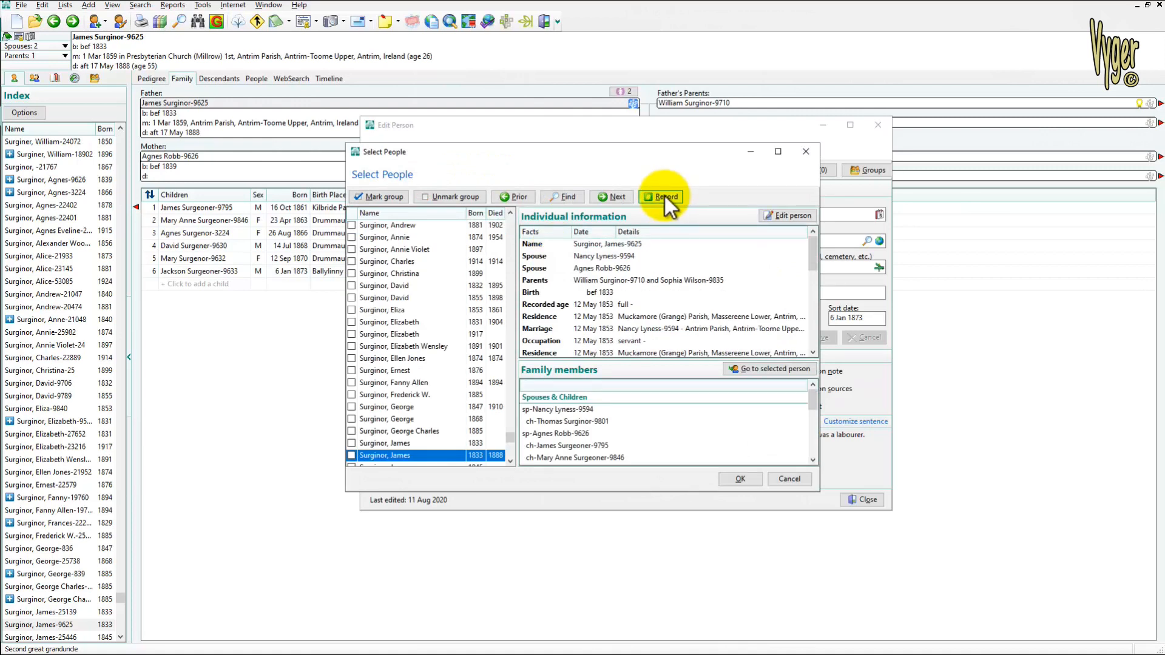
click(664, 196)
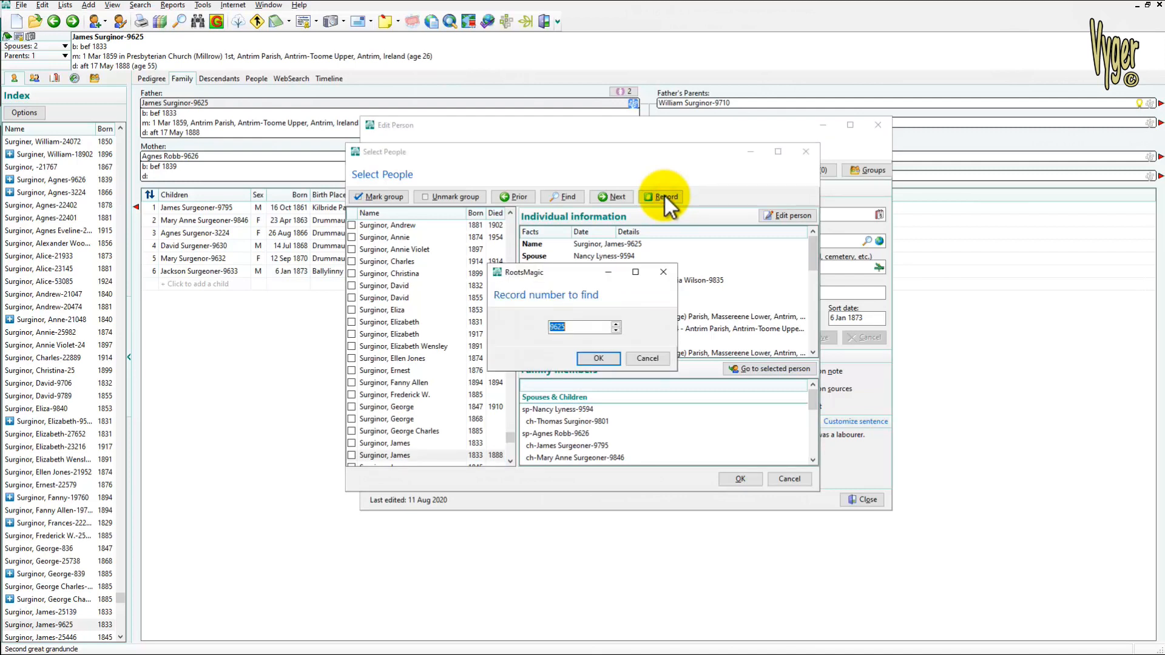
text(9626)
key(Return)
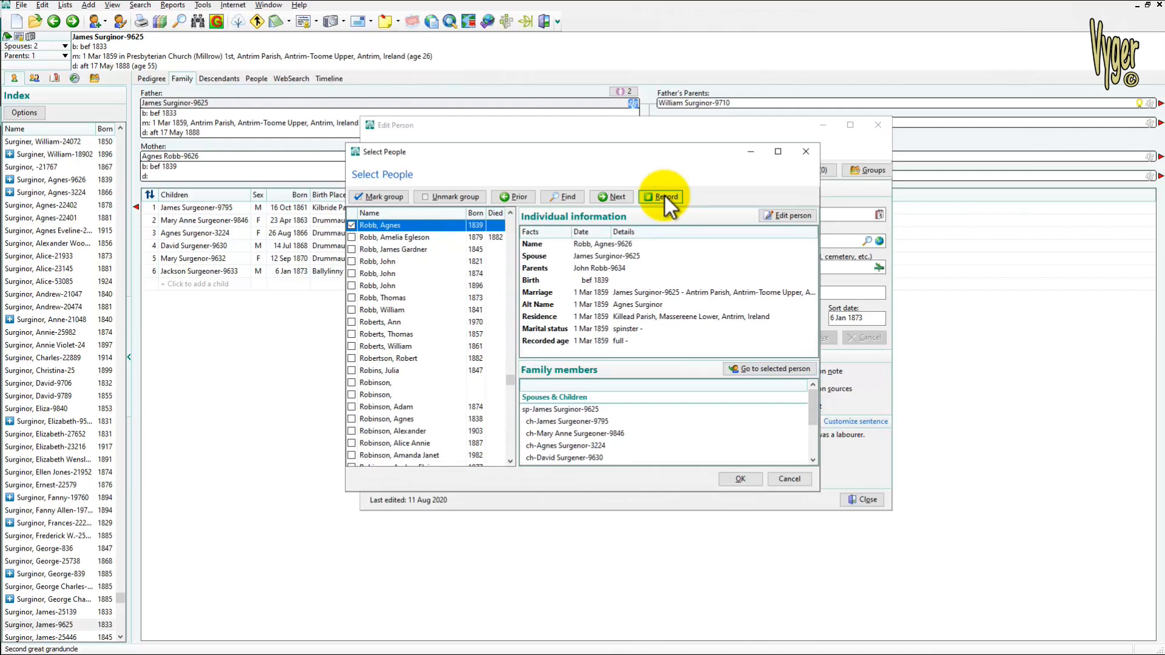
- Mark the two eldest children, record numbers 9795 and 9846, and add all marked people to the shared fact
click(665, 195)
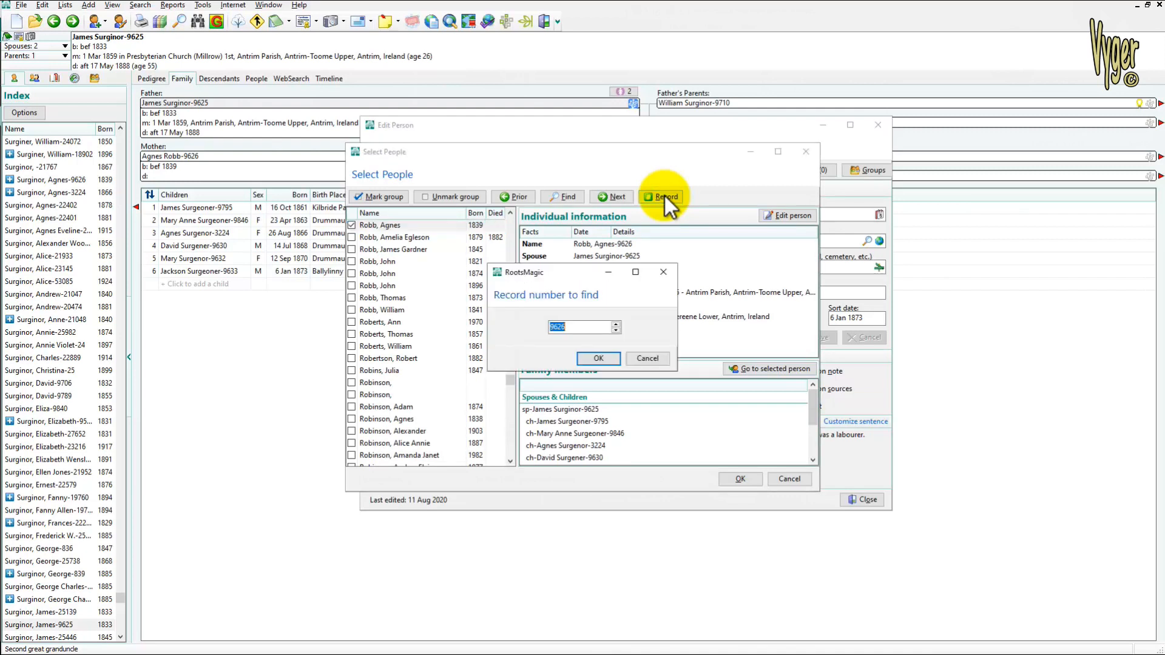
text(9795)
key(Return)
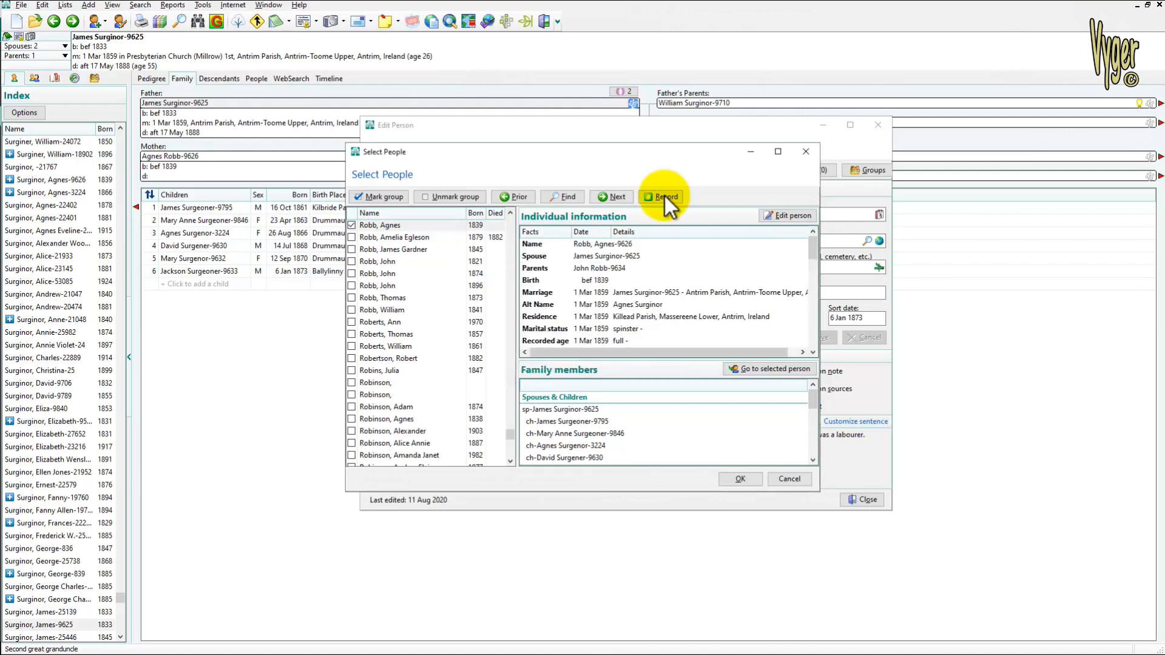
click(664, 195)
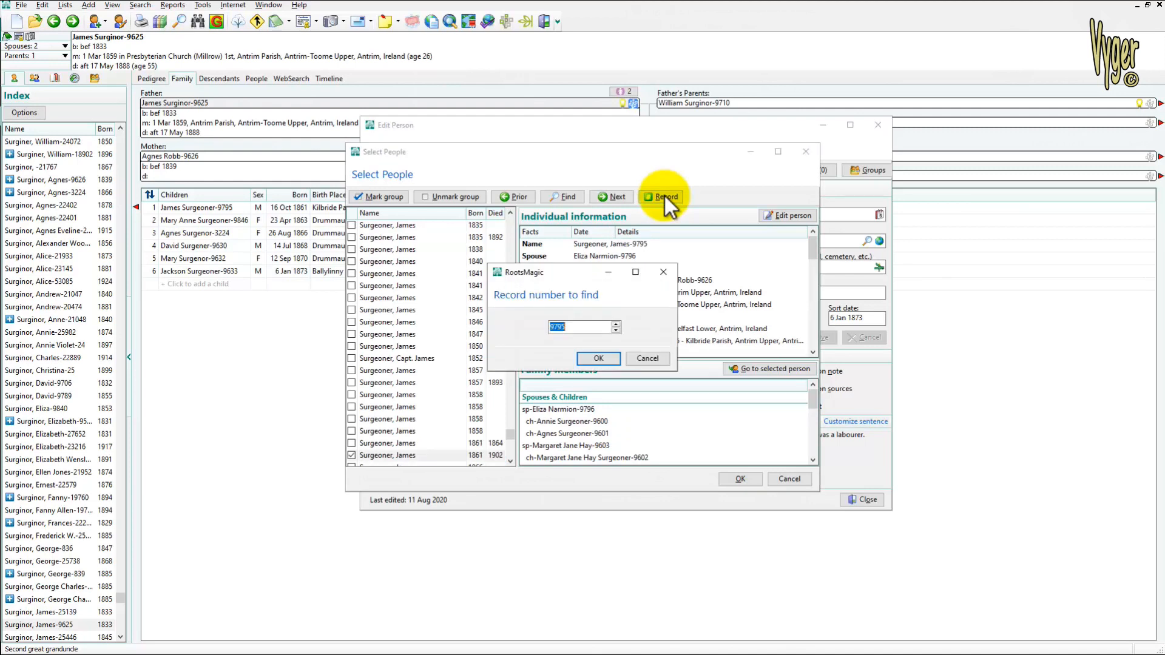
text(9846)
key(Return)
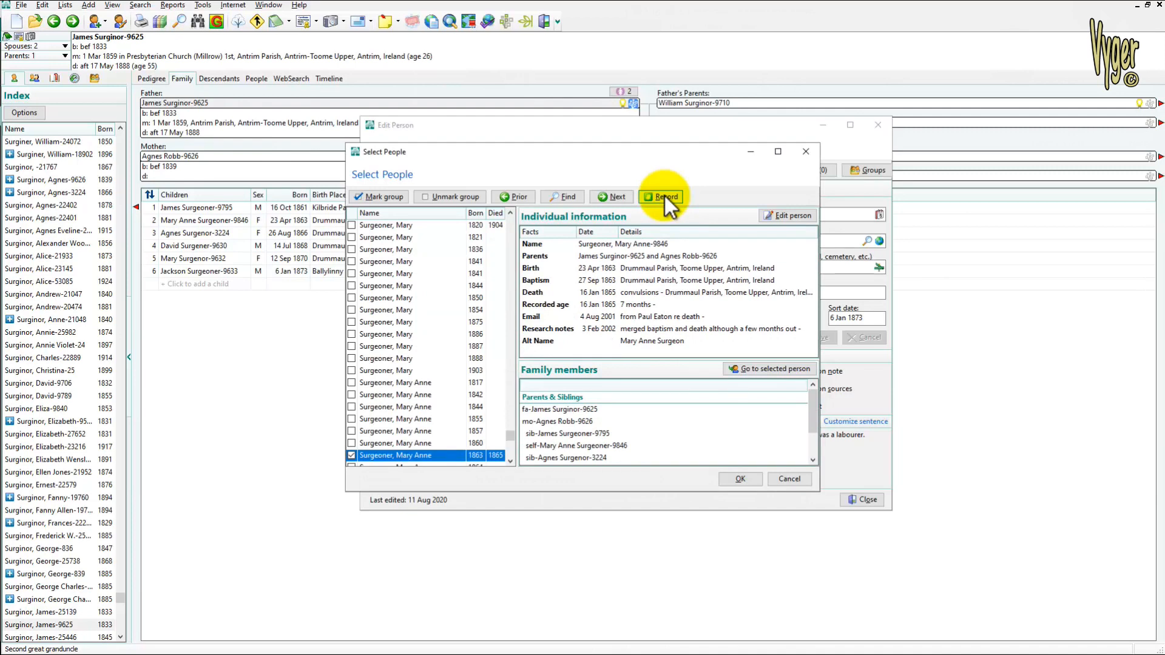
click(745, 480)
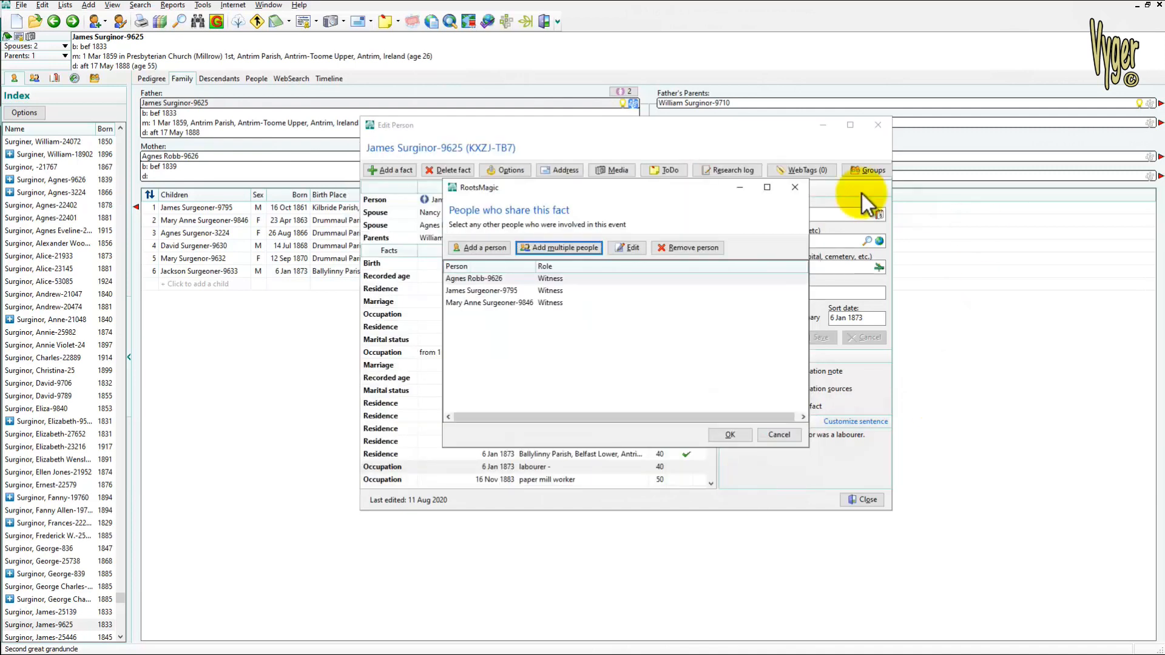
- Open the mother's shared event for editing, check the available roles and accept it with the Witness role
click(515, 278)
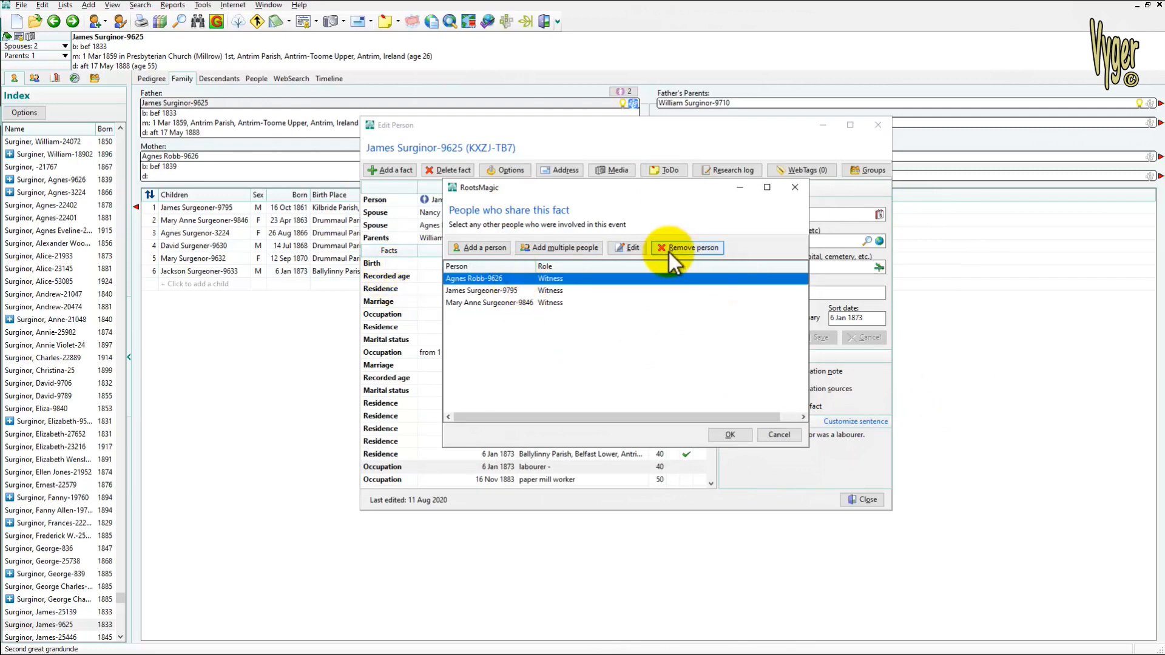
click(624, 248)
click(508, 313)
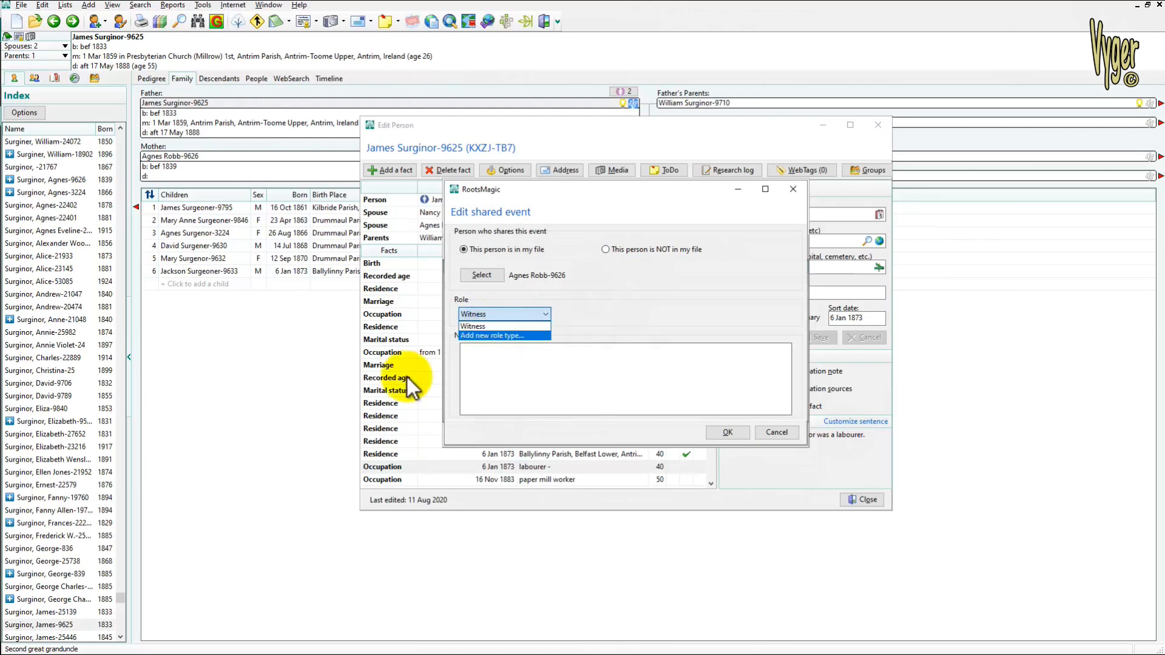
click(731, 432)
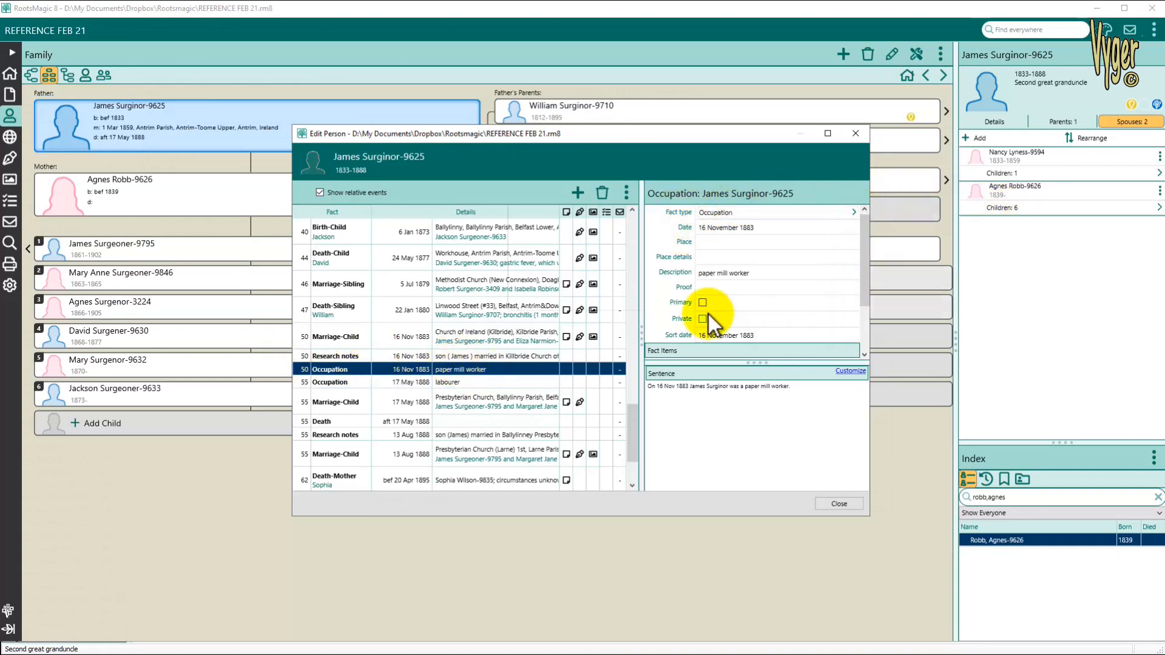
- Share the 16 Nov 1883 paper mill worker occupation with the mother, record 9626, in the Witness role
drag(869, 227, 866, 296)
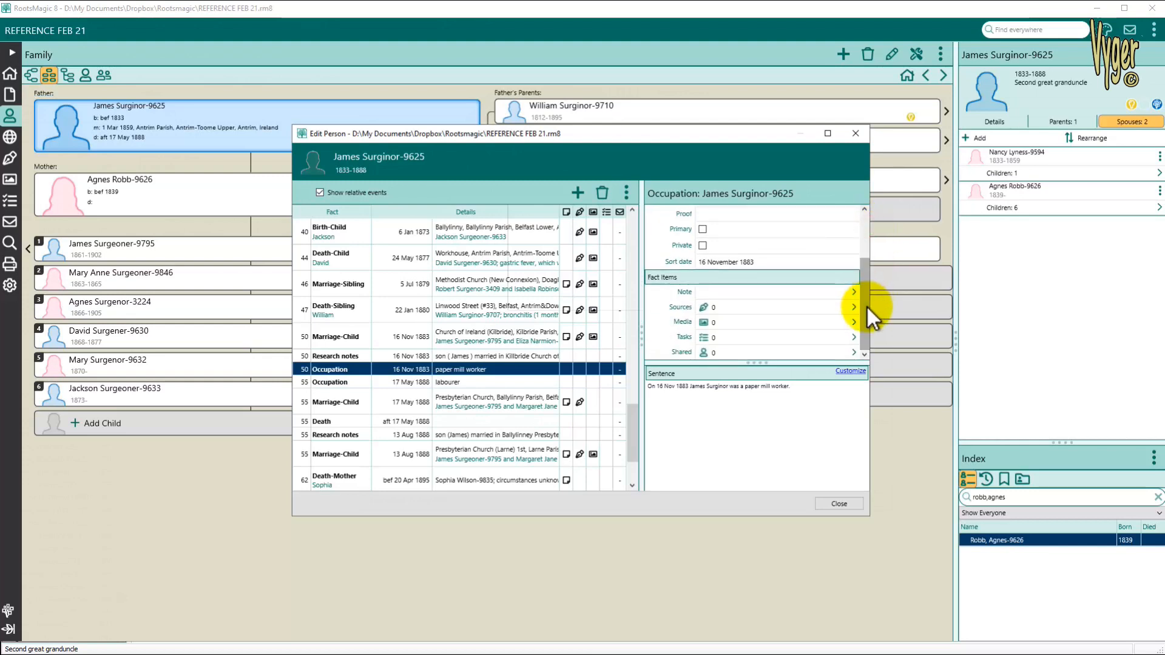
click(723, 351)
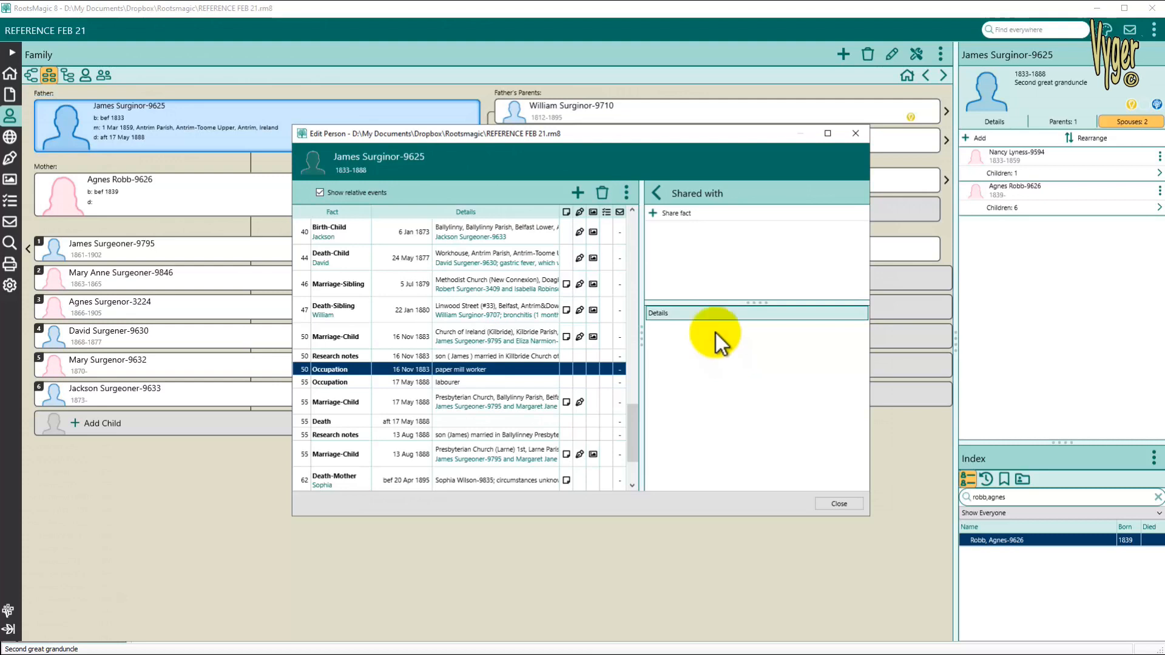
click(653, 212)
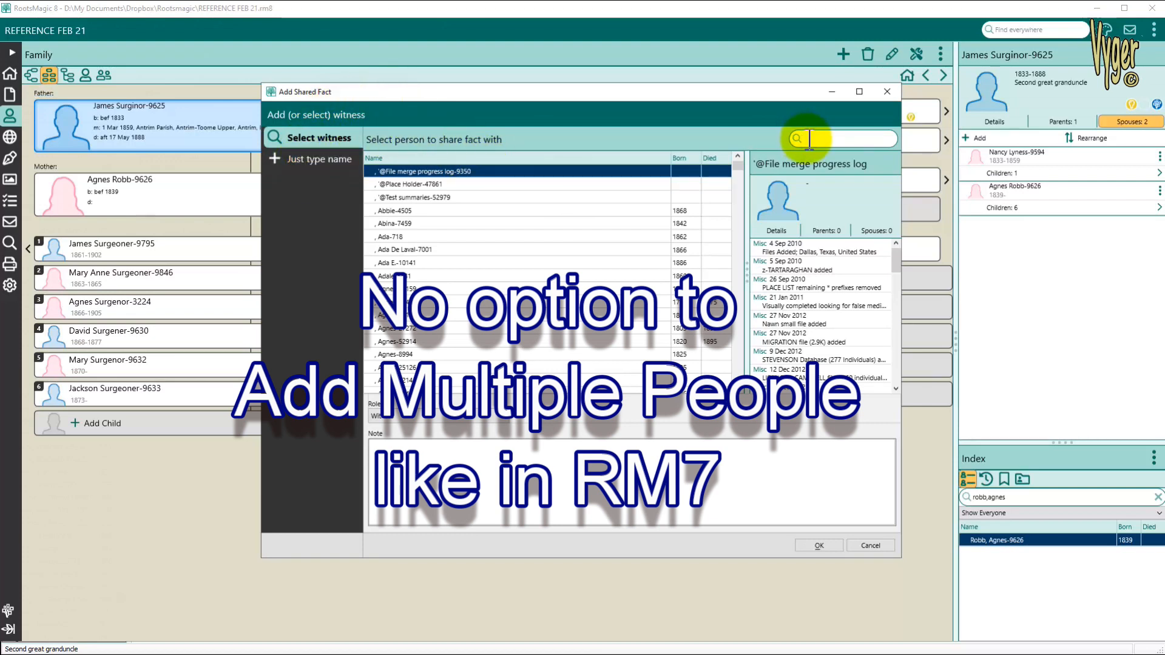
text(9)
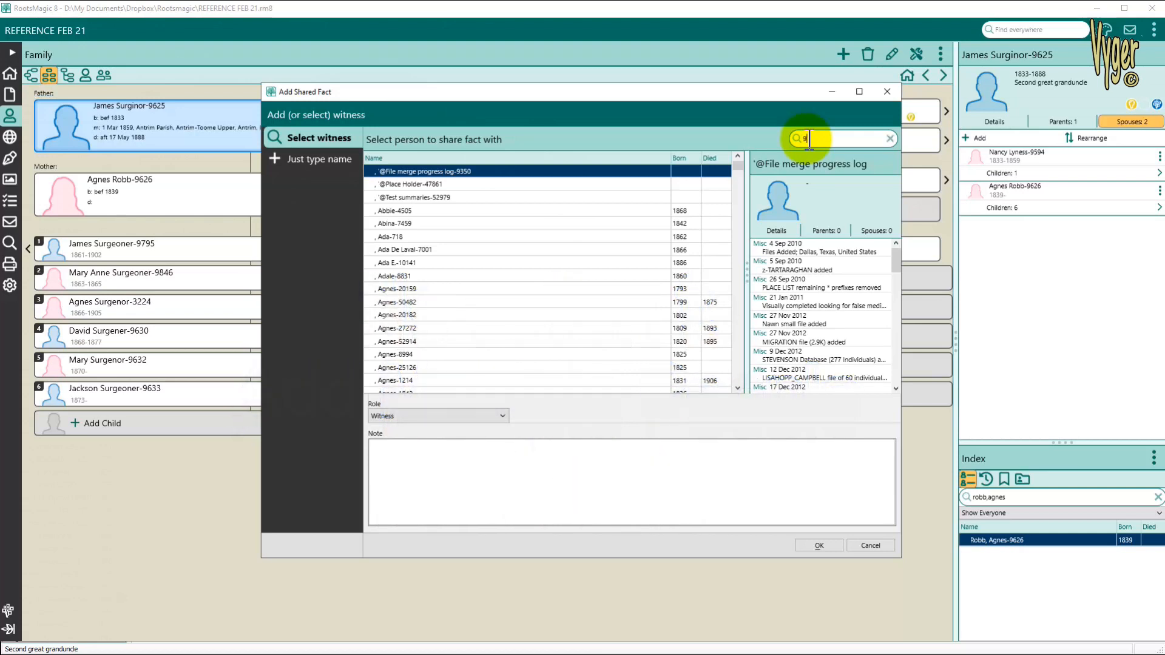
text(626)
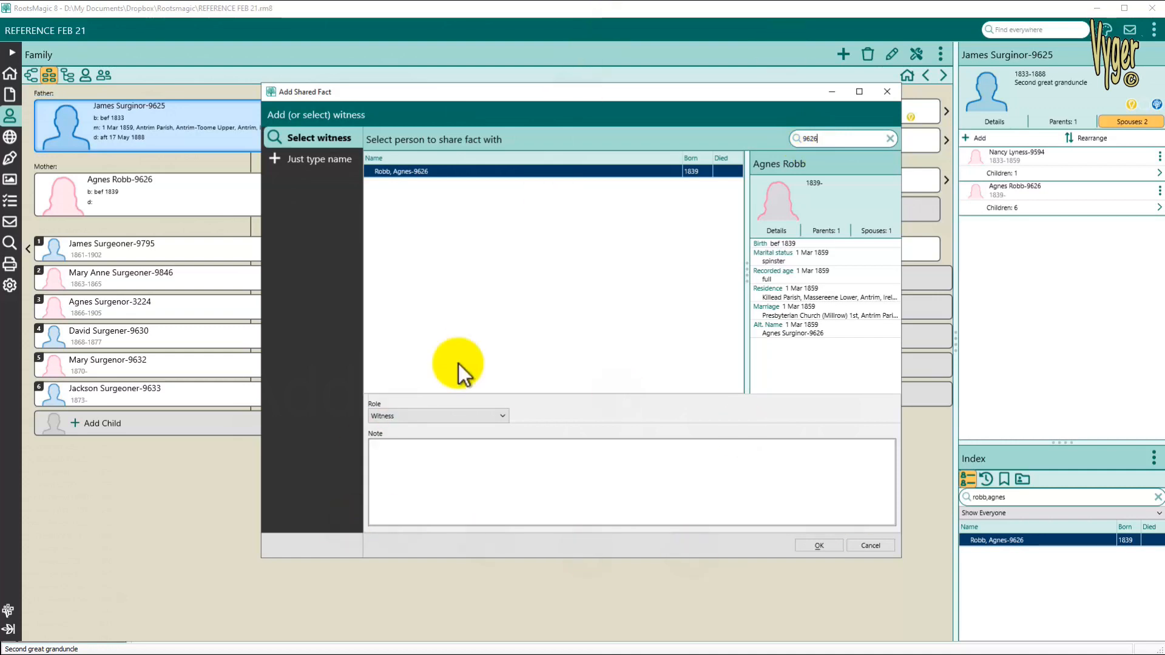
click(502, 415)
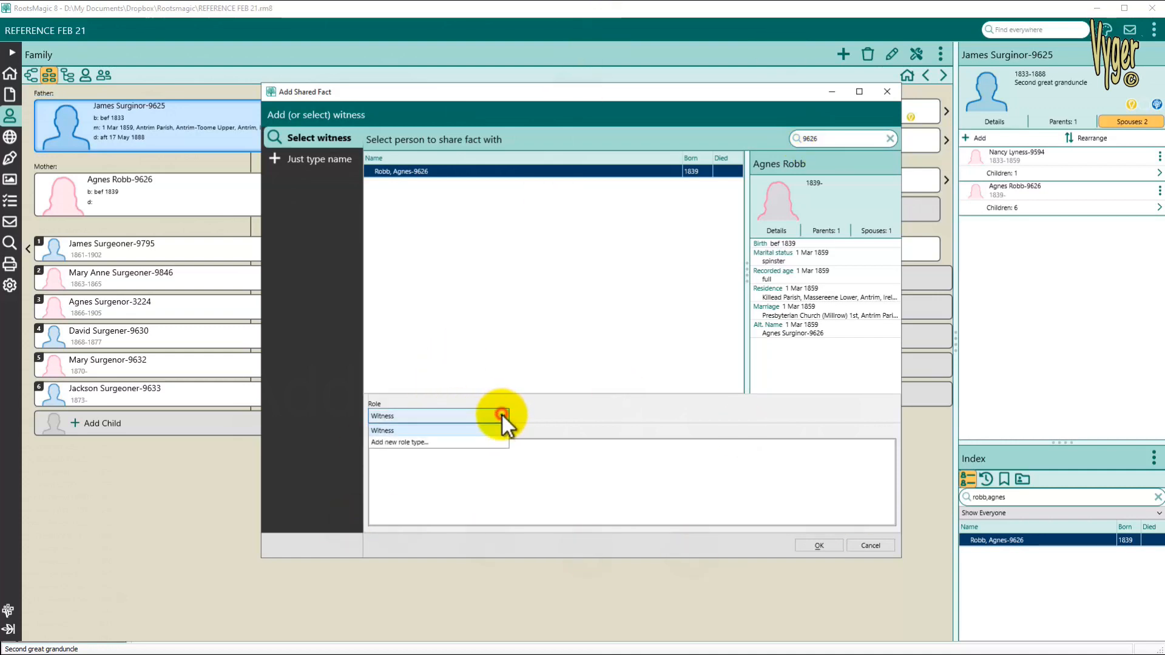
click(384, 432)
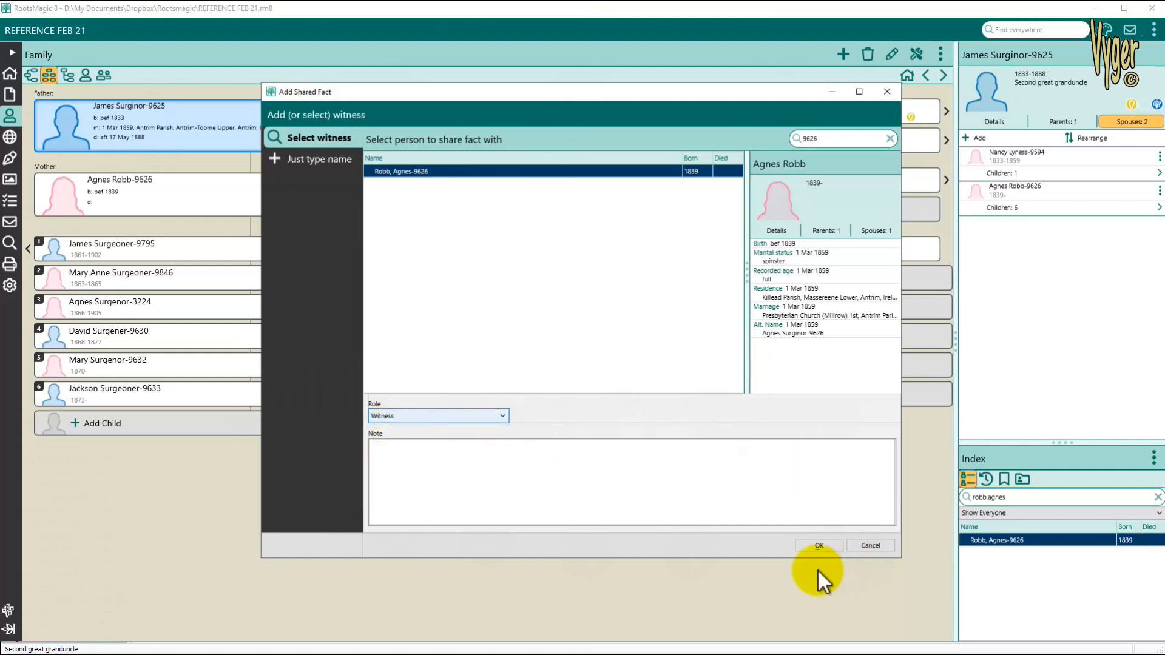
click(818, 545)
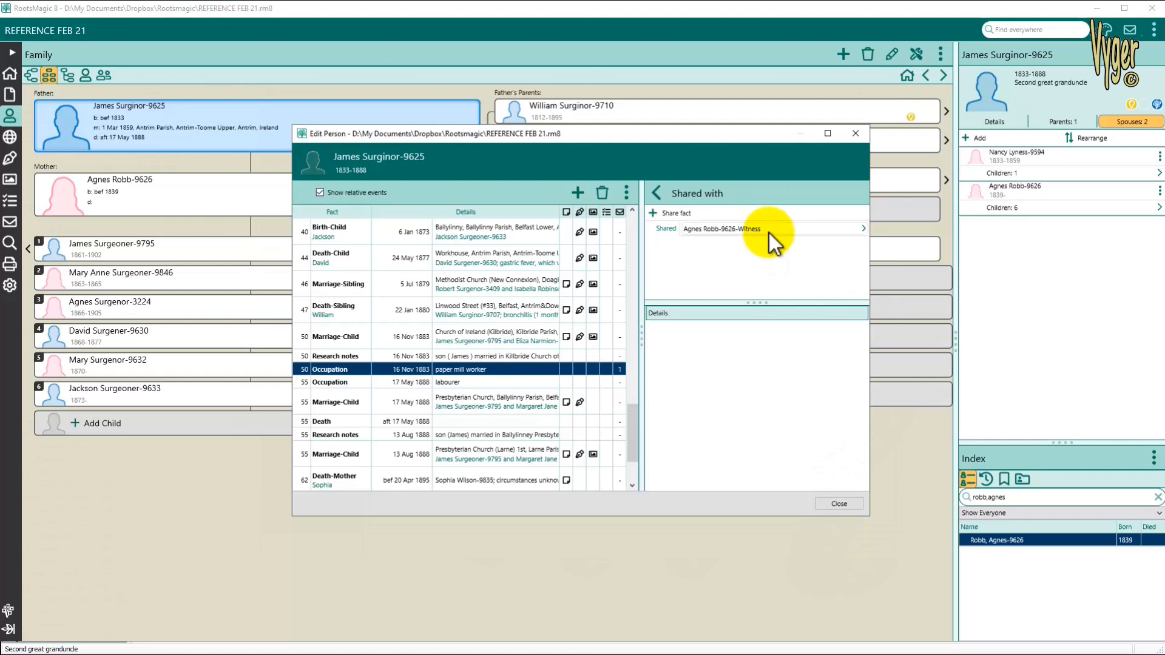
- Check the mother's shared entry and share the paper mill worker occupation with the two eldest children, records 9795 and 9846, as Witness
click(821, 228)
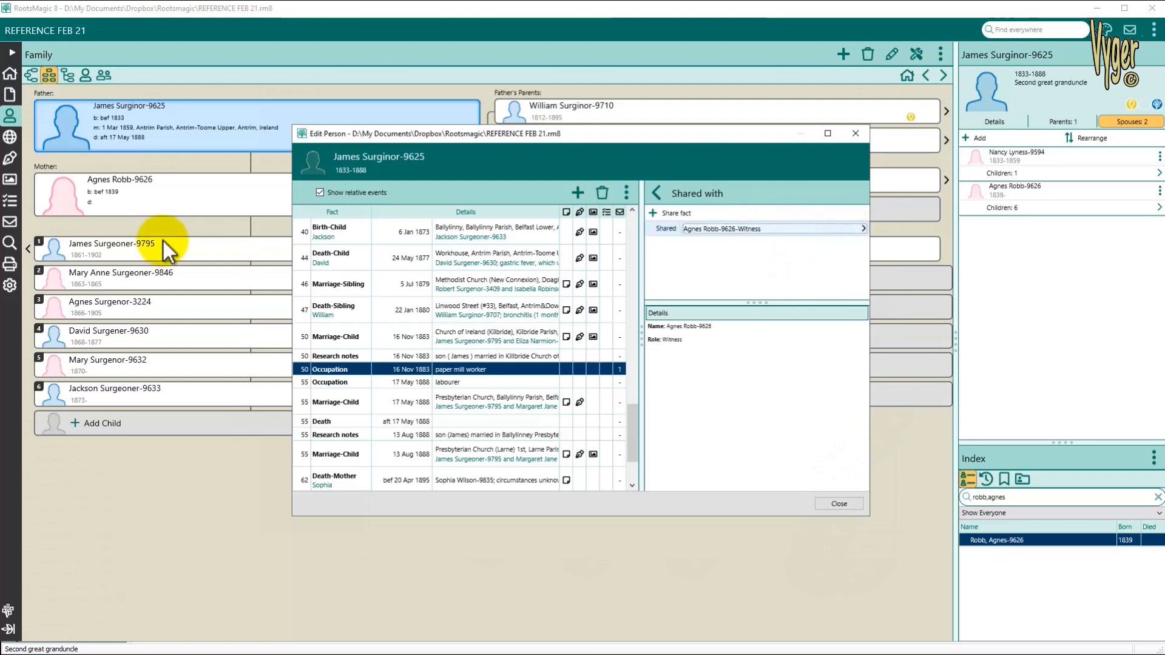
click(660, 217)
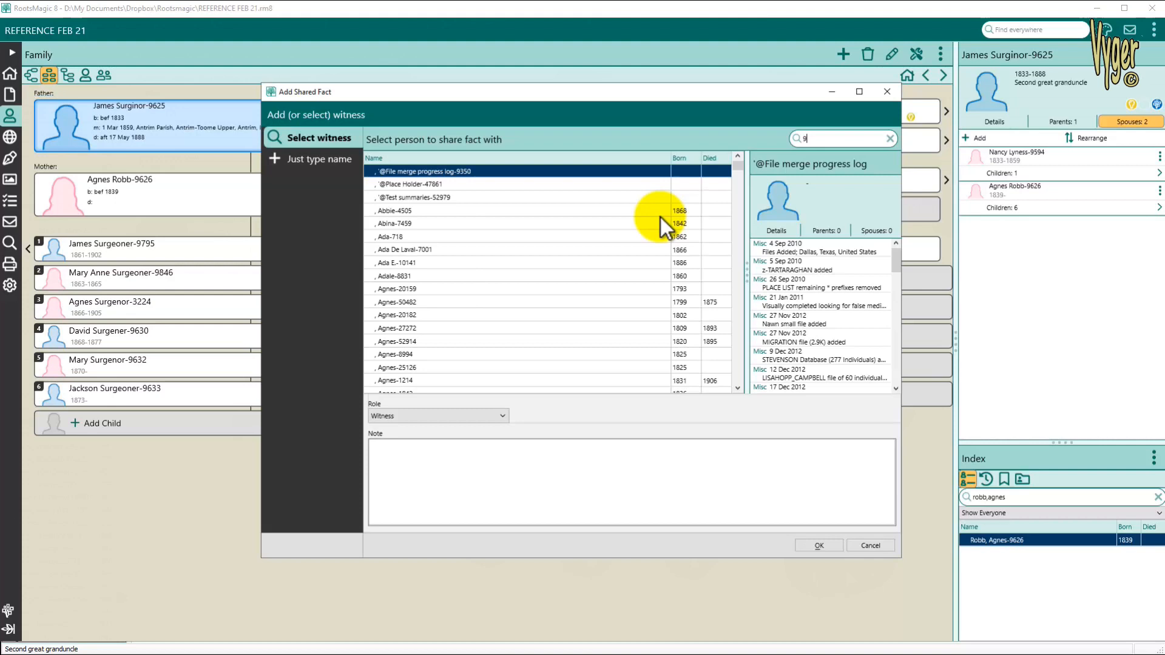
text(9795)
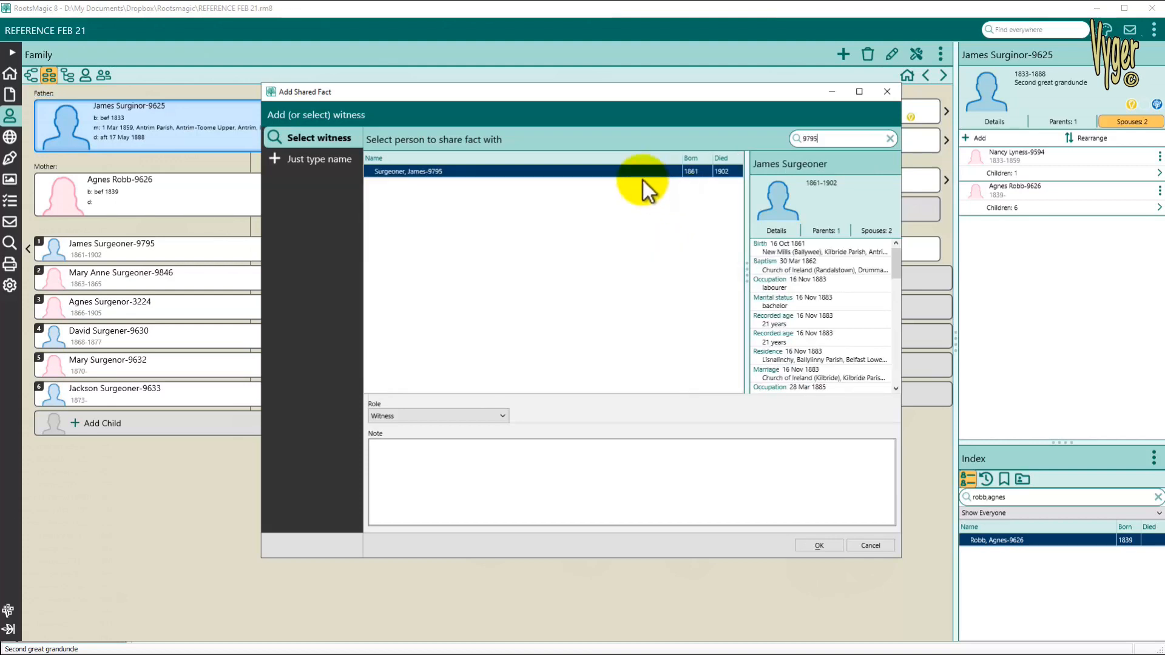
click(815, 547)
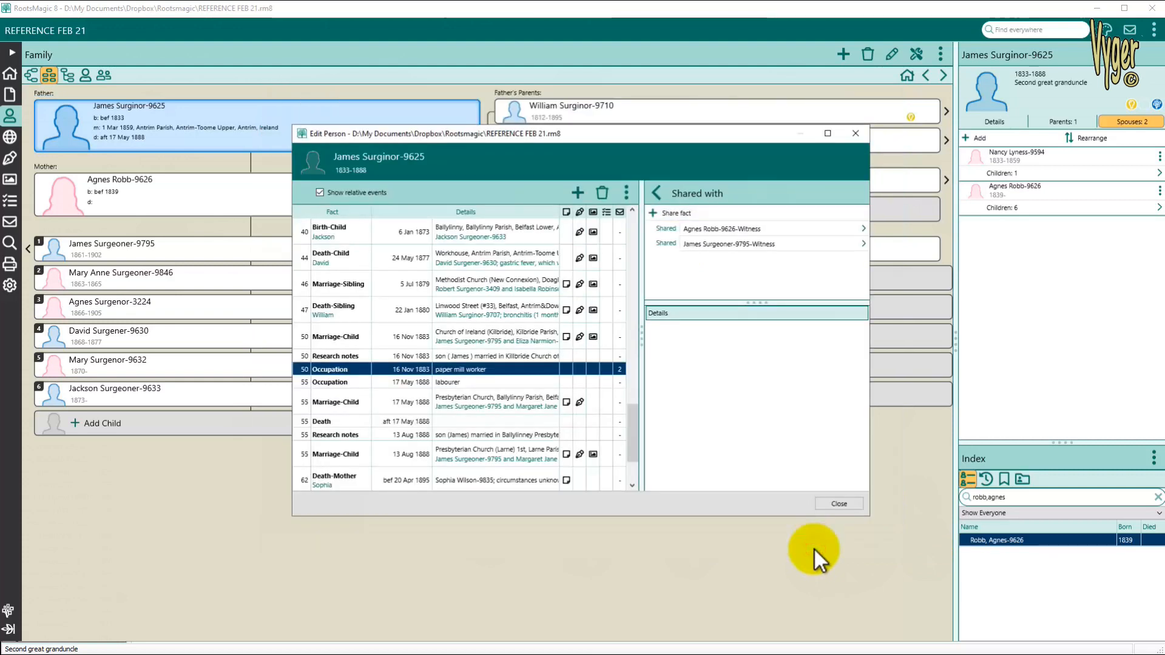
click(656, 213)
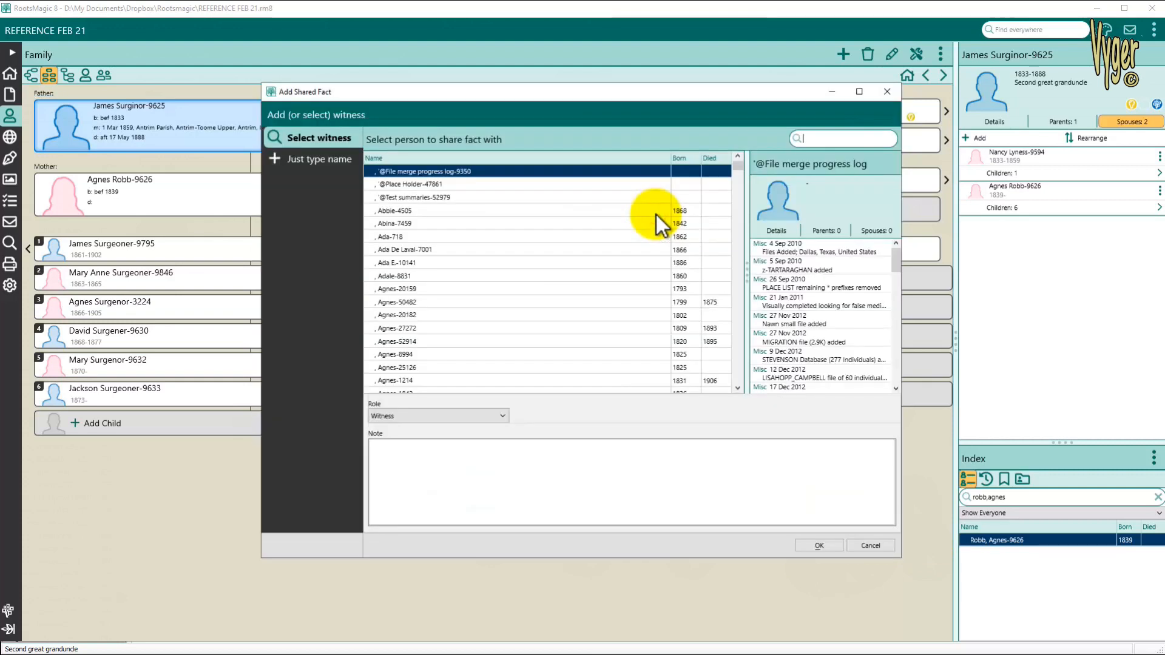
text(9846)
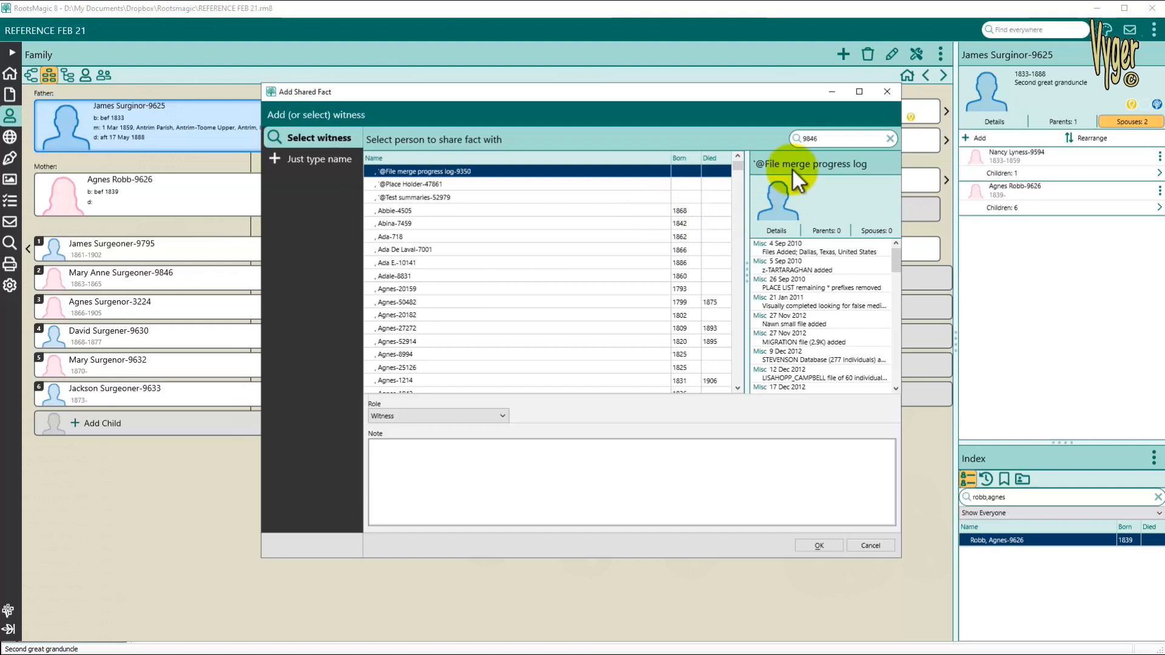
click(818, 545)
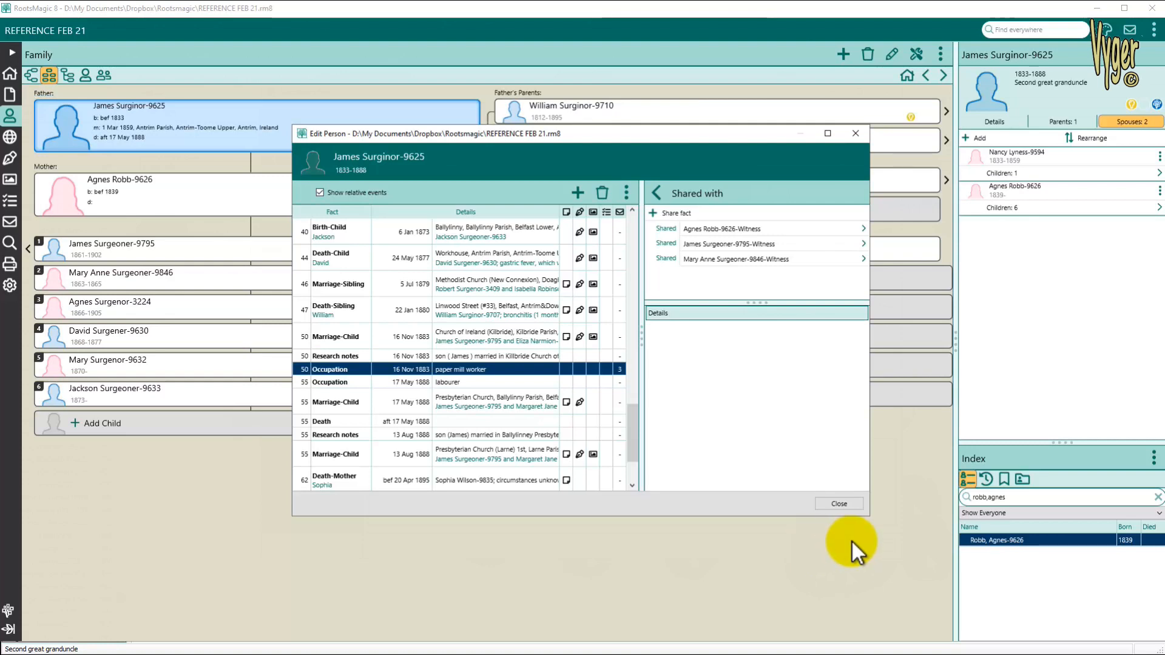
- Close the father's record and look through the Couple List, examining its parents, marriage dates and marriage places
click(838, 504)
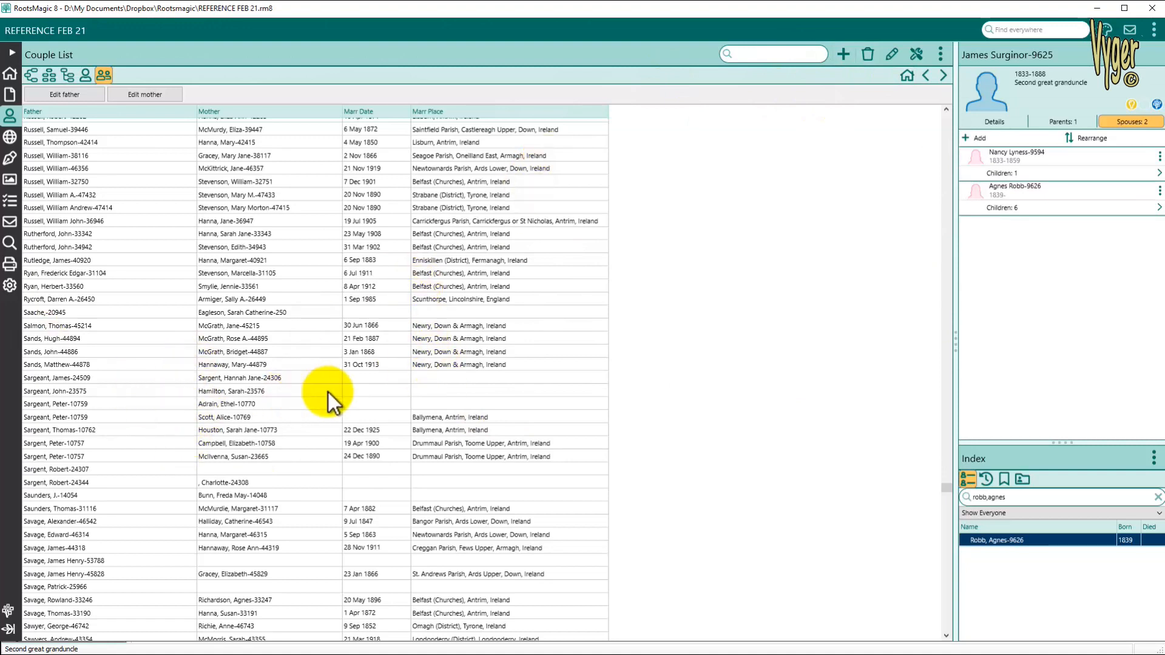
scroll(351, 391, up, 5)
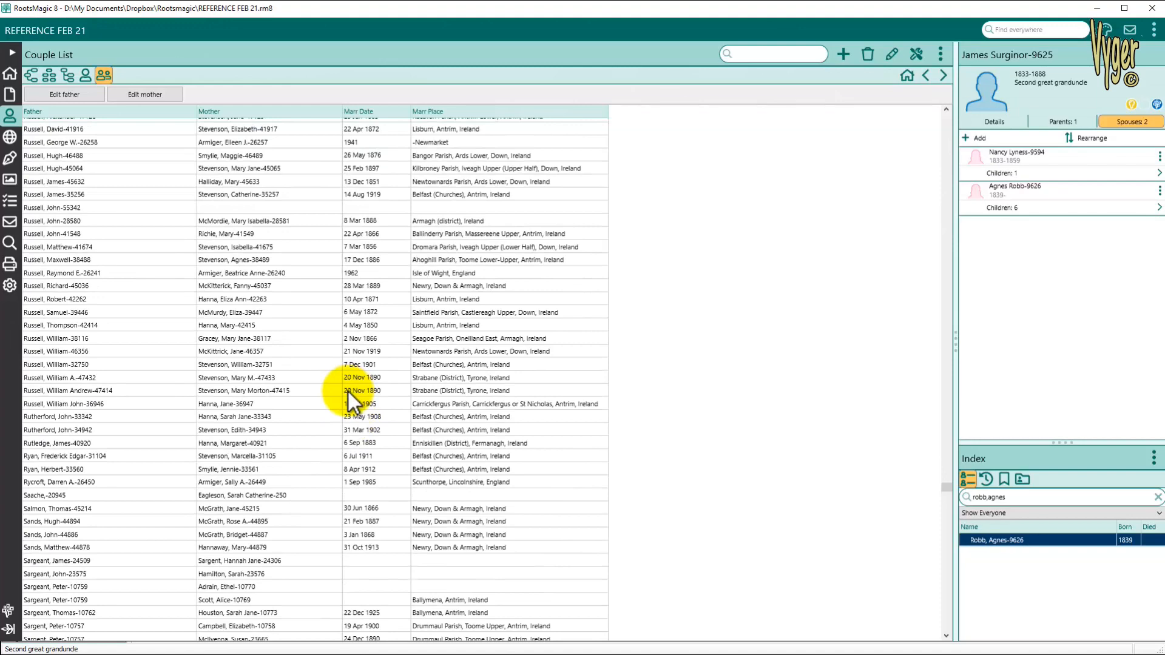
scroll(348, 392, up, 15)
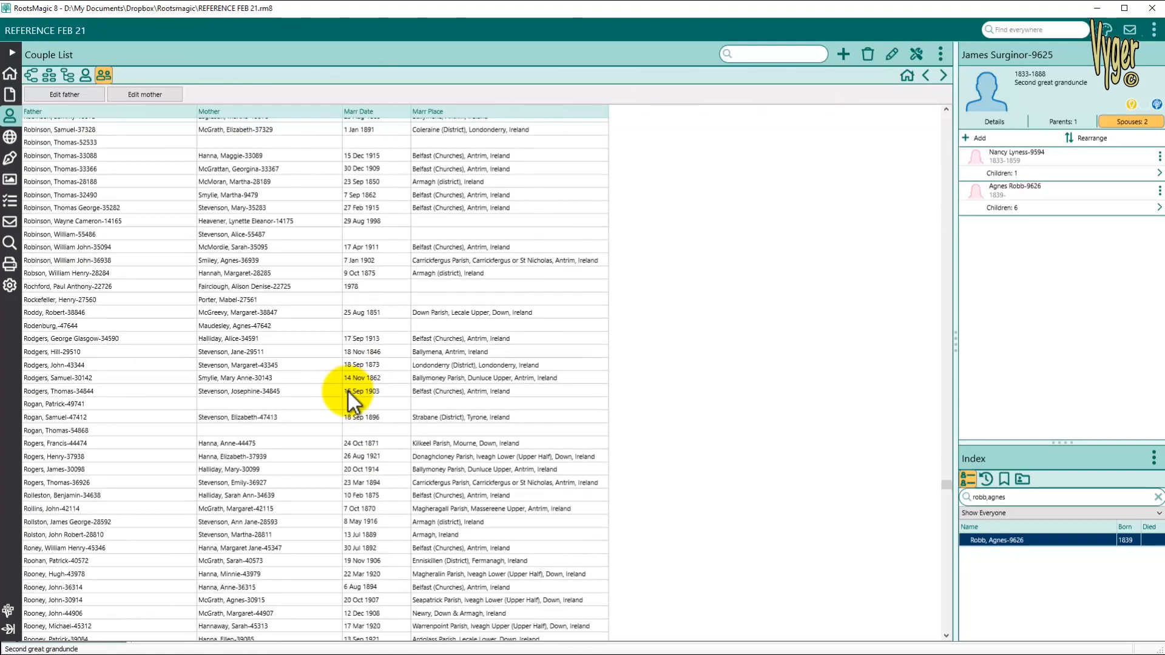
scroll(348, 392, up, 20)
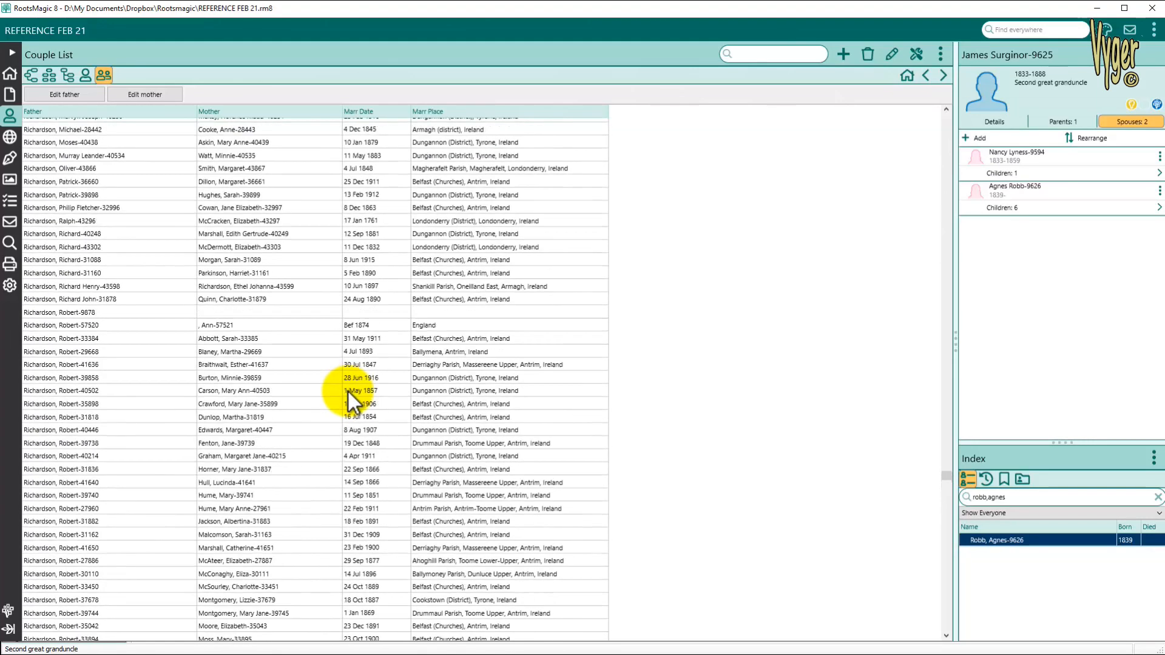
scroll(348, 392, up, 20)
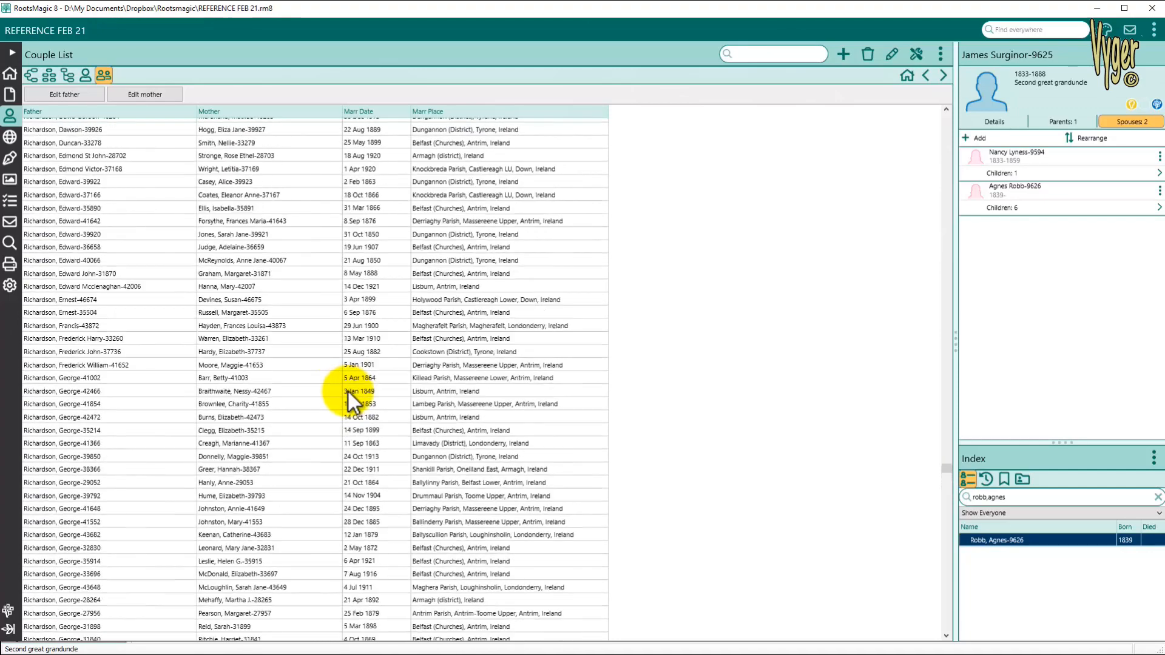
scroll(348, 392, up, 20)
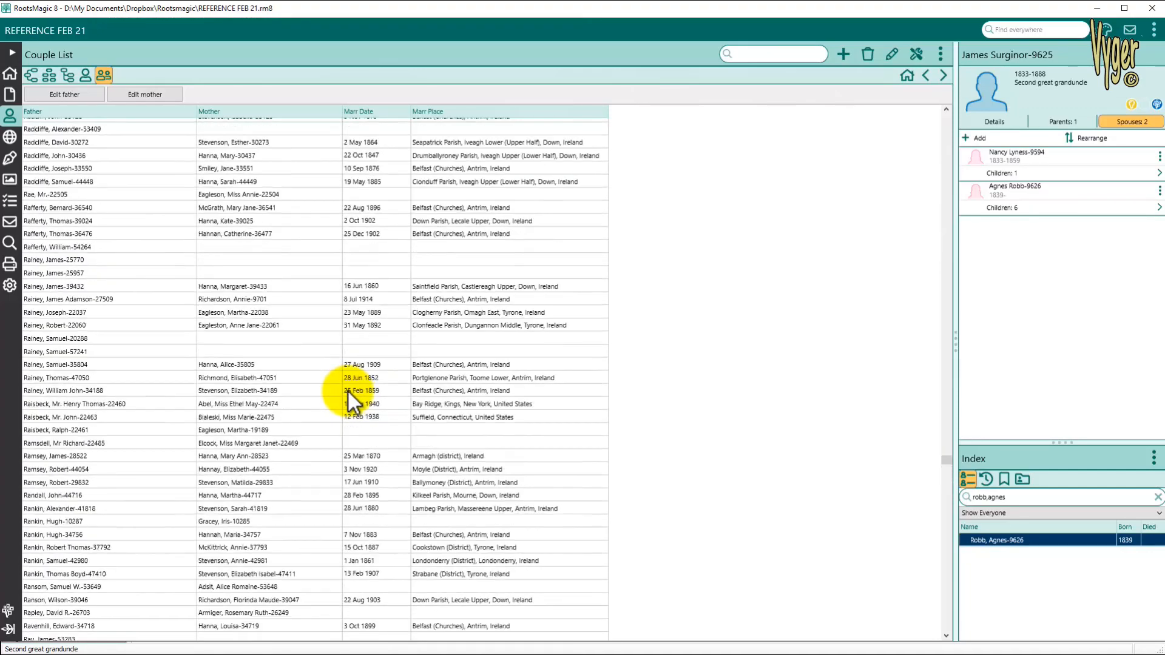
scroll(348, 392, up, 20)
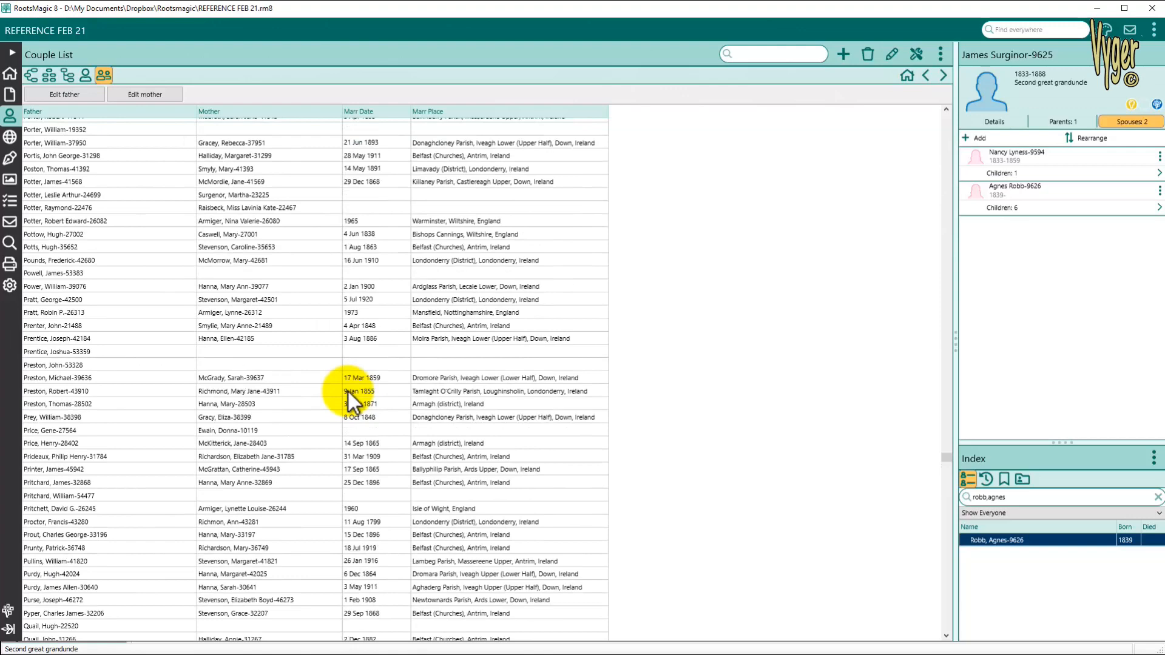
scroll(319, 413, up, 20)
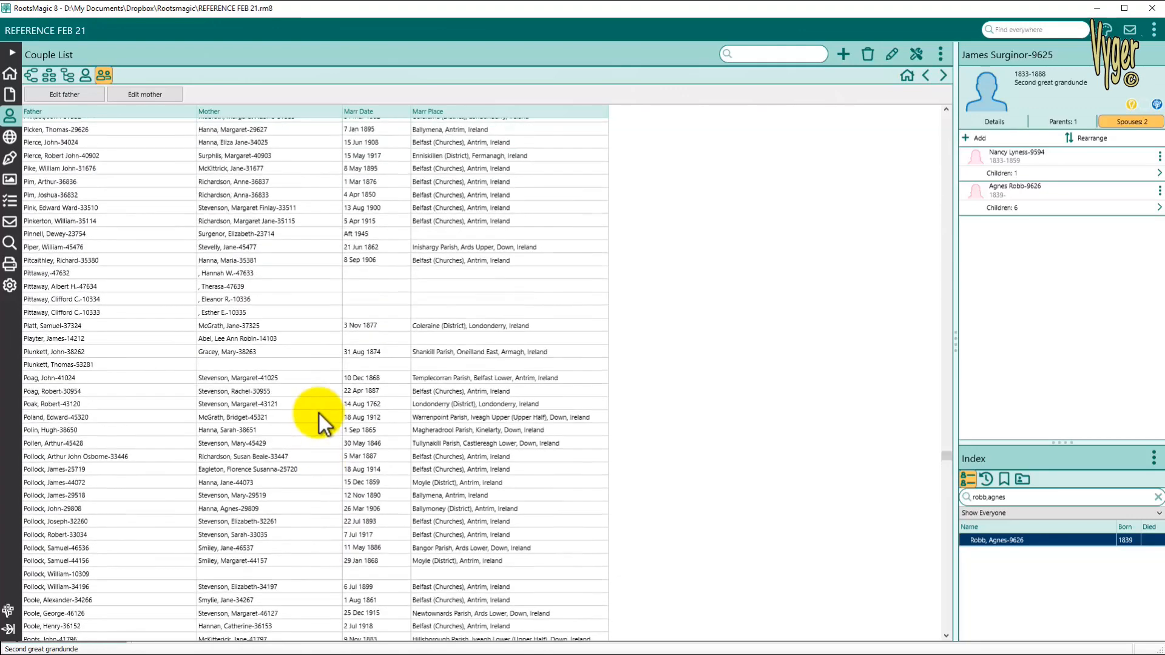
scroll(303, 427, up, 20)
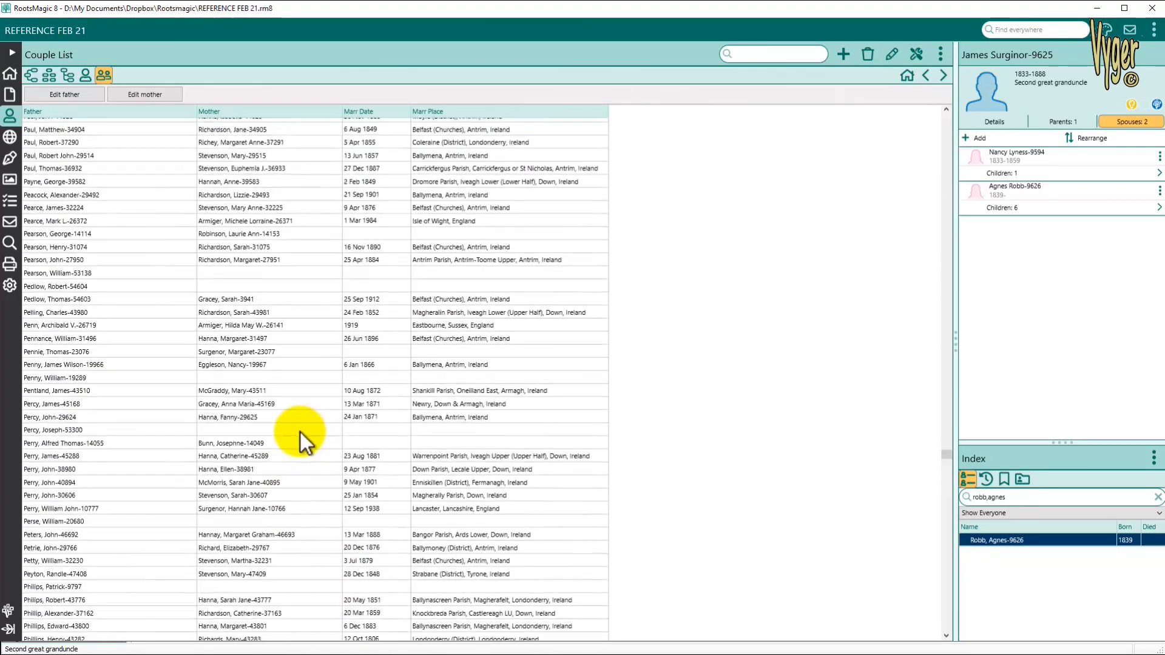
scroll(290, 450, up, 17)
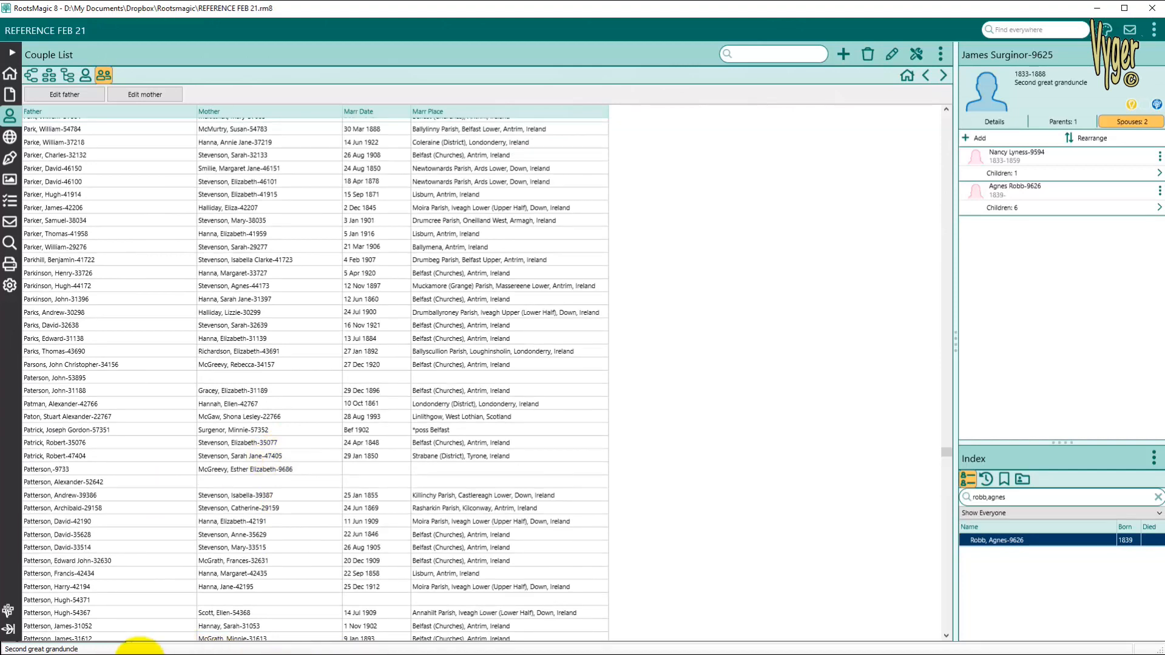
- Switch to RootsMagic 7, open its Family List and widen the list of couples to show more of the names and marriage dates
mouse_move(81, 650)
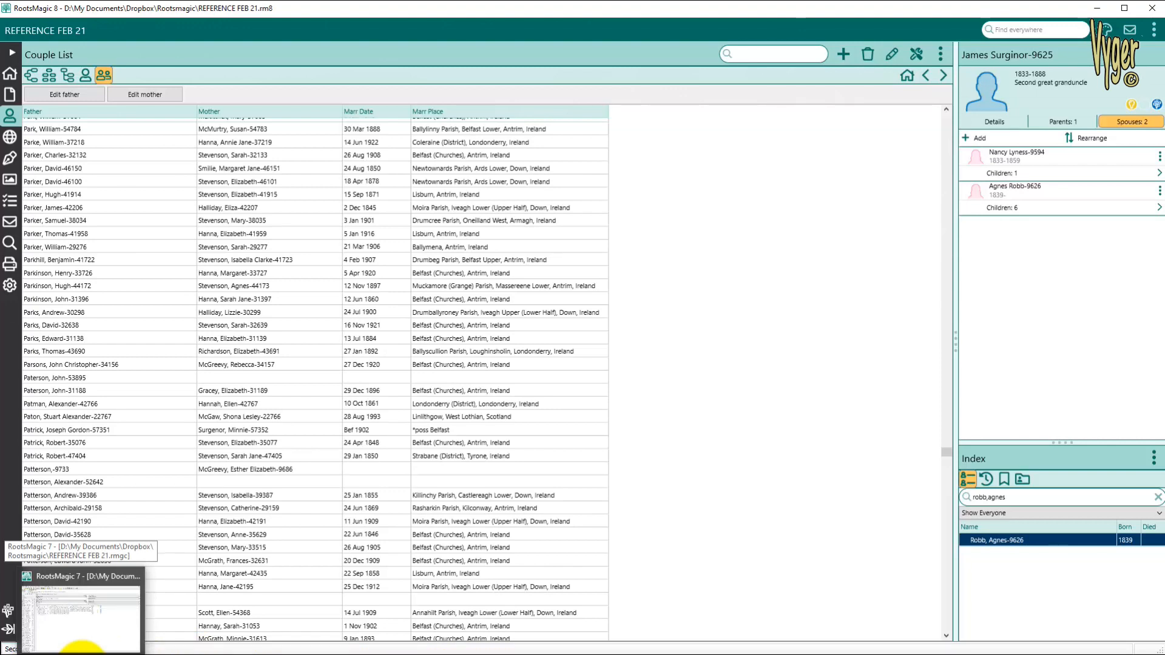
click(82, 648)
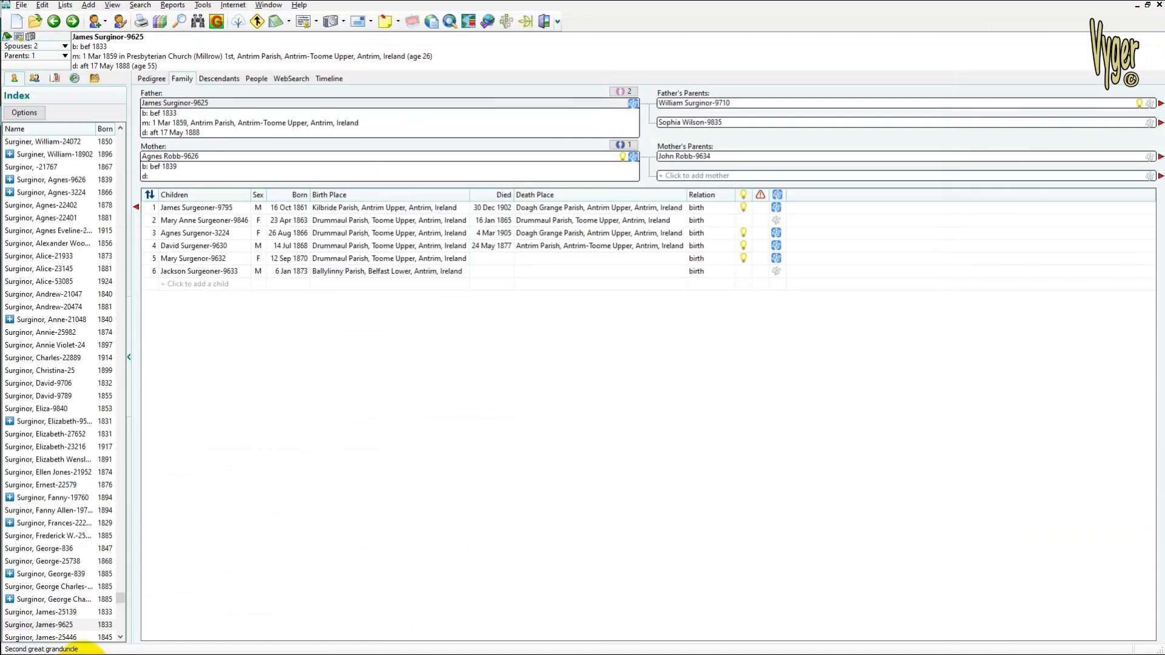
click(140, 5)
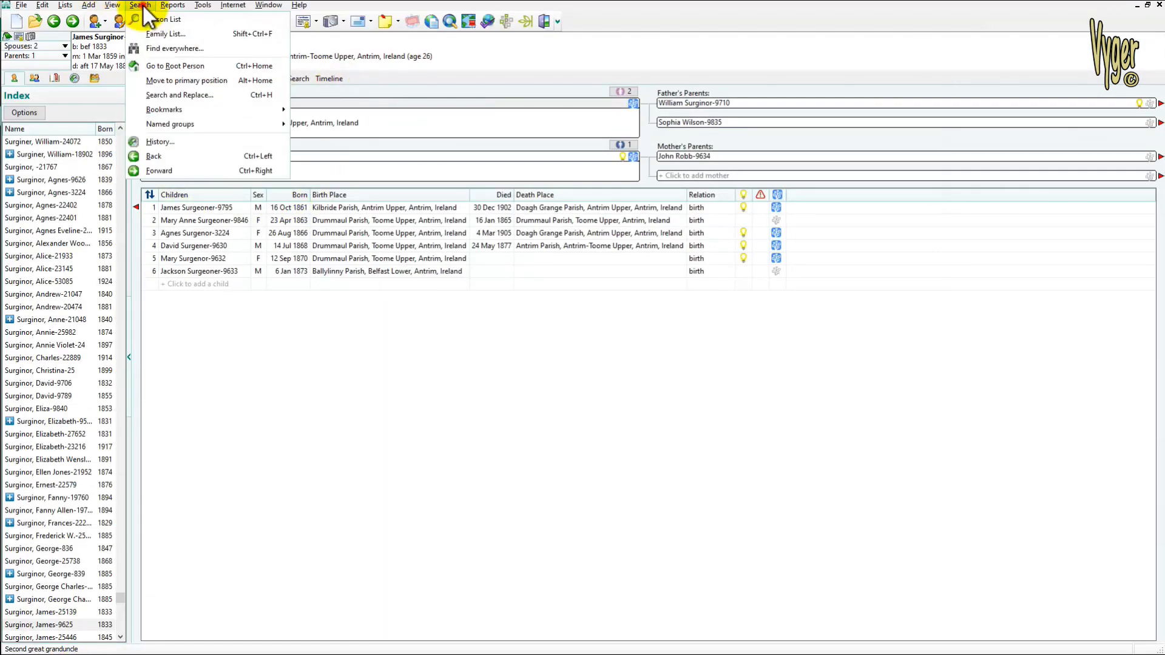
click(162, 35)
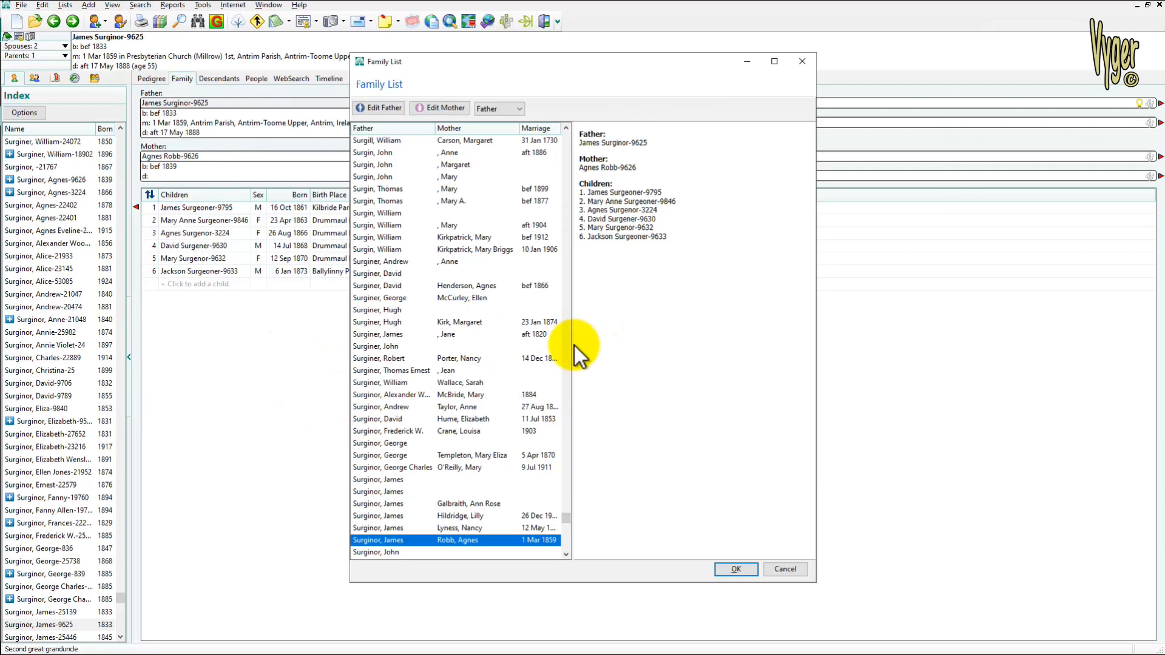
drag(572, 345, 619, 343)
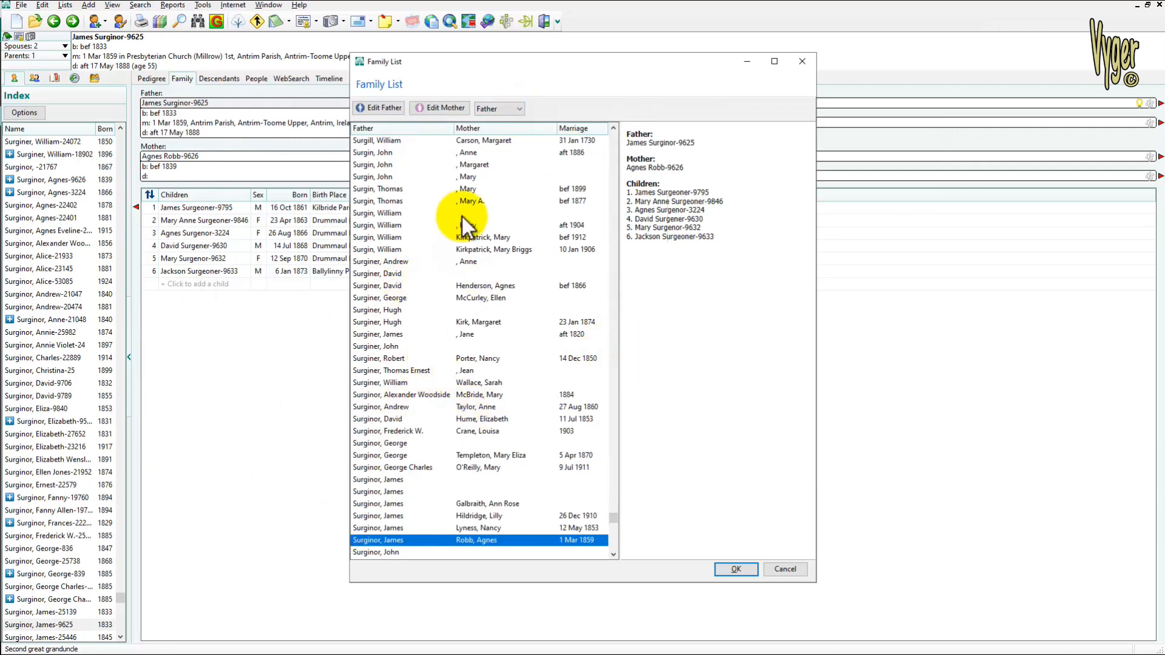
- Look through the Family List, examining its father, mother and marriage date columns and how quickly it moves
scroll(450, 292, down, 10)
scroll(451, 293, down, 20)
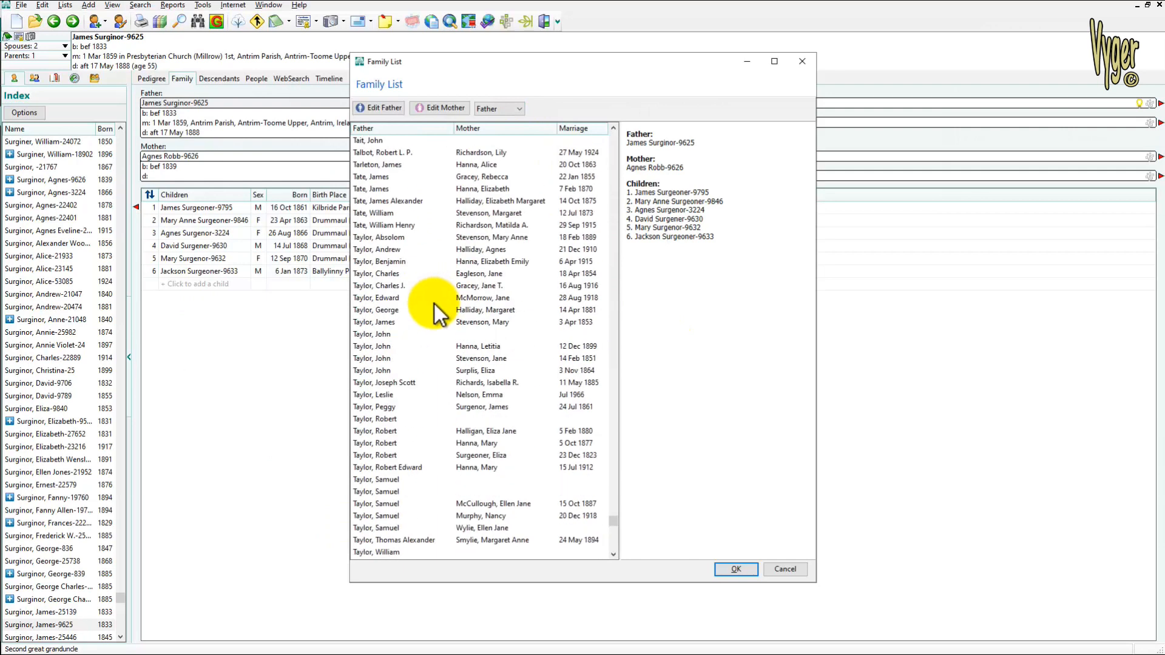
scroll(434, 334, down, 20)
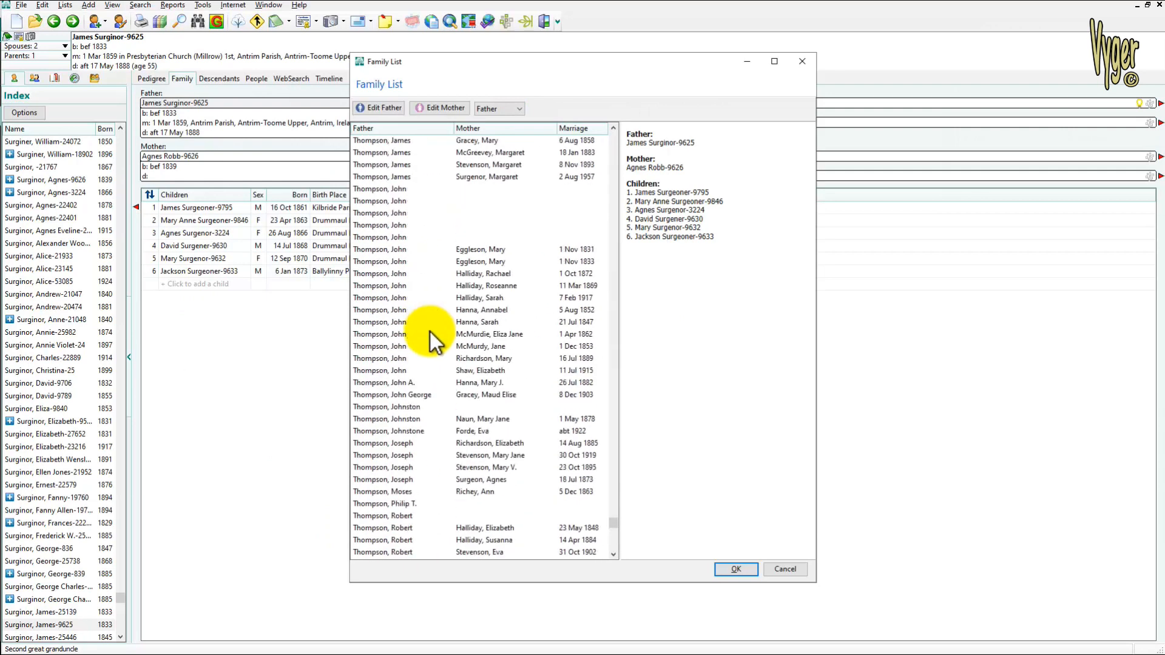
scroll(423, 347, down, 20)
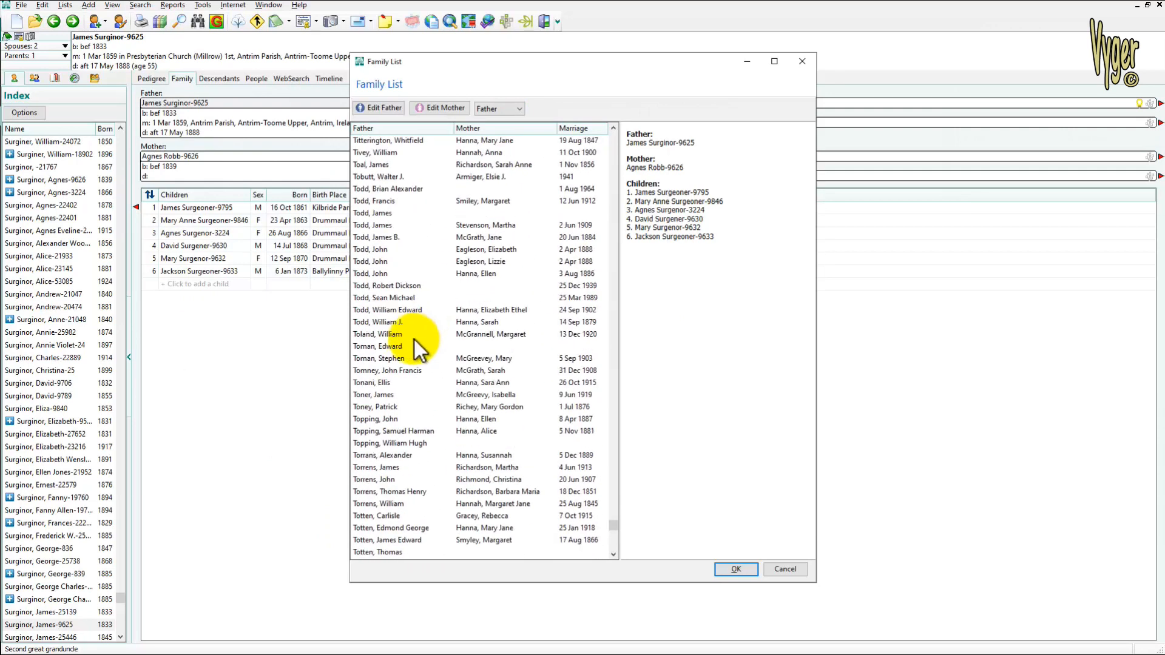
scroll(417, 349, up, 20)
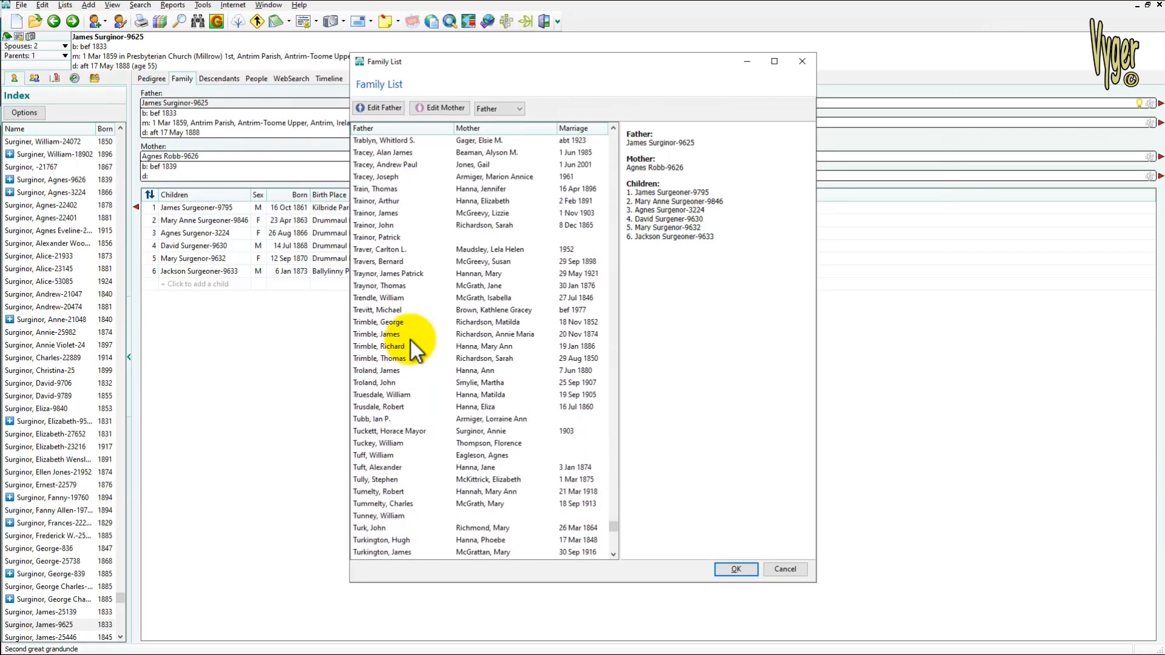
scroll(410, 340, up, 15)
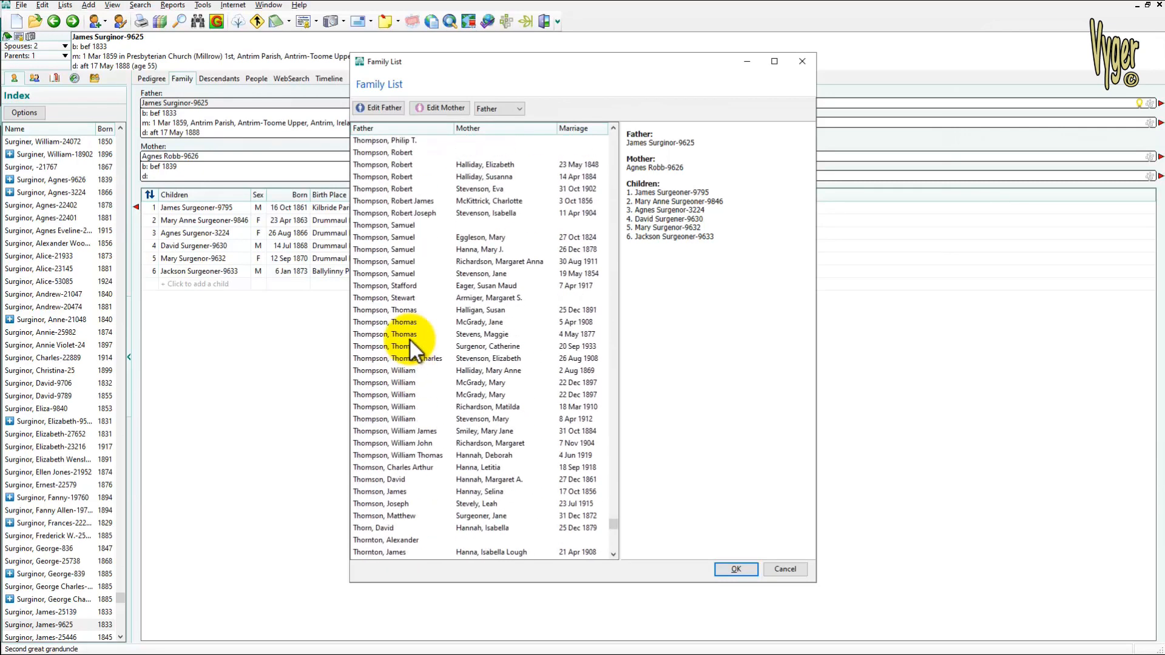
scroll(411, 341, up, 12)
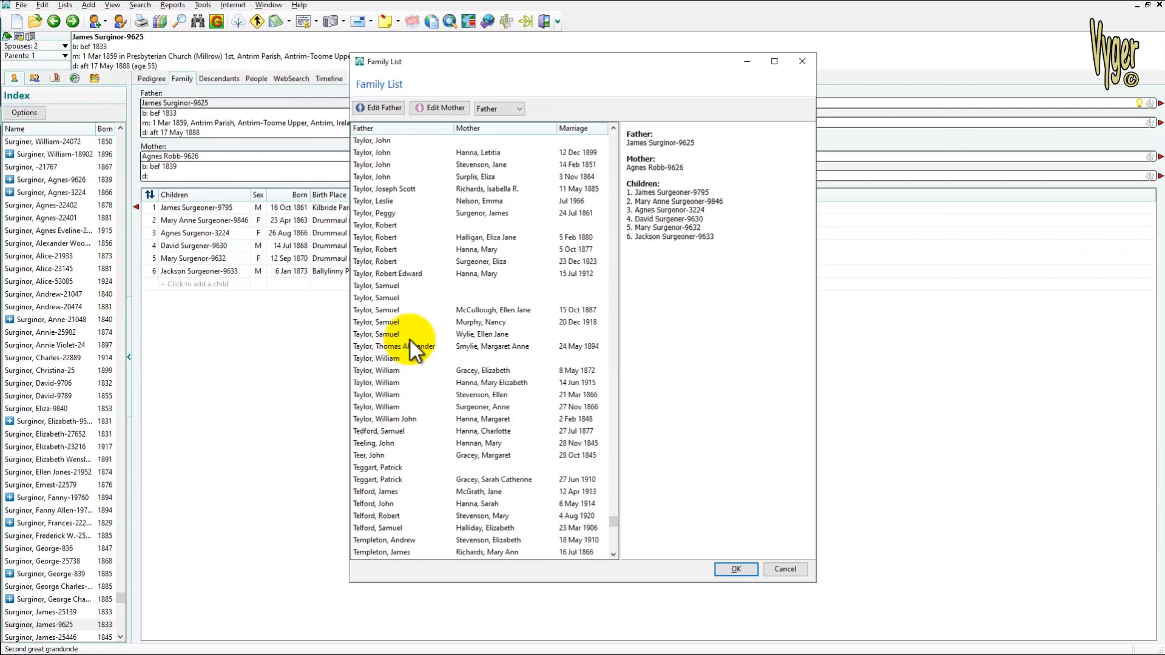
- Return to RootsMagic 8 and look further through the Couple List to compare its columns and movement with the Family List
click(352, 654)
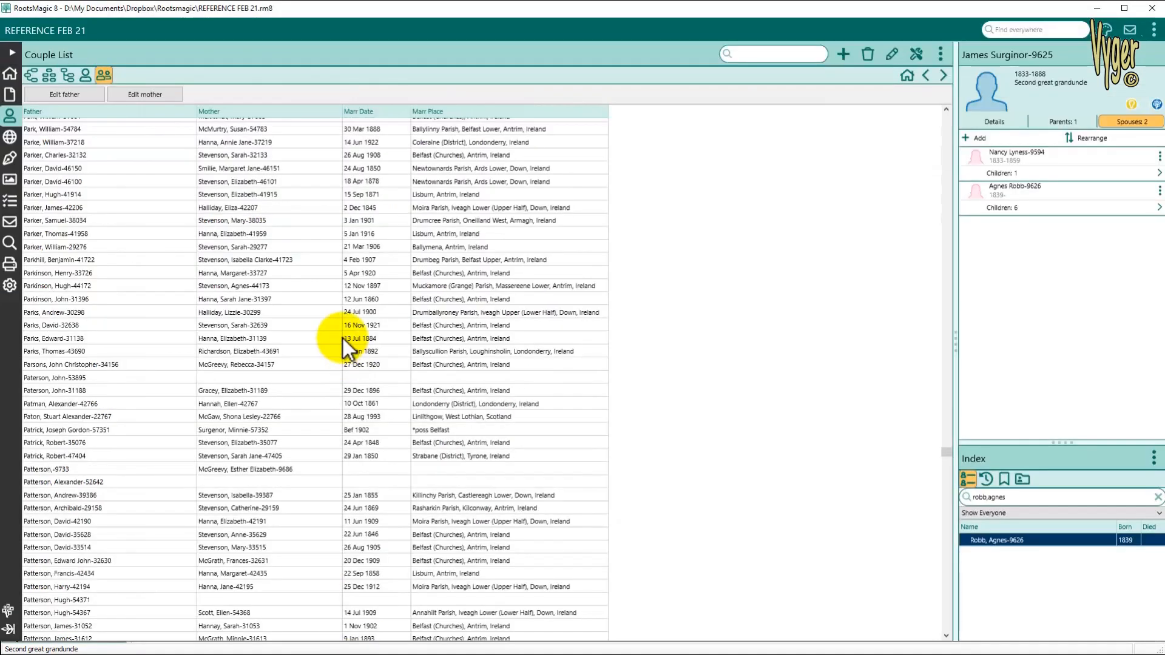
scroll(357, 472, up, 15)
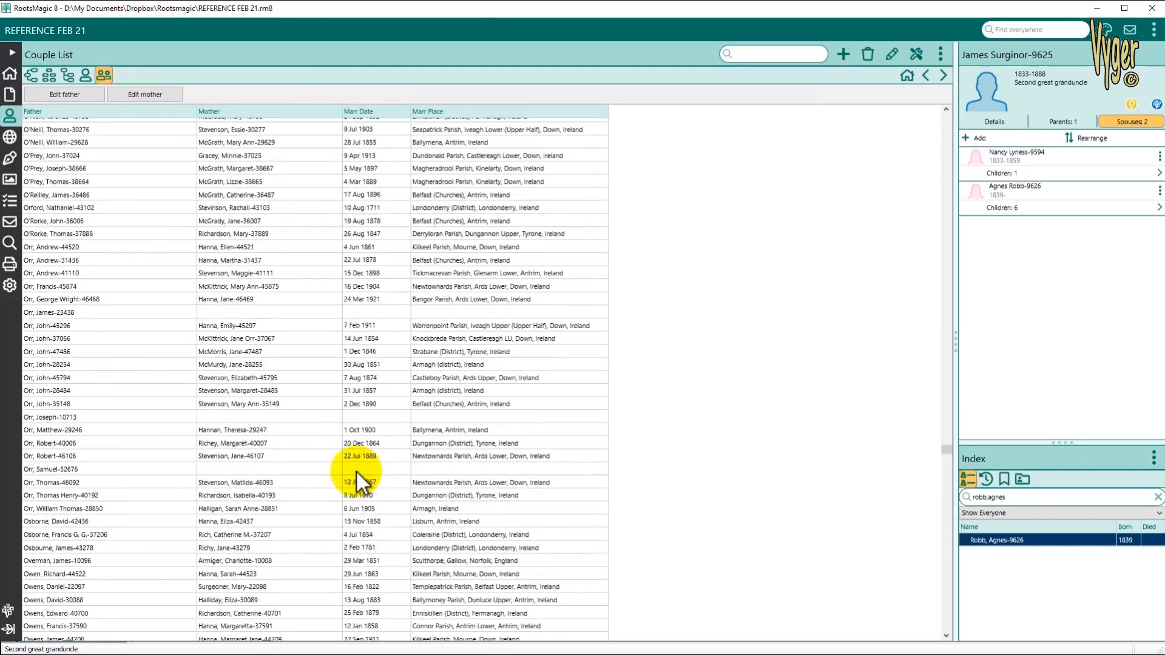
scroll(357, 472, up, 15)
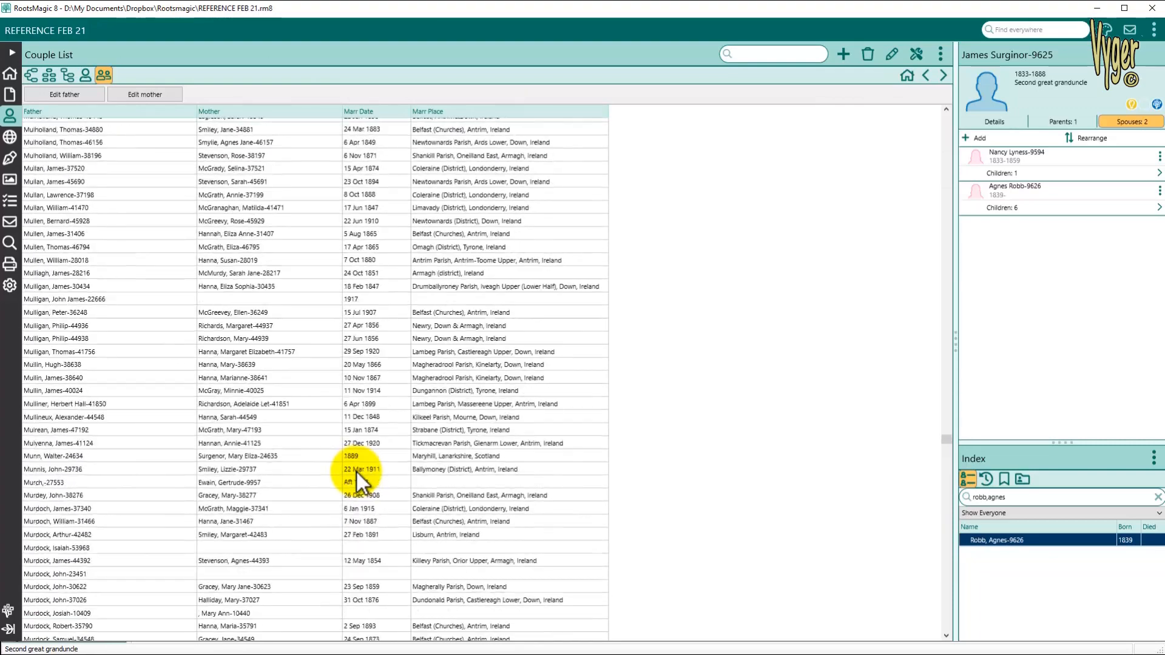
scroll(357, 472, up, 15)
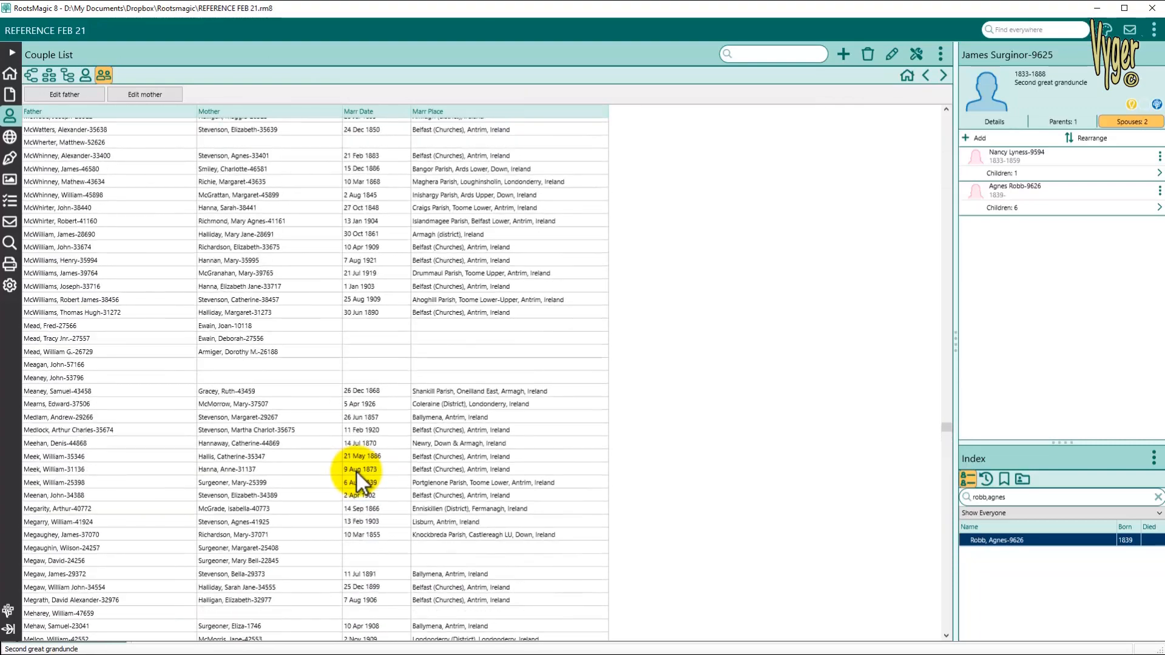
scroll(357, 472, up, 15)
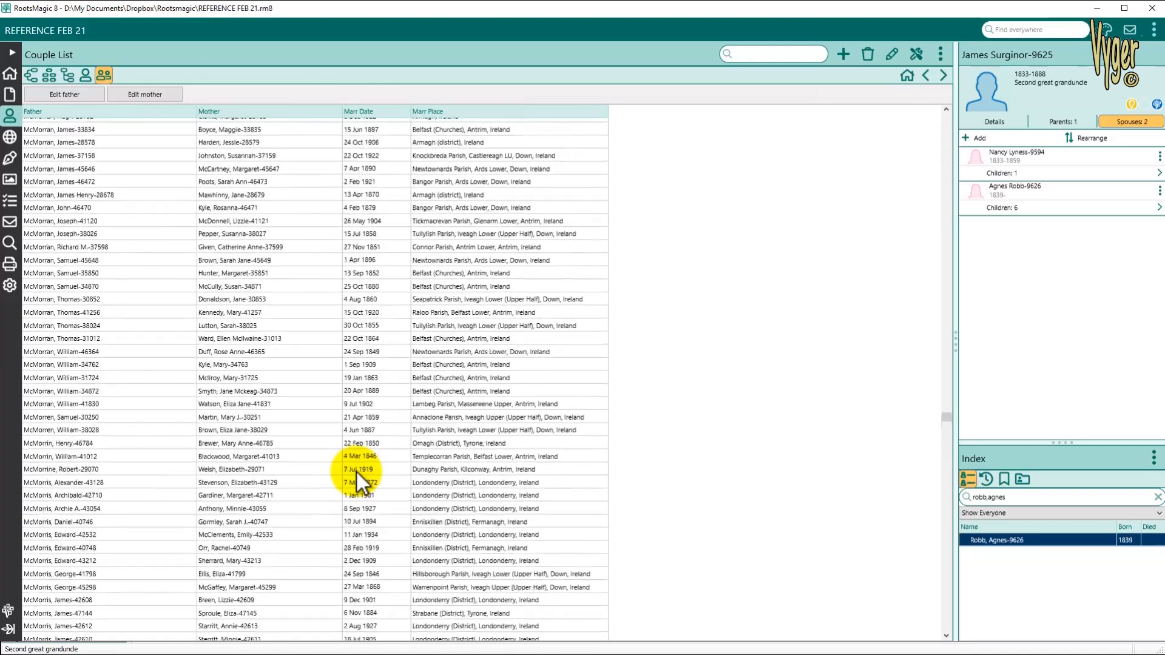
scroll(351, 482, up, 15)
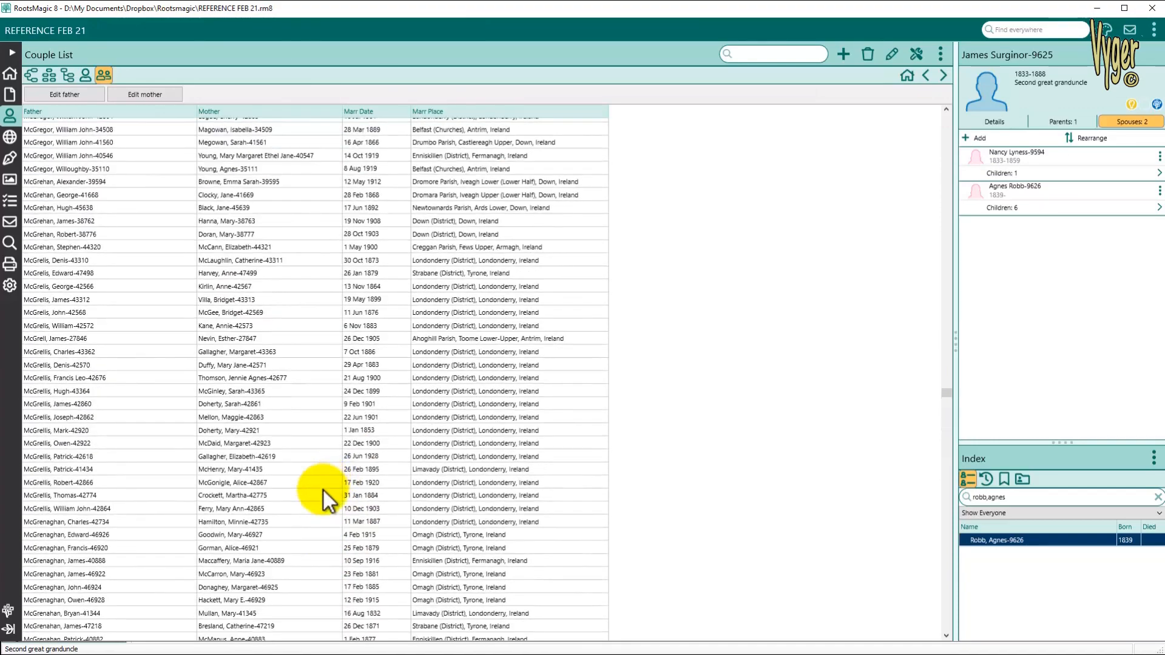
scroll(348, 474, up, 15)
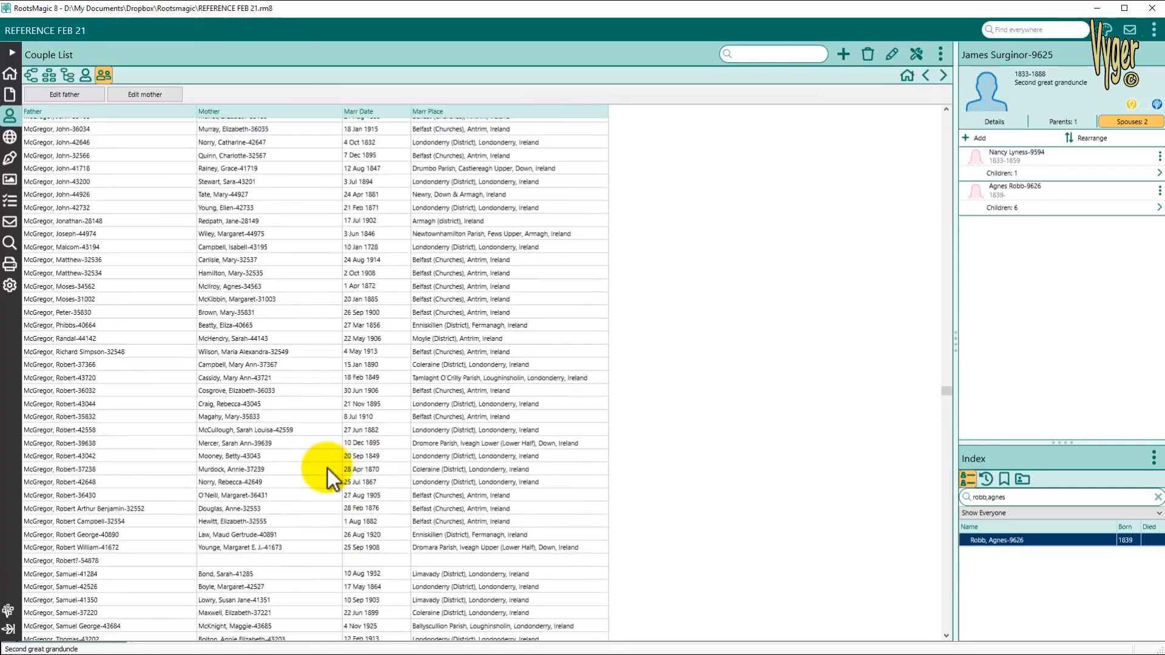
scroll(339, 476, up, 15)
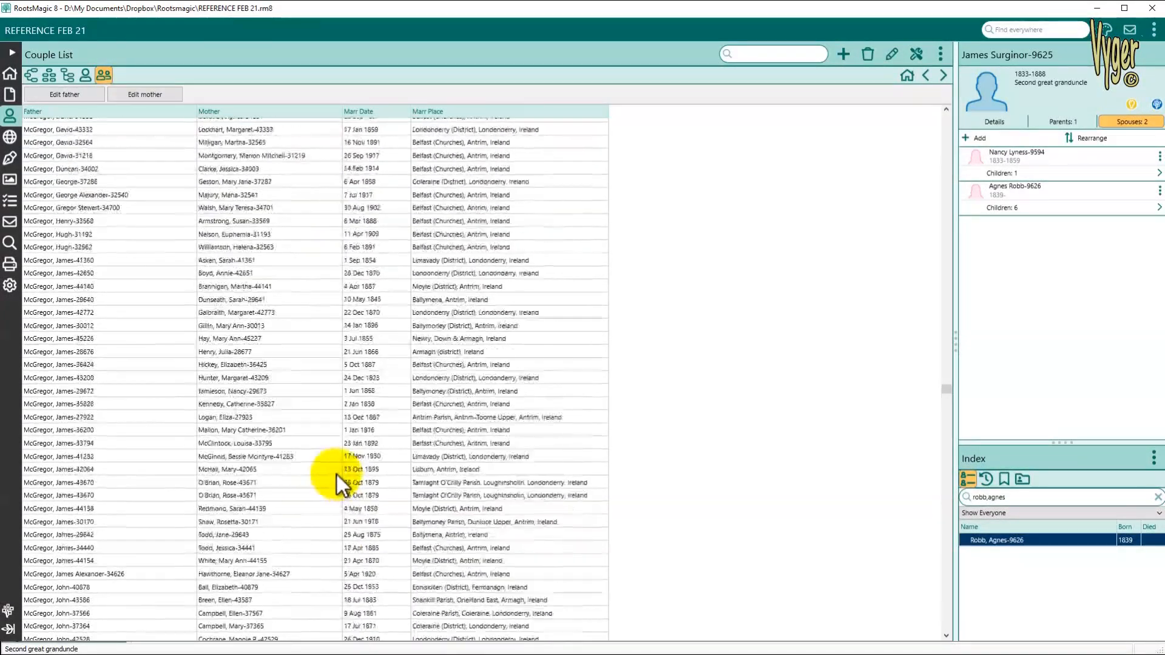
scroll(331, 476, up, 10)
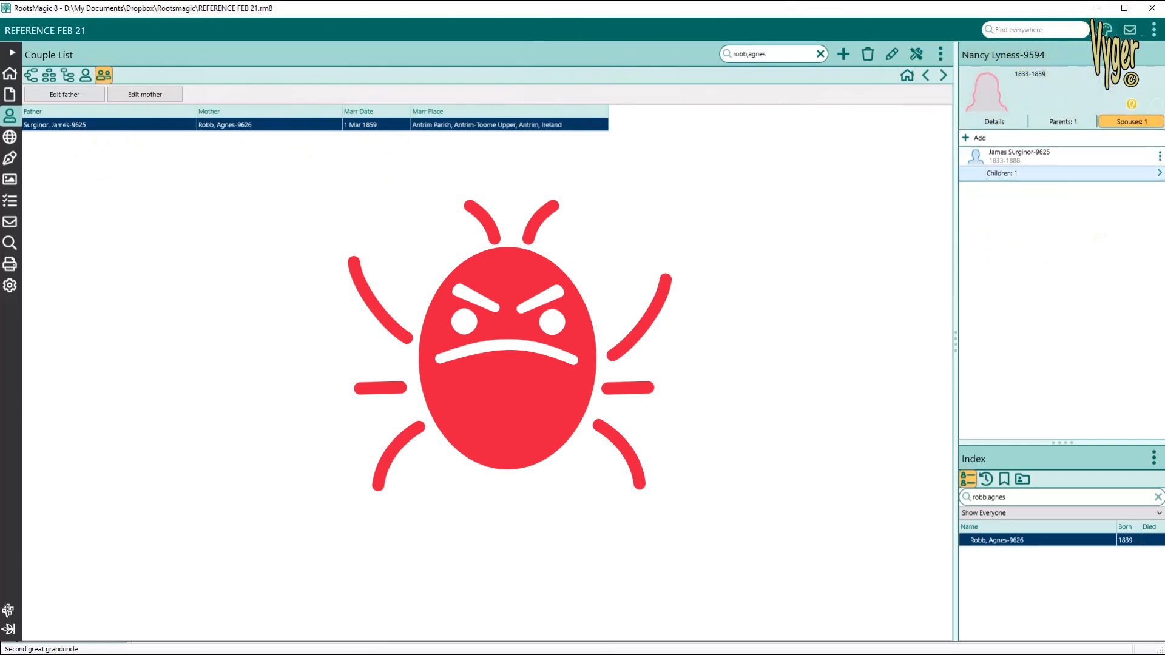
- Select the couple married 1 Mar 1859 in the Couple List and examine the father's parents and detailed facts
click(116, 124)
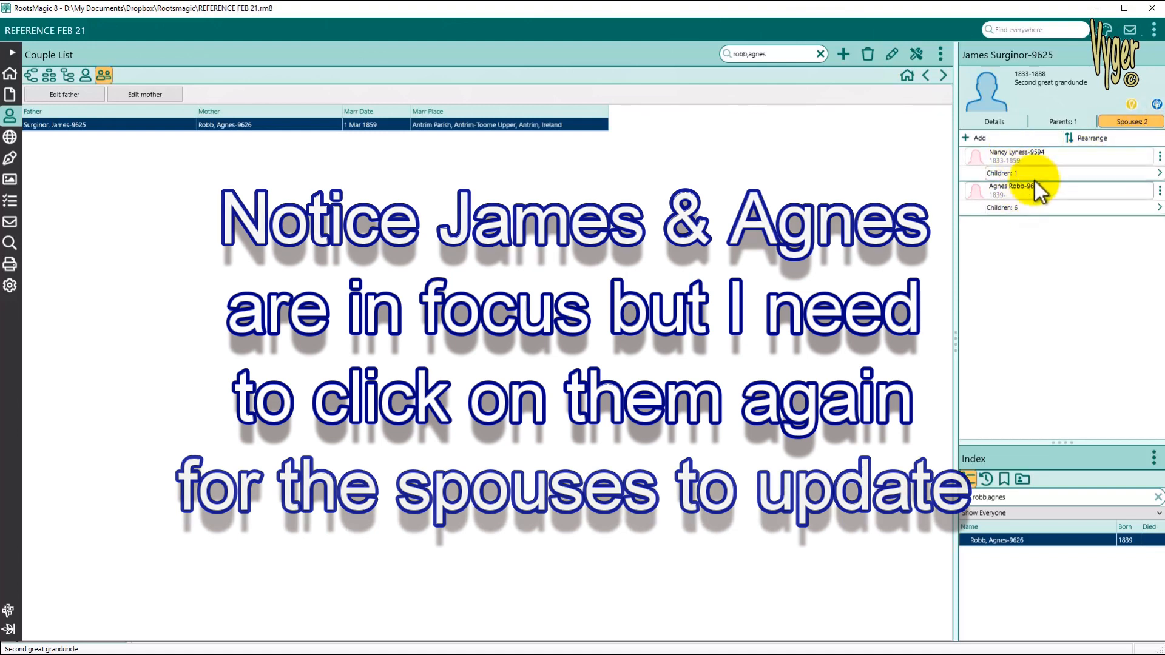
click(1061, 122)
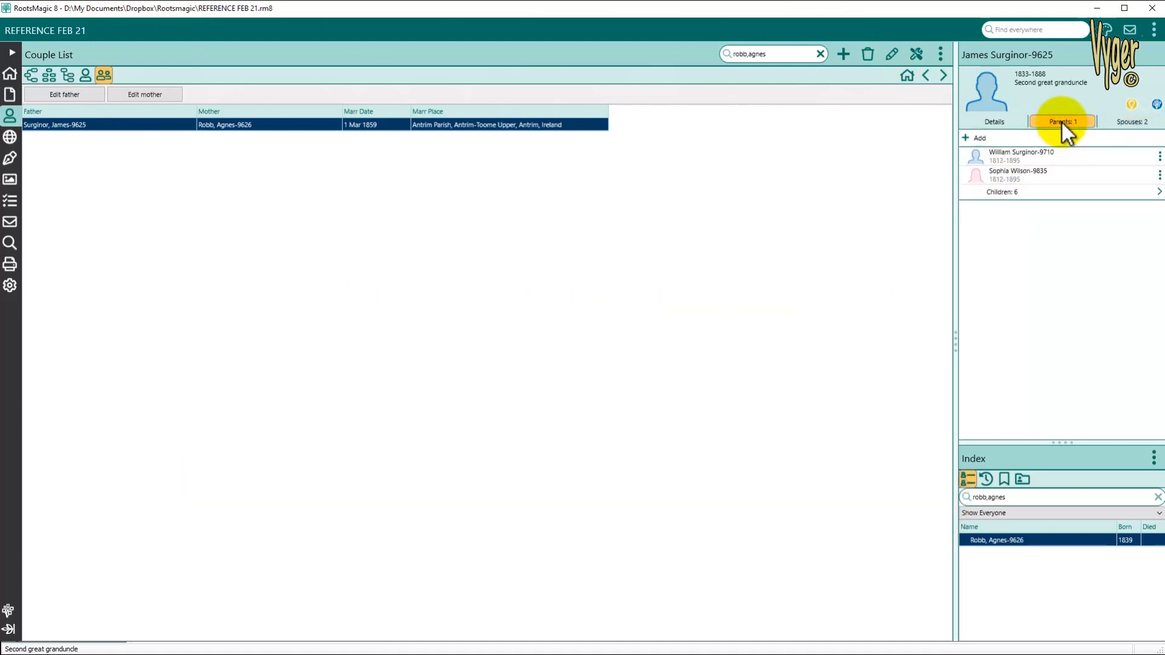
click(986, 122)
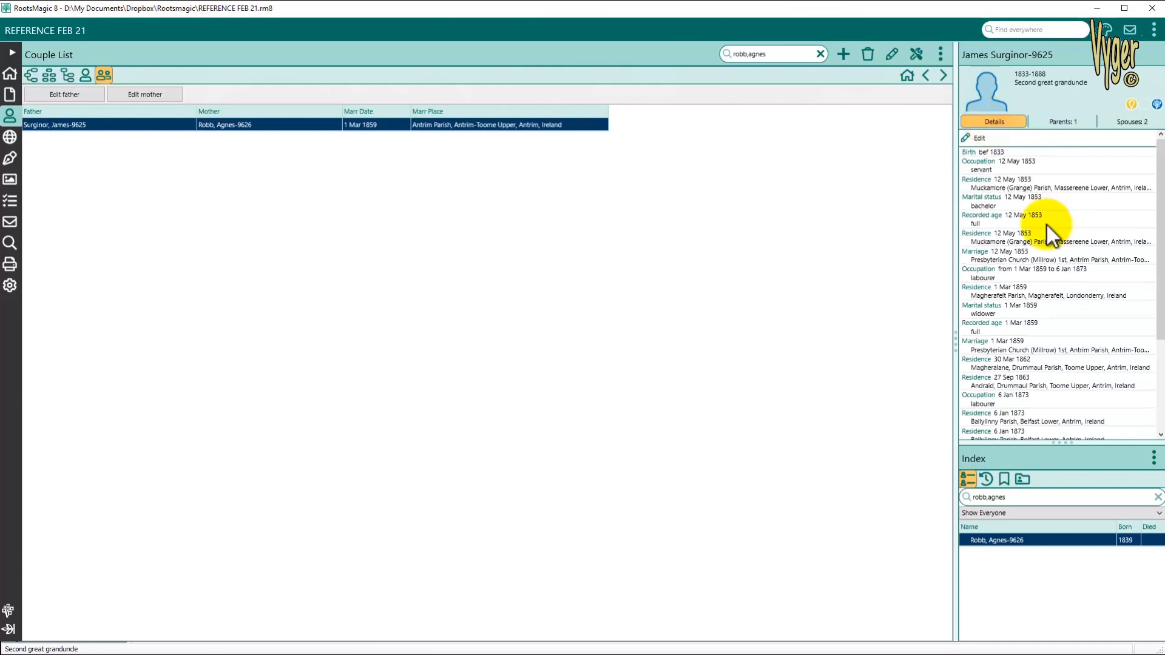
scroll(1068, 255, down, 5)
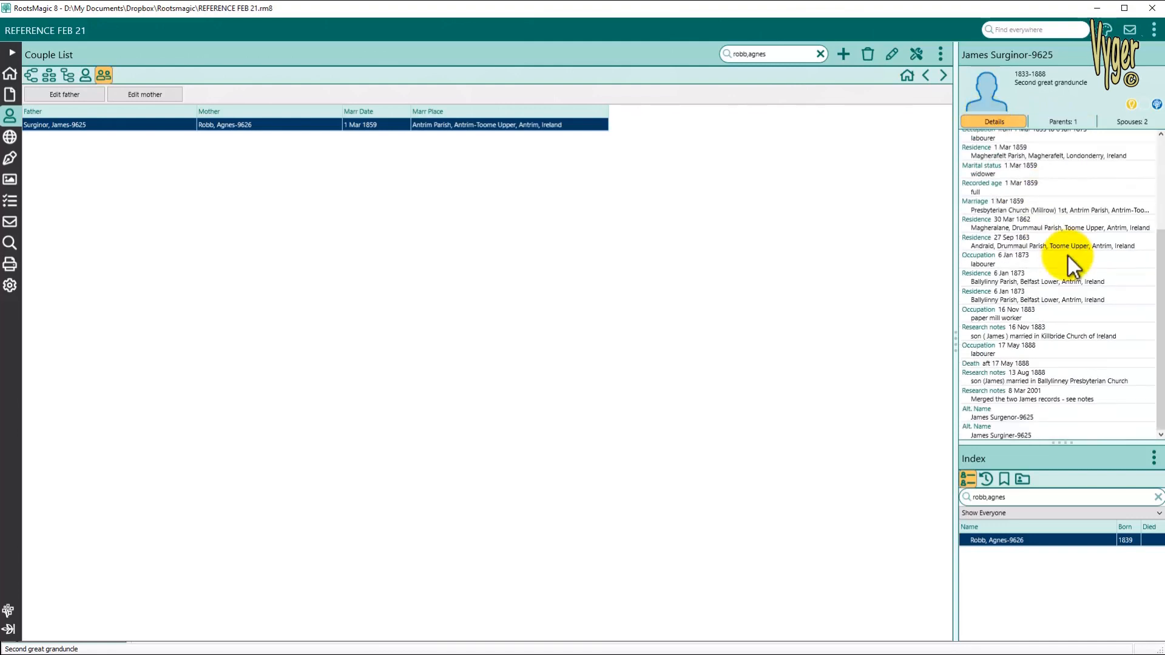
scroll(1070, 258, up, 5)
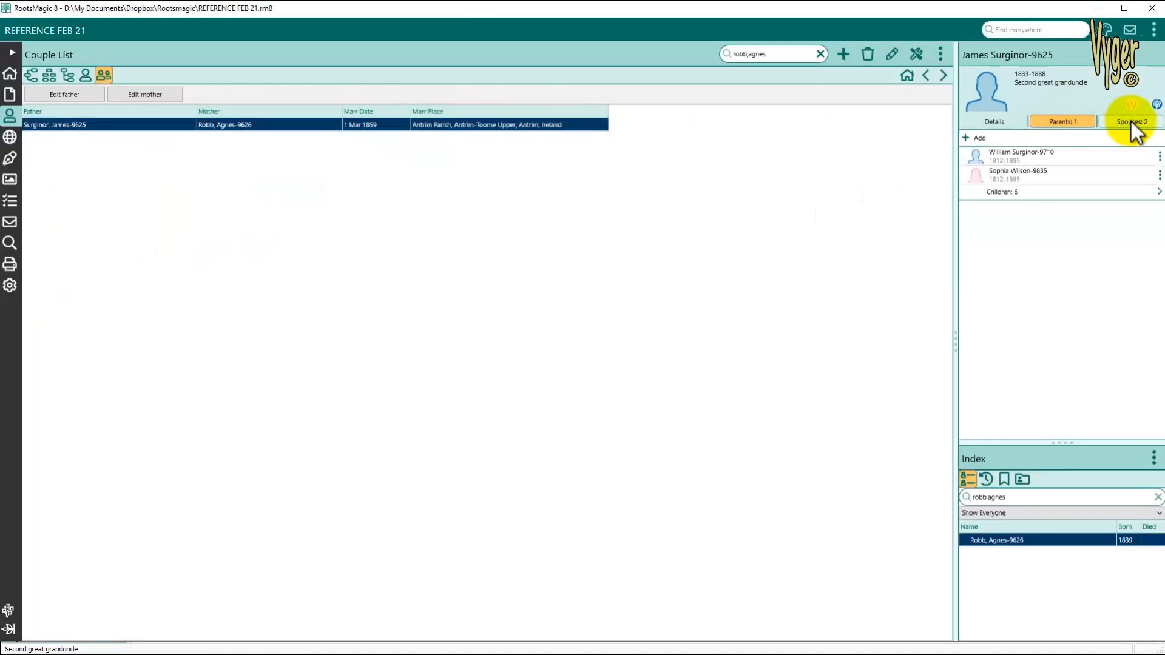
- Examine the father's two spouses and the list of children belonging to each marriage
click(1131, 121)
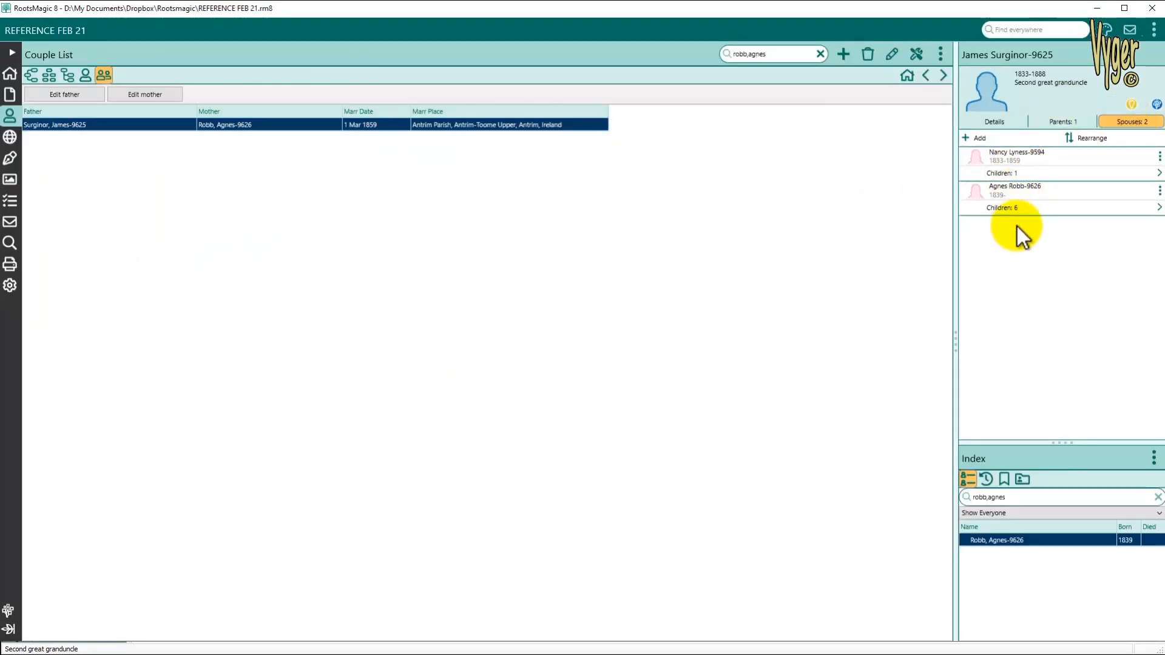
click(1153, 207)
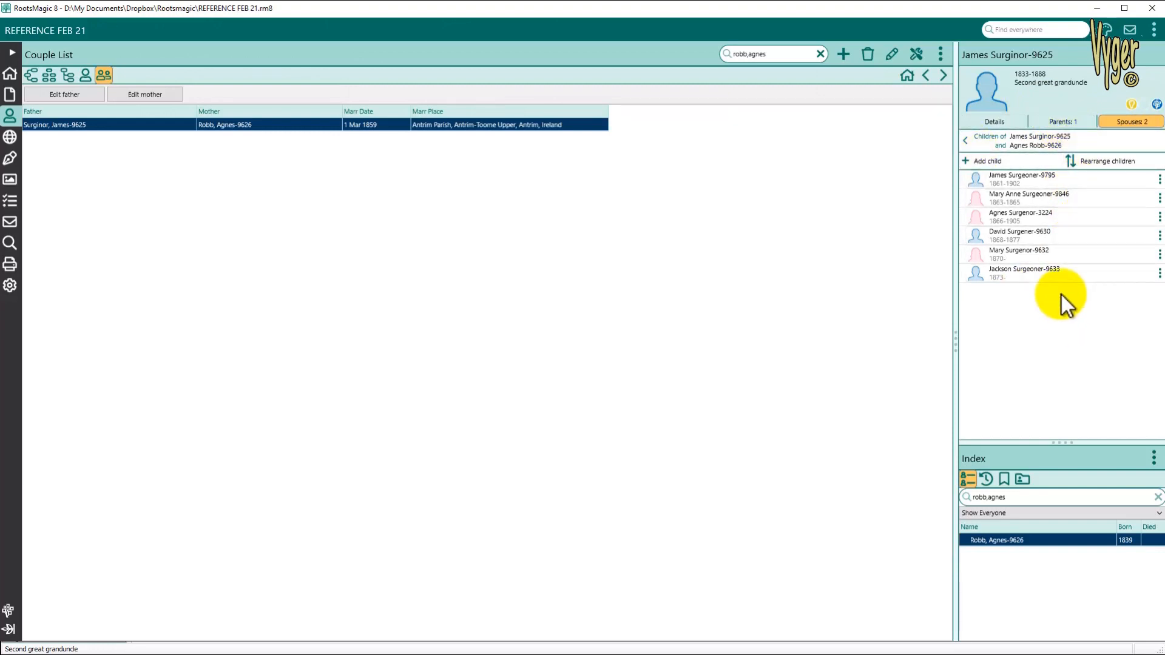
click(965, 139)
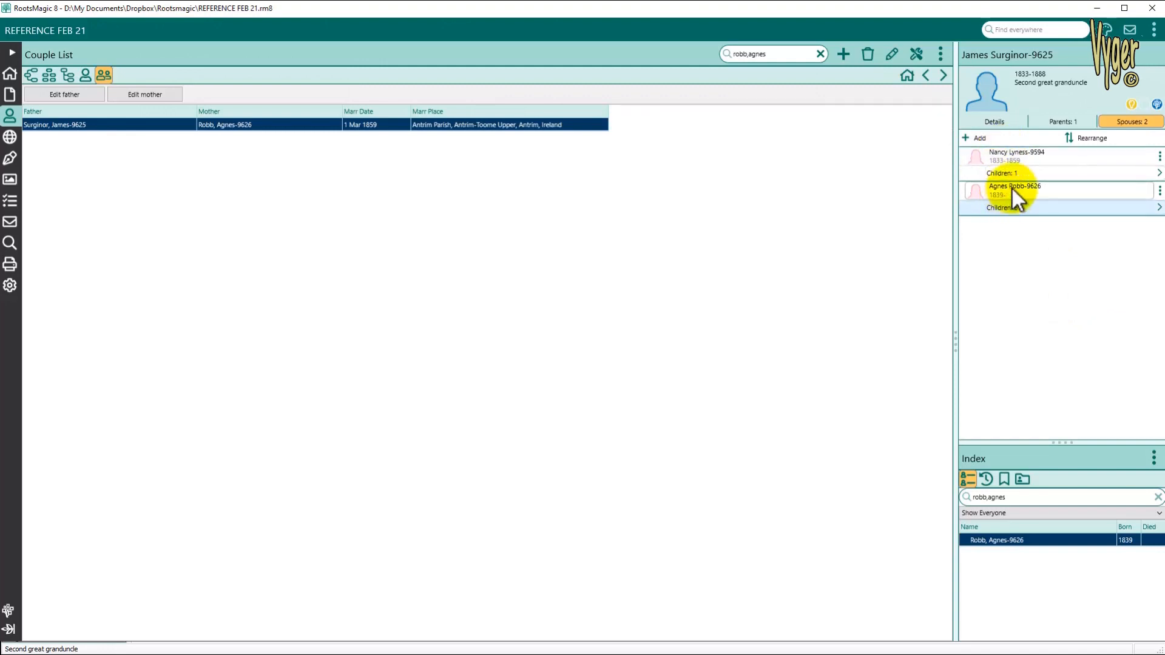
click(1143, 174)
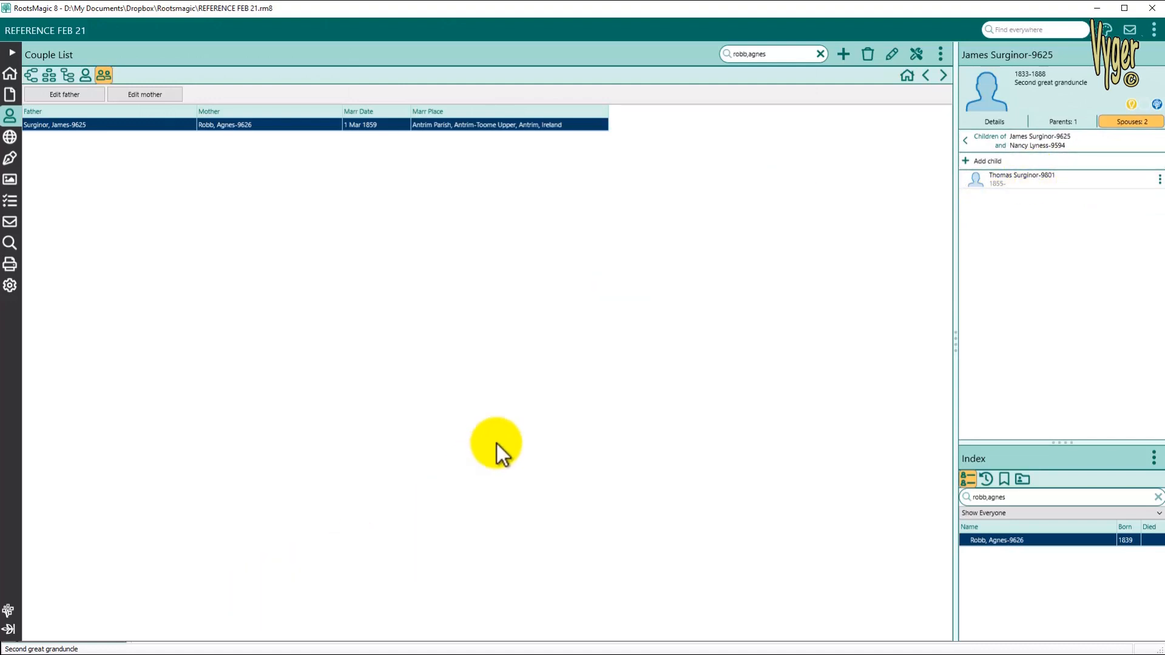
click(88, 634)
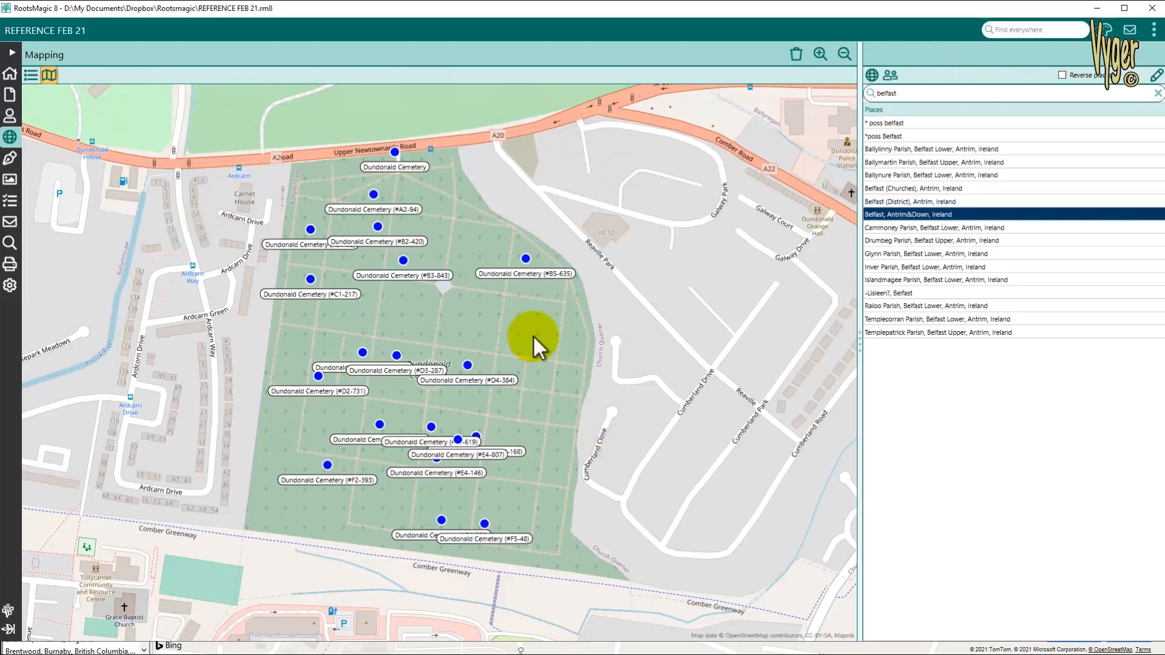
- Examine the Dundonald Cemetery markers on the Belfast map and view the events recorded for plot #E3-664
scroll(533, 335, up, 1)
scroll(533, 335, down, 4)
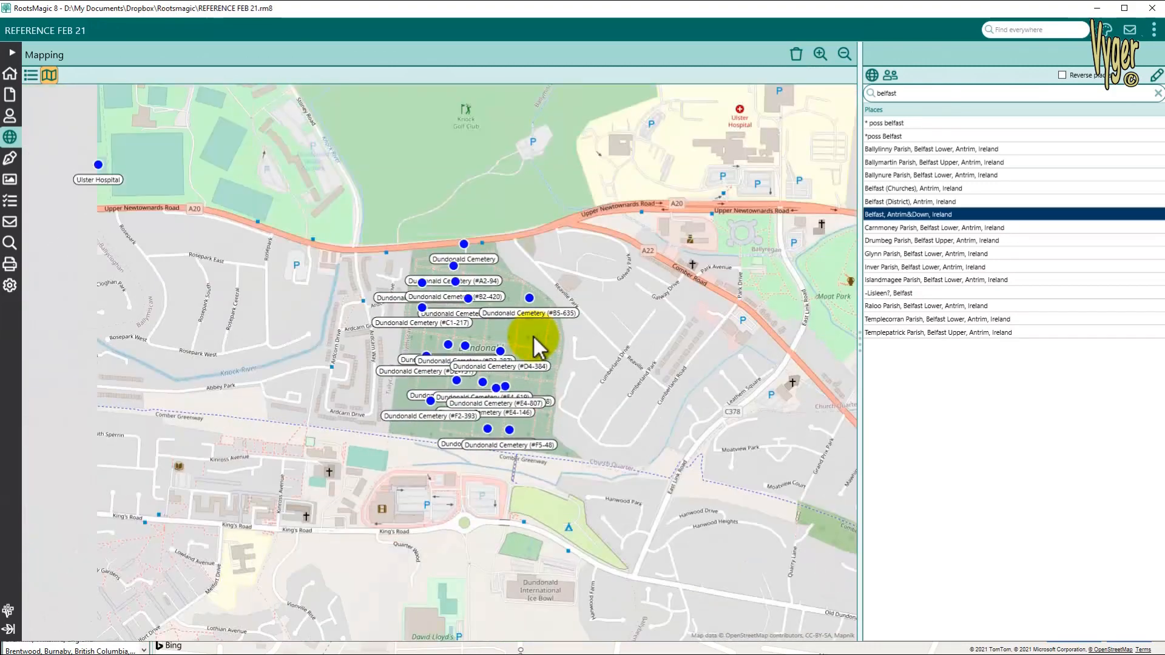
scroll(533, 335, down, 1)
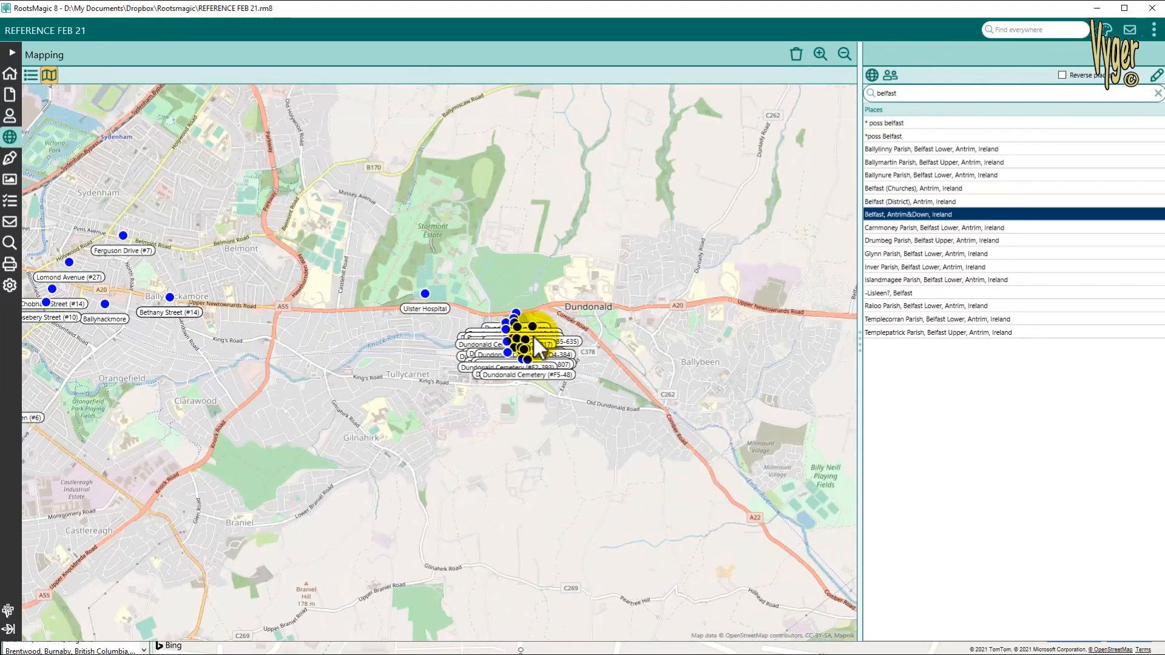
scroll(533, 335, up, 5)
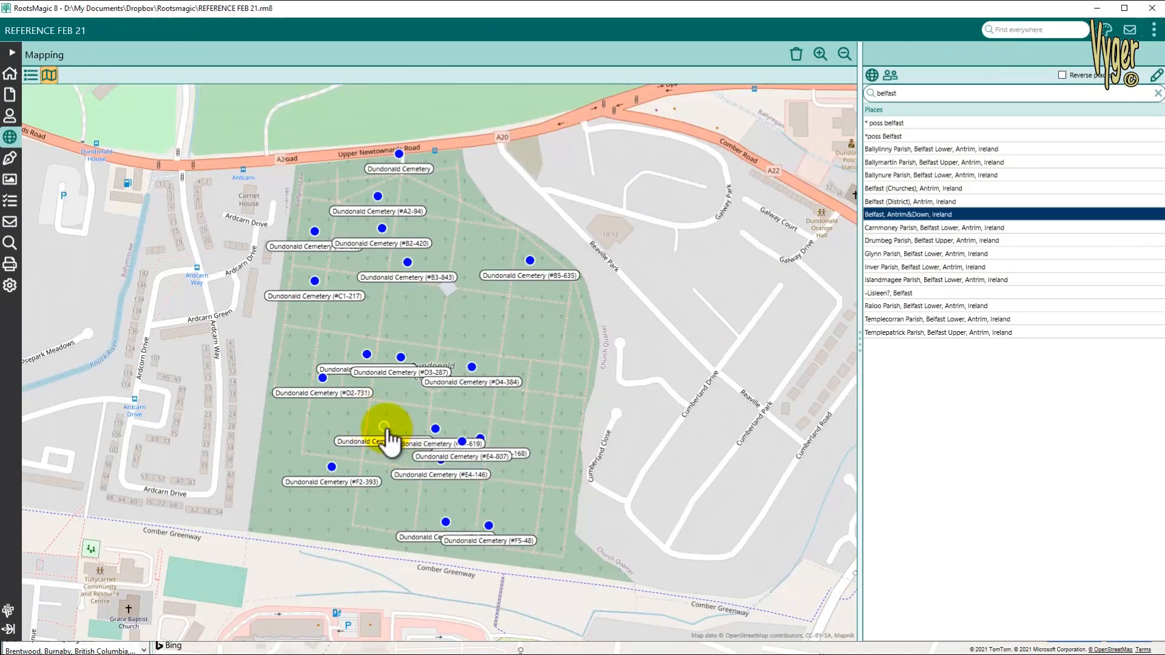
click(384, 426)
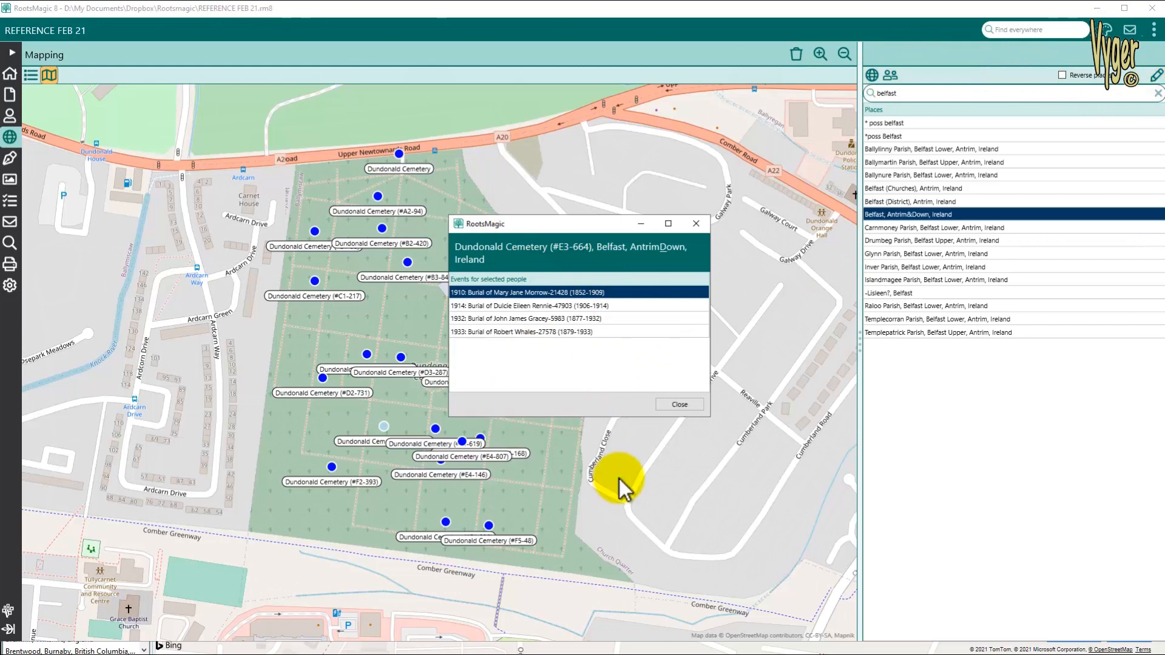
click(679, 408)
- Switch to RootsMagic 7 and look through the events of Dundonald Cemetery plot #E3-664 on its map
click(88, 653)
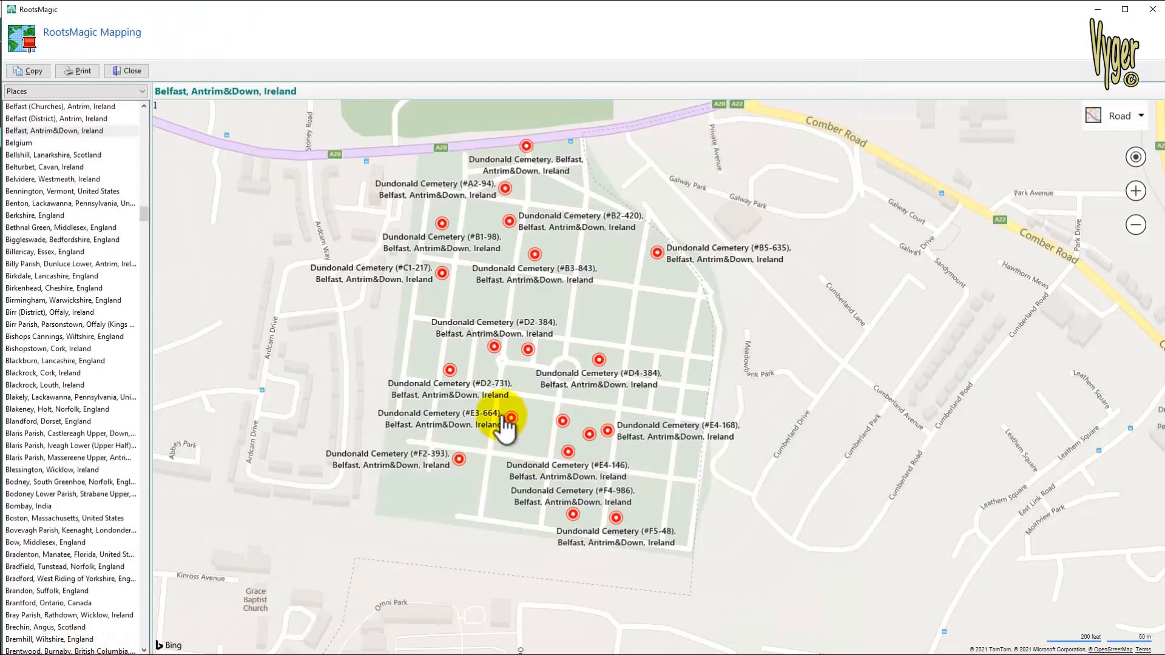
click(511, 419)
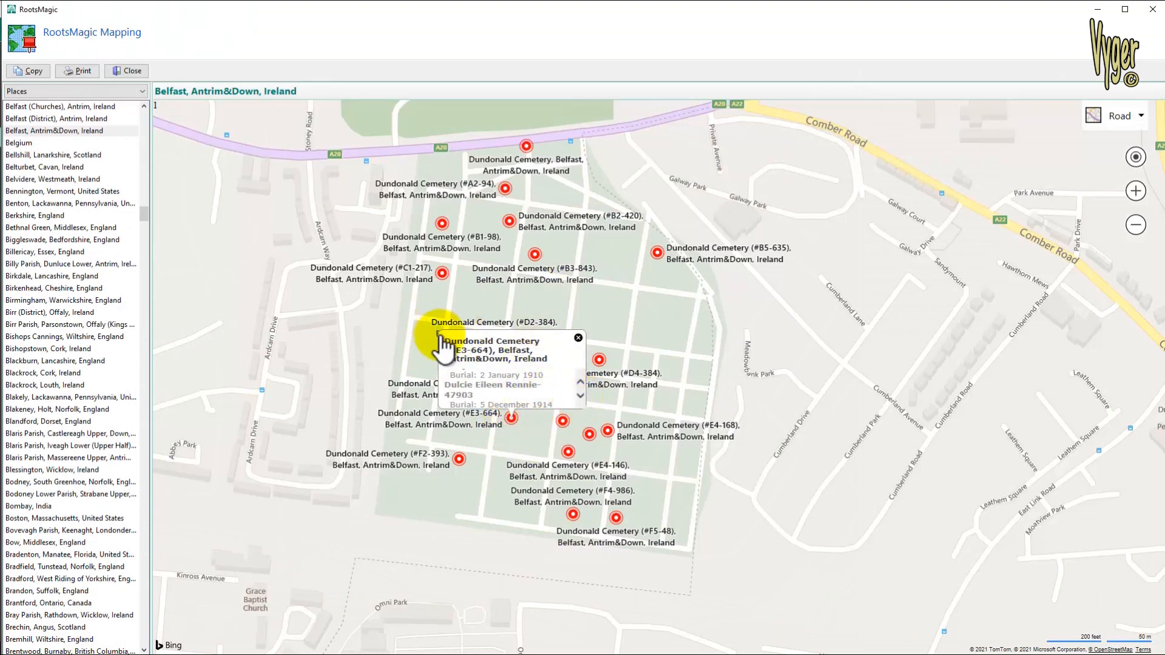
click(579, 395)
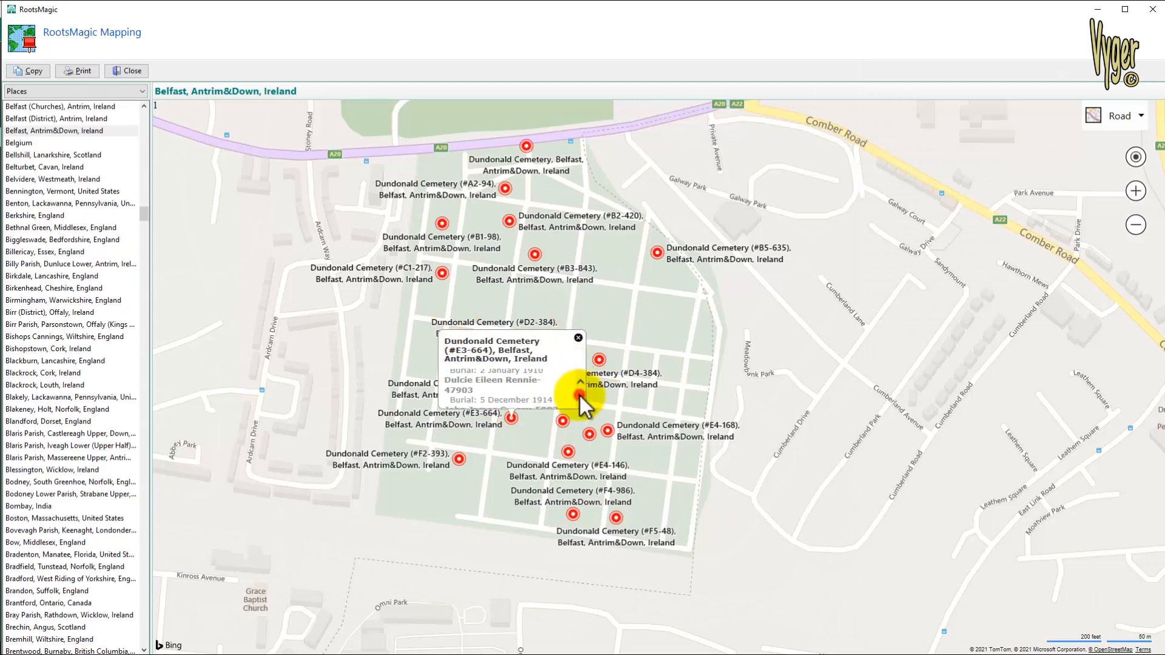
click(581, 383)
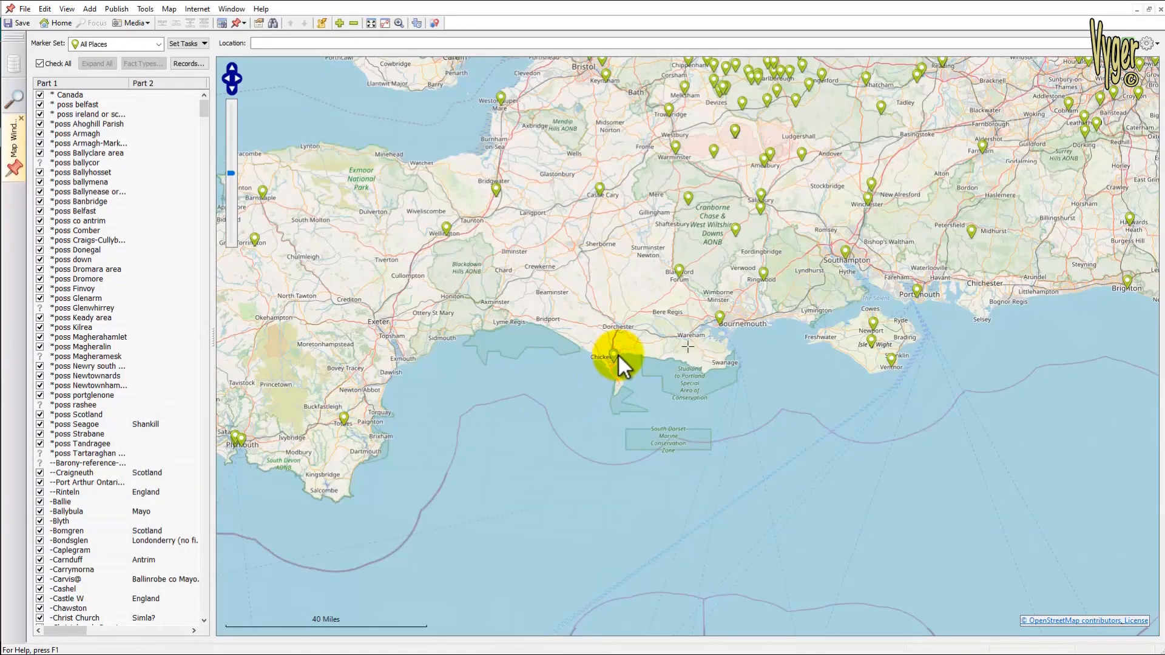
- View the events for Weymouth, Dorset, England on the Family Historian map, enlarge their window and open the 1968 birth
click(614, 354)
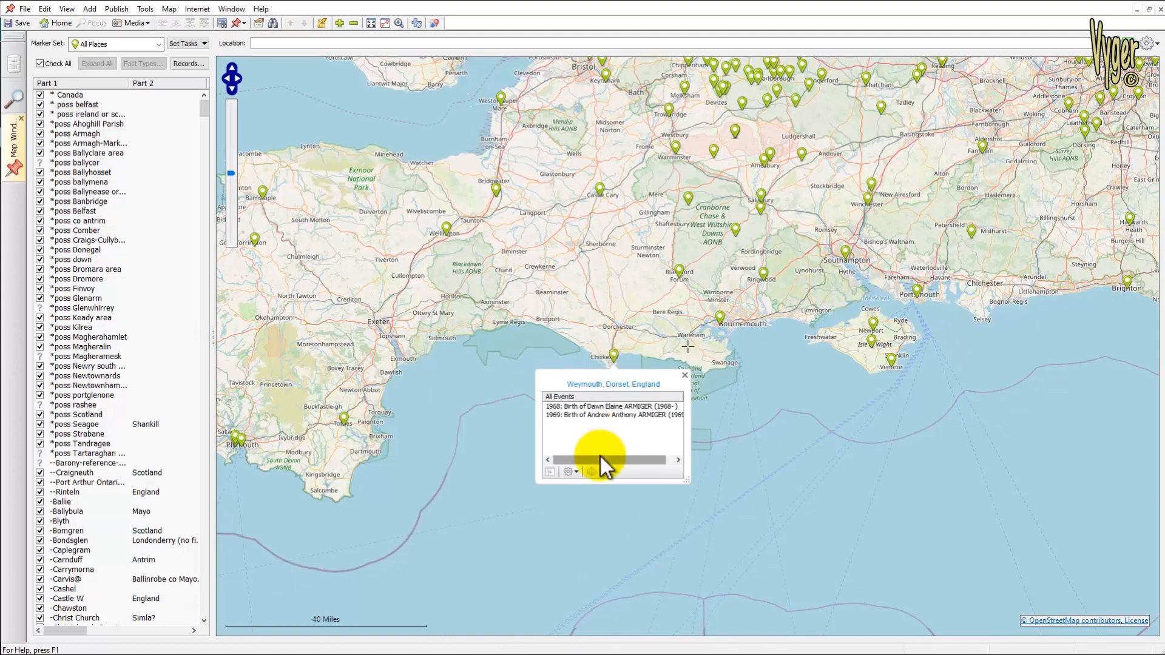
drag(683, 480, 709, 582)
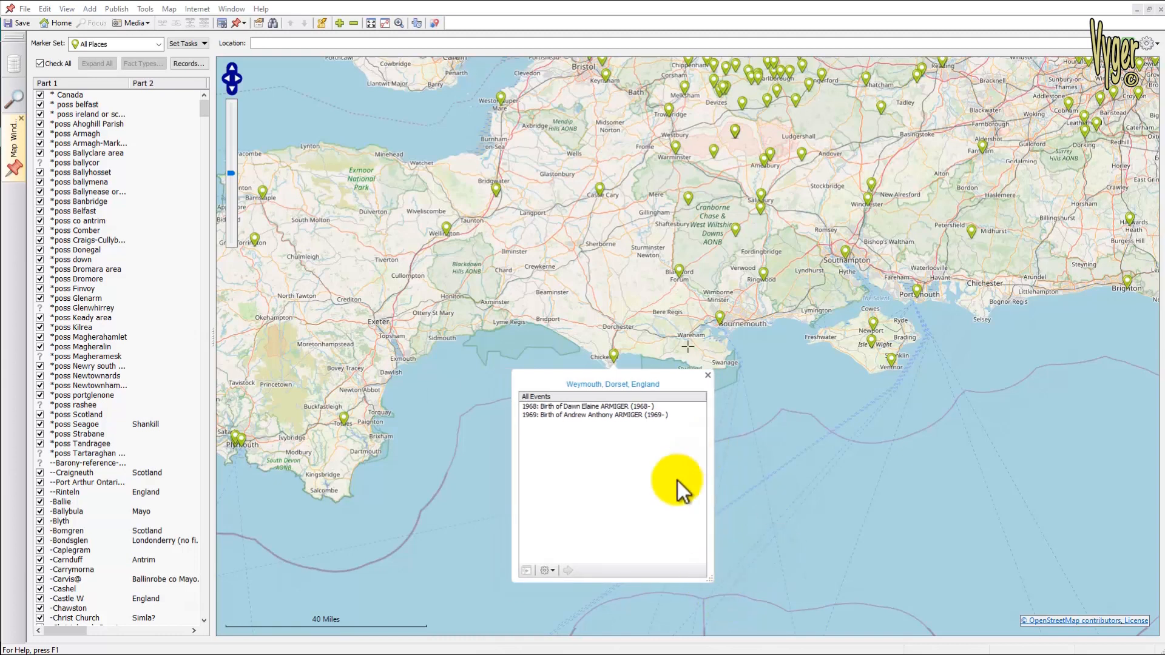
double_click(599, 406)
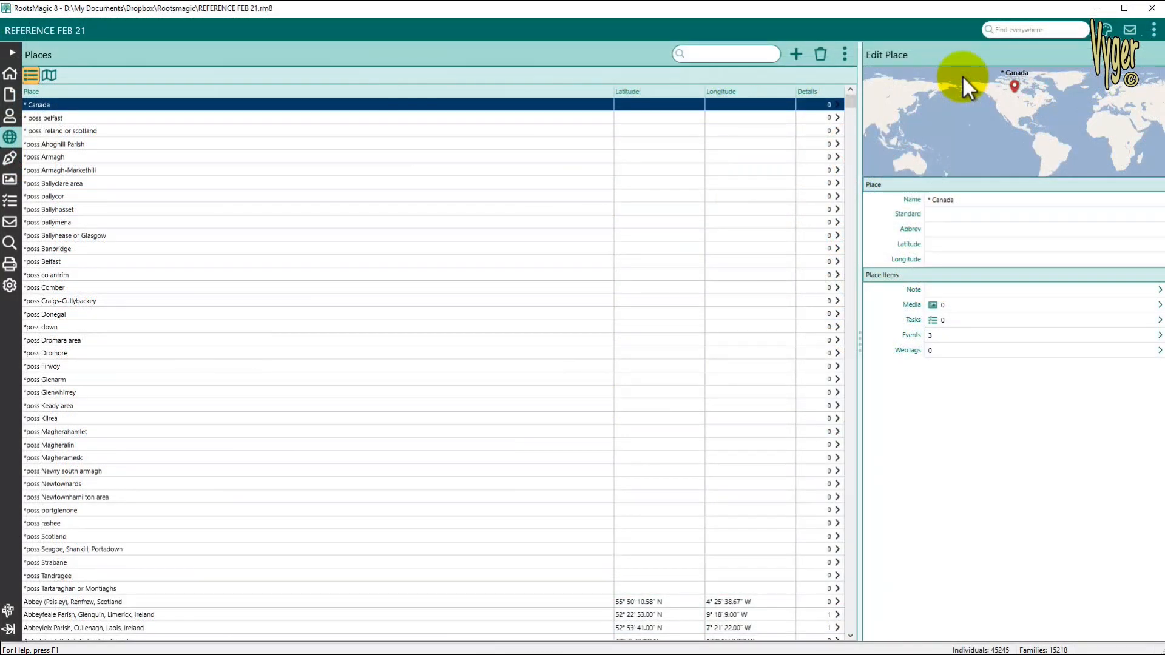
- Look through the RootsMagic 8 Places list and view the place details of Ballycor Parish, Antrim Upper, before returning to the list
scroll(522, 283, down, 20)
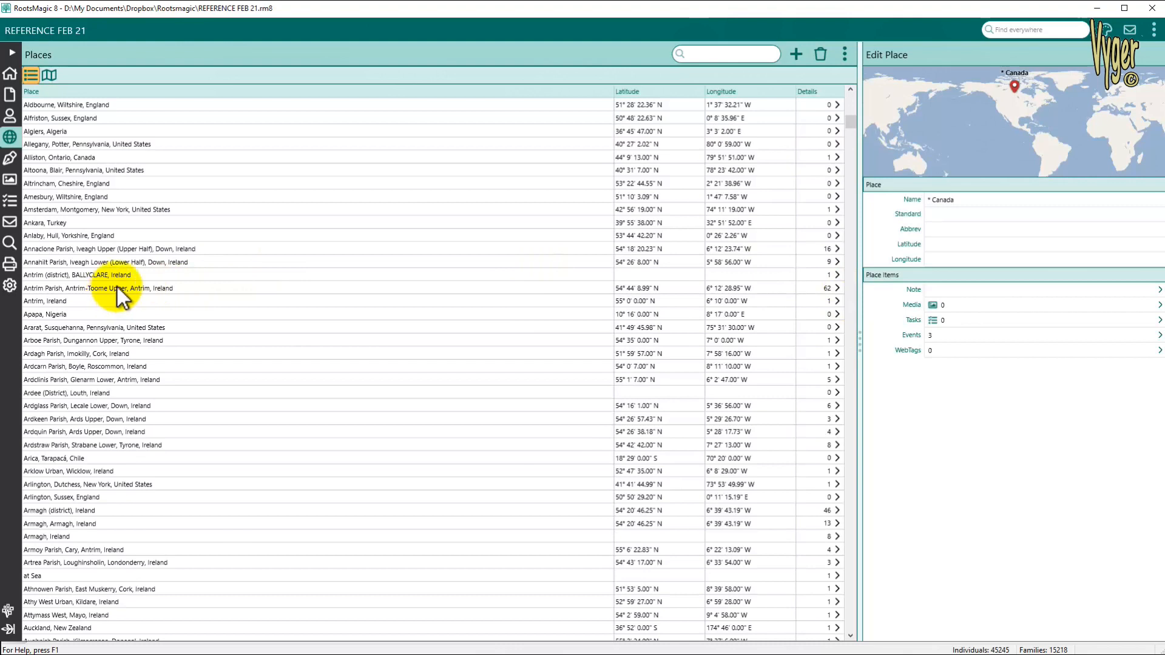
scroll(239, 301, down, 20)
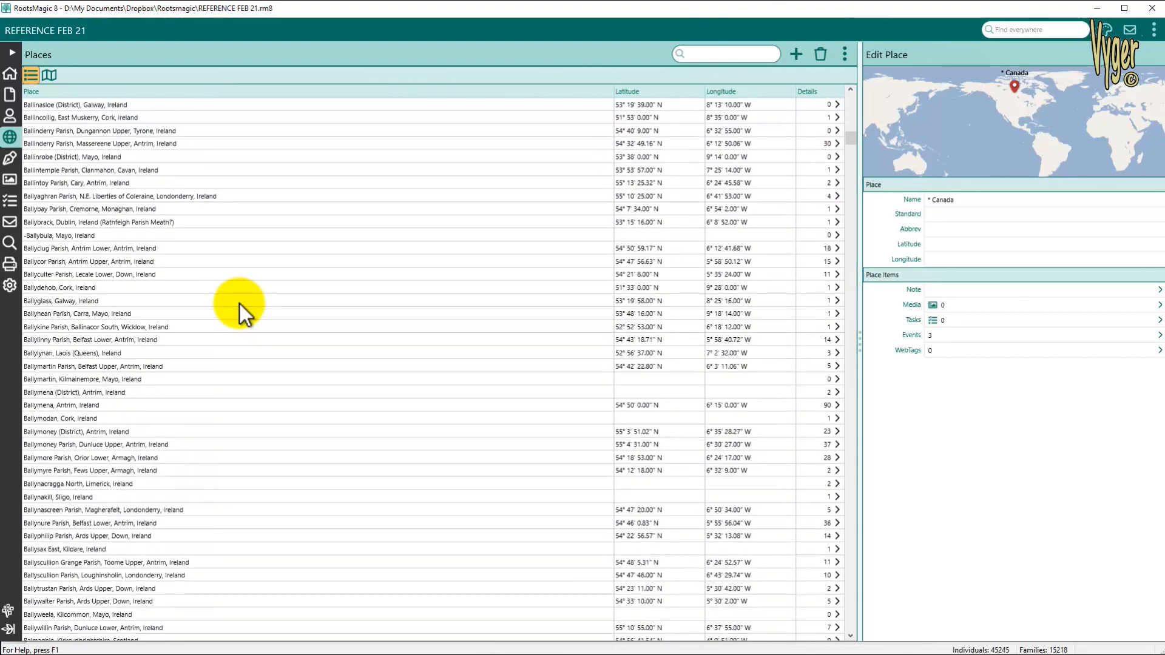
click(841, 261)
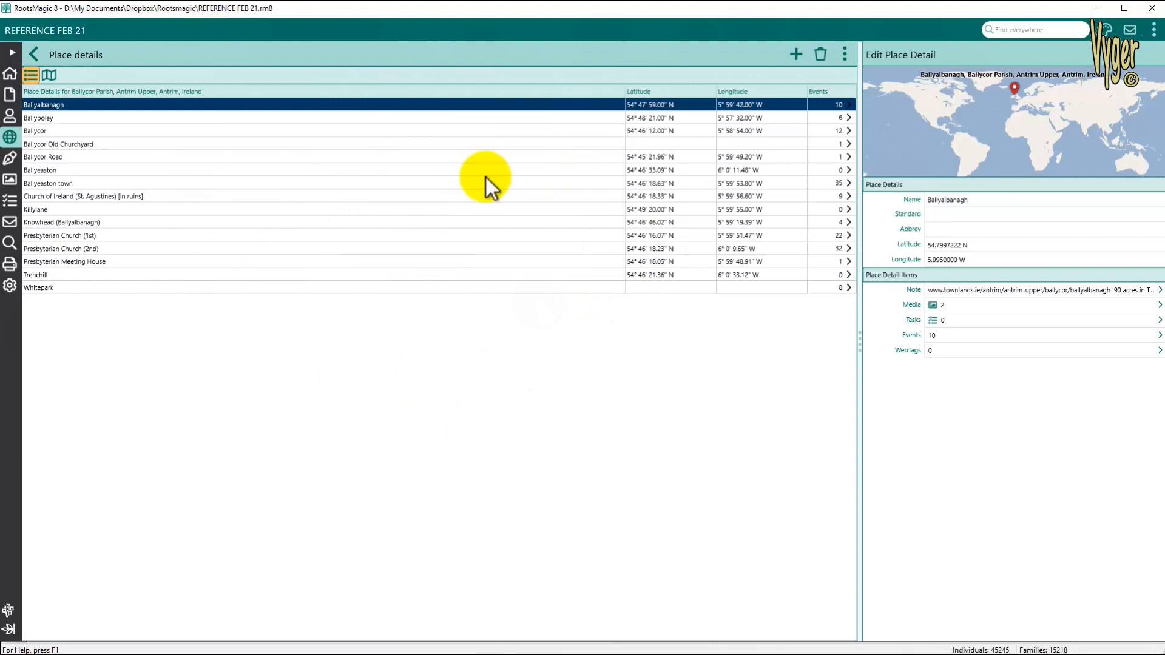
click(33, 52)
click(33, 52)
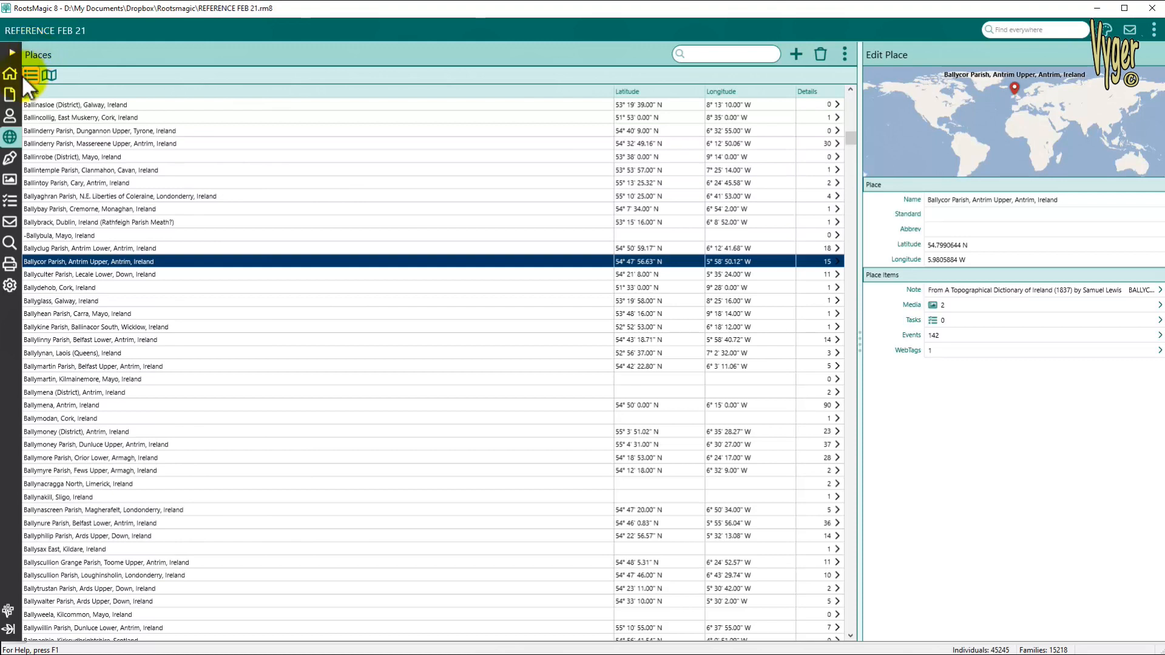
click(839, 261)
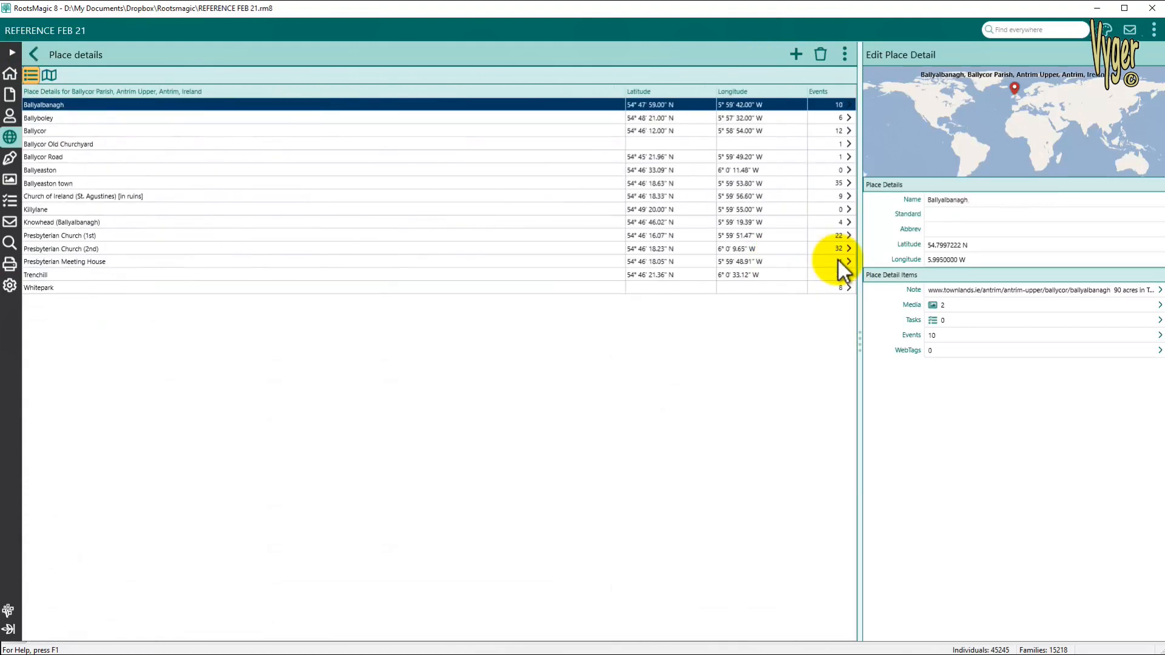
click(33, 53)
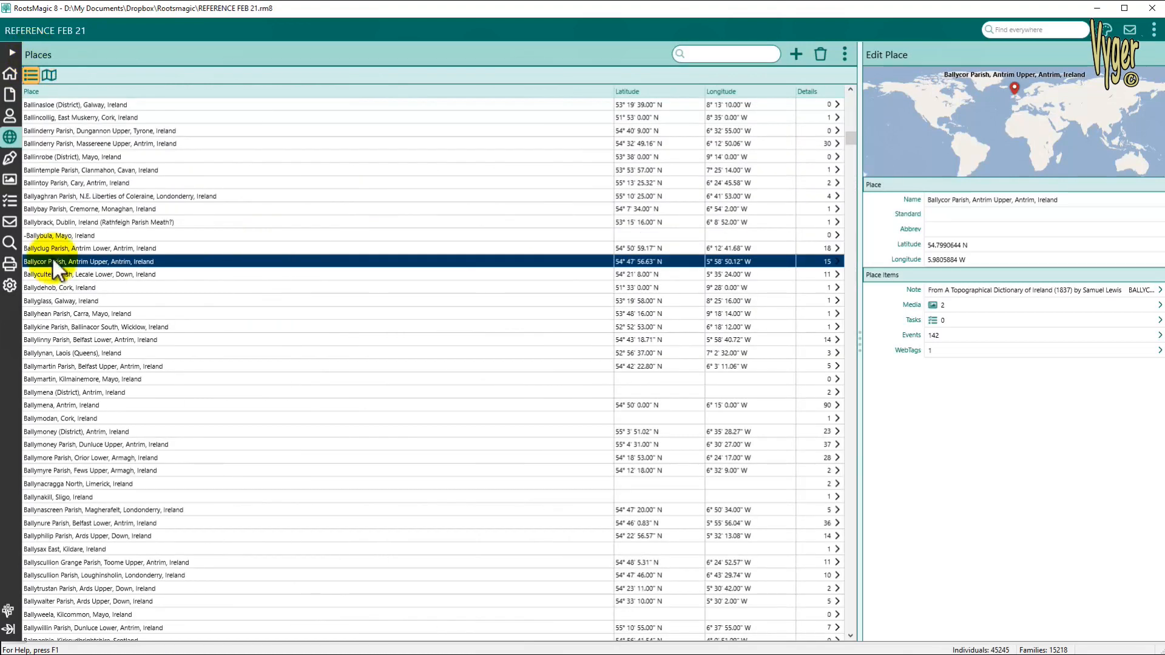
- Switch to Family Historian, move down through the individual records and expand the facts of a woman born before 1880
click(102, 654)
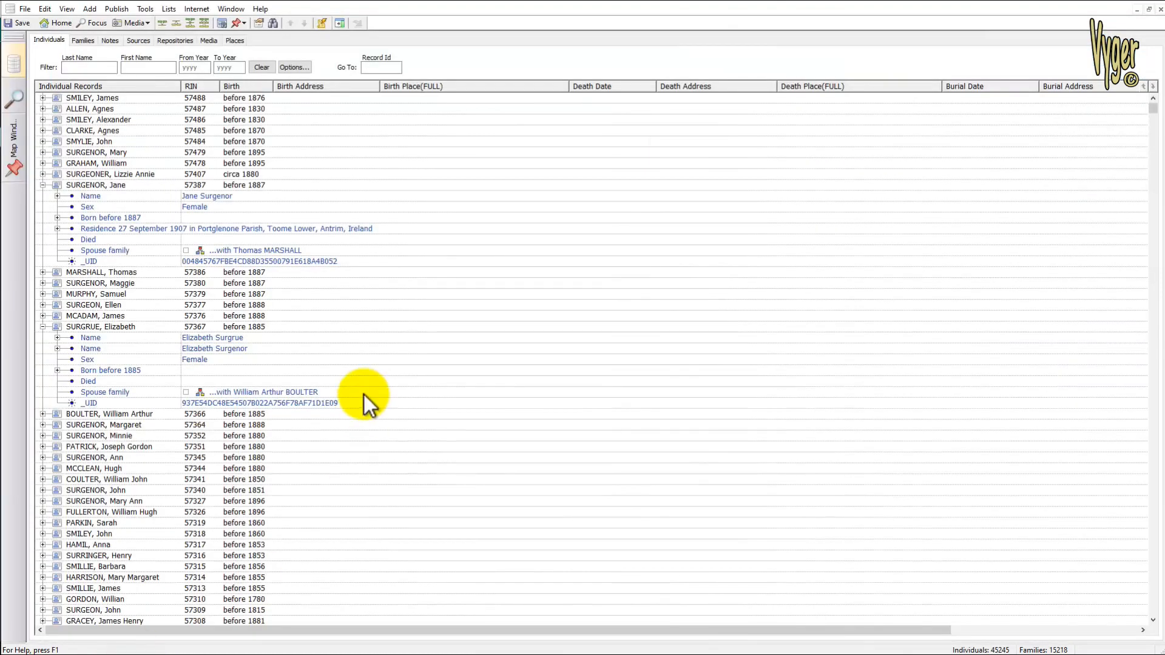
click(100, 175)
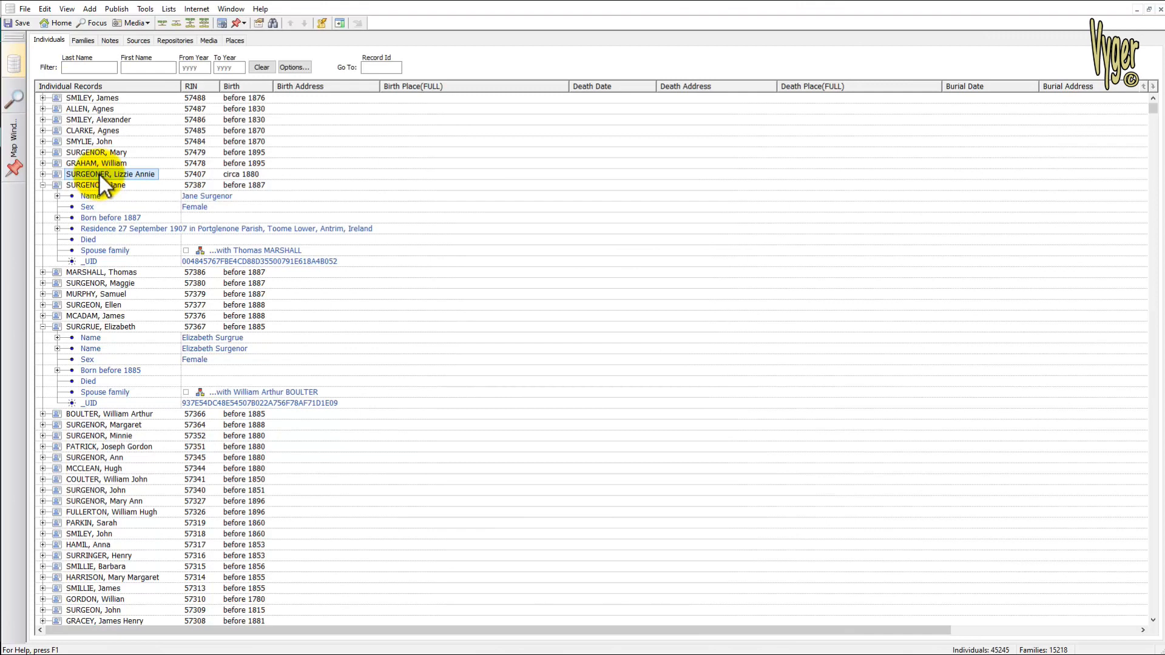
key(Down)
key(Down)
key(Down)
key(Down)
key(Down)
key(Down)
key(Down)
key(Down)
key(Down)
key(Down)
key(Down)
key(Down)
key(Down)
key(Down)
key(Down)
key(Down)
key(Down)
key(Down)
key(Down)
key(Down)
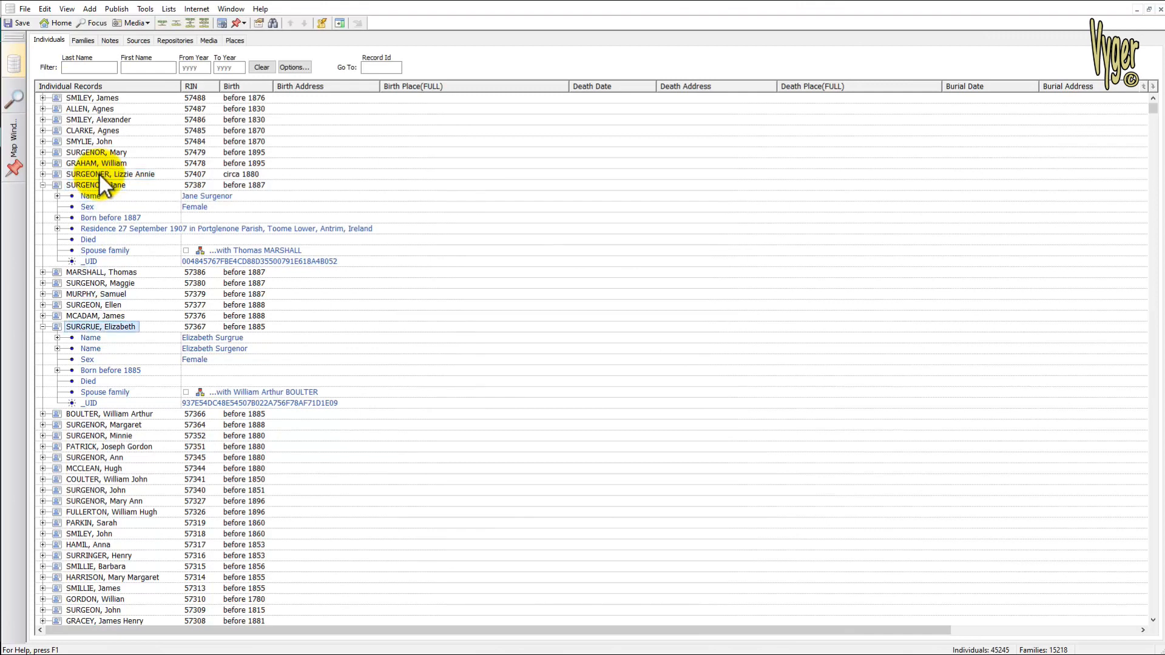
key(Right)
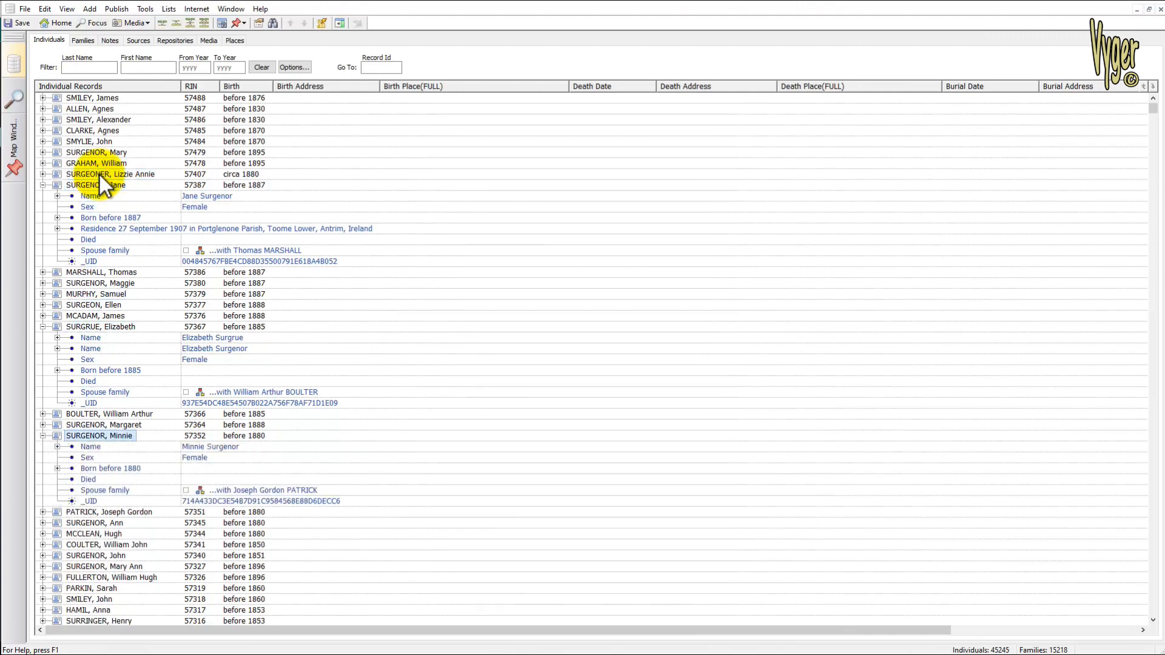
- Continue down the individual records past the next person and expand the facts of another woman born before 1880
key(Down)
key(Down)
key(Down)
key(Down)
key(Down)
key(Down)
key(Down)
key(Down)
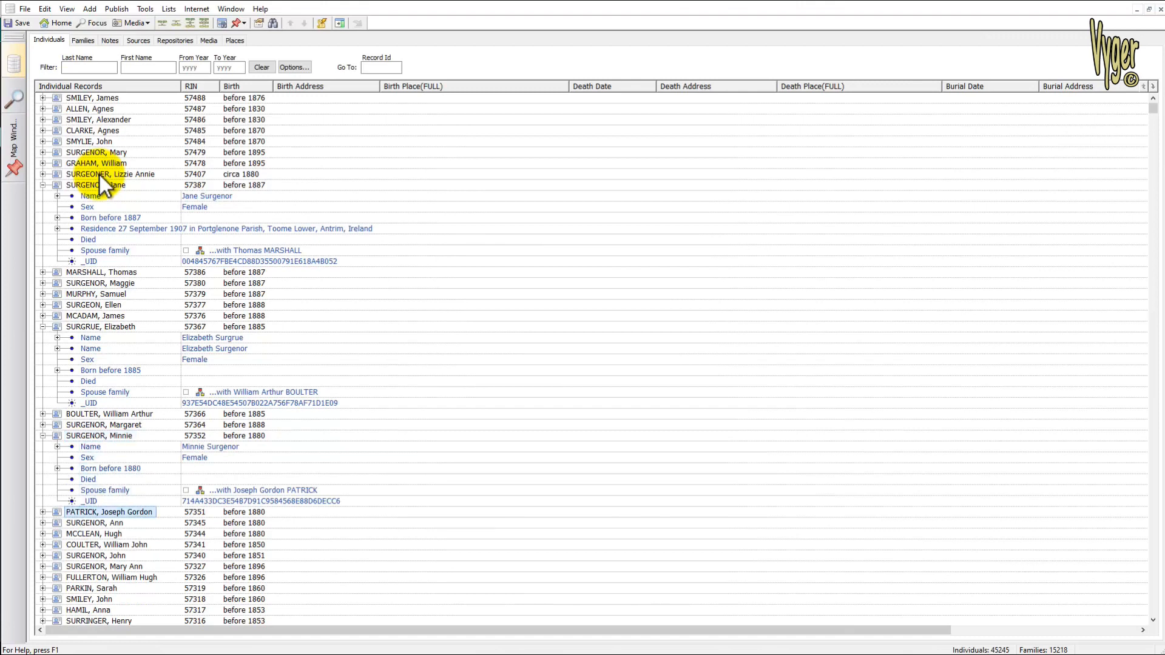
key(Right)
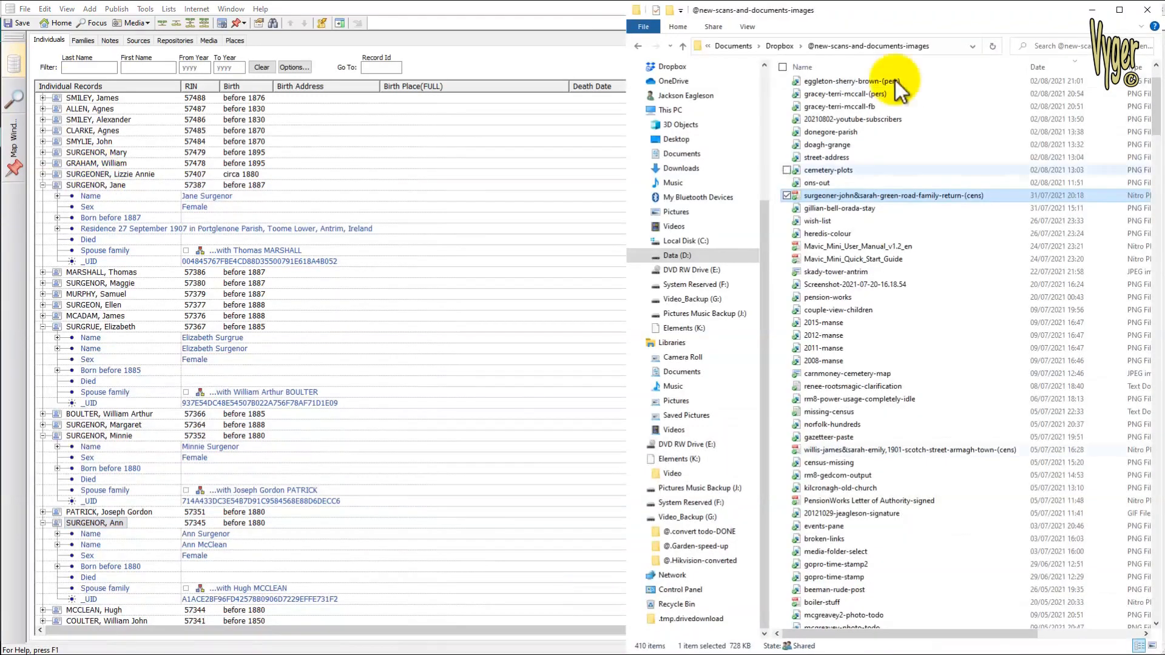
- Expand the Data (D:) drive and its Documents folder in File Explorer's folder tree, then minimize the window
click(645, 256)
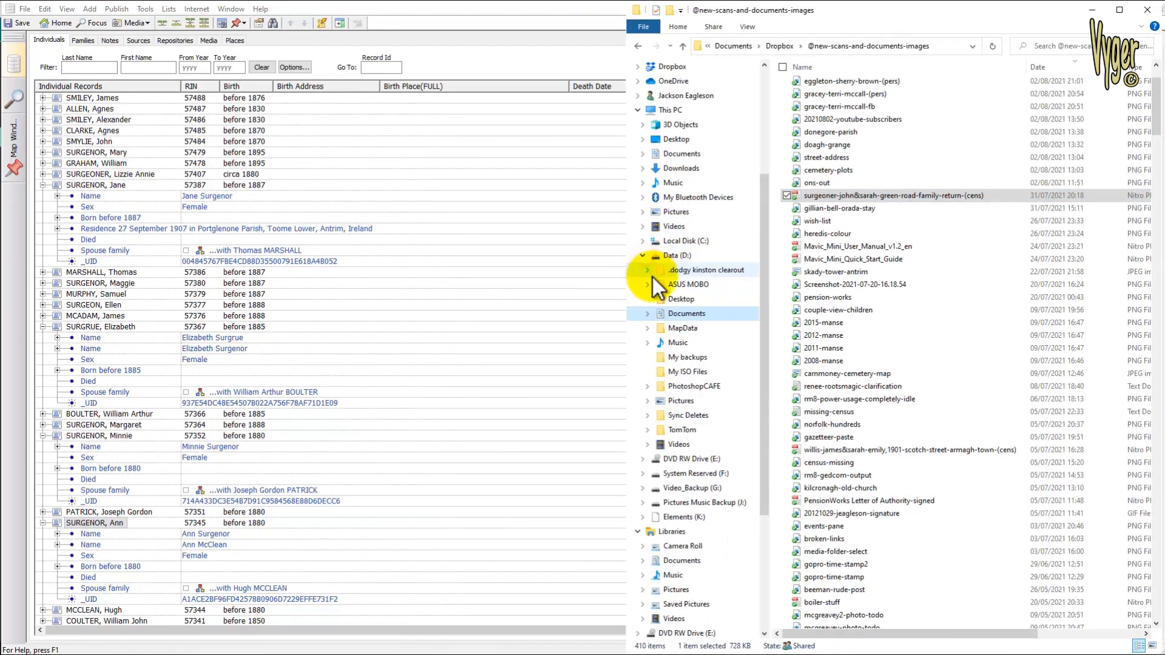
click(648, 314)
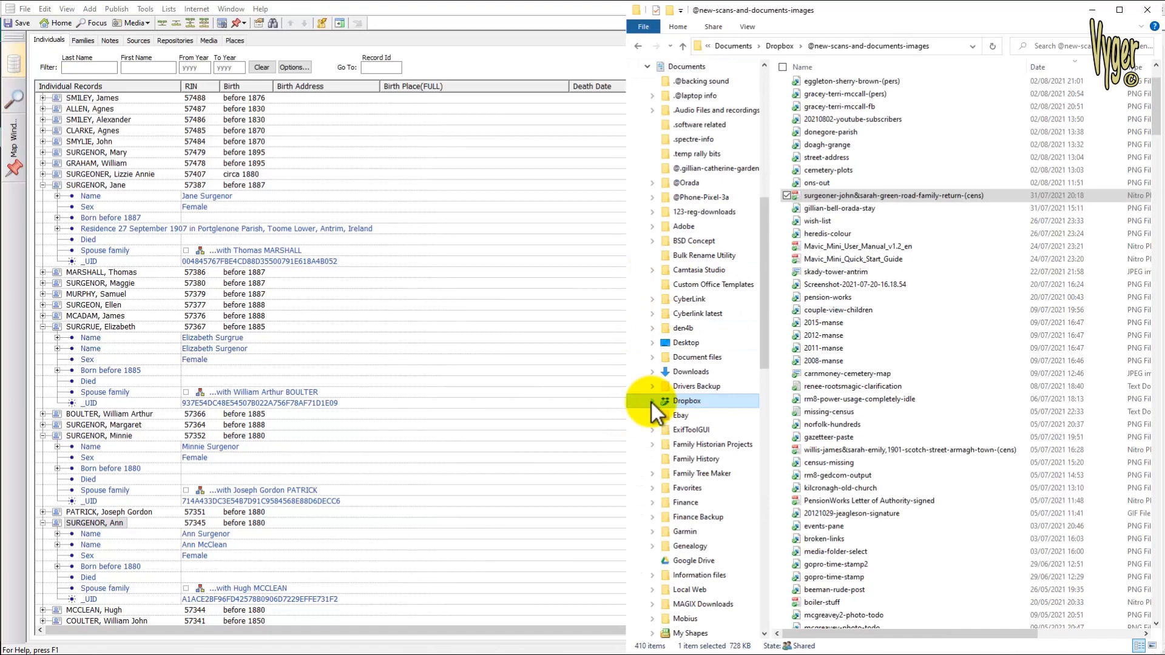
click(1092, 10)
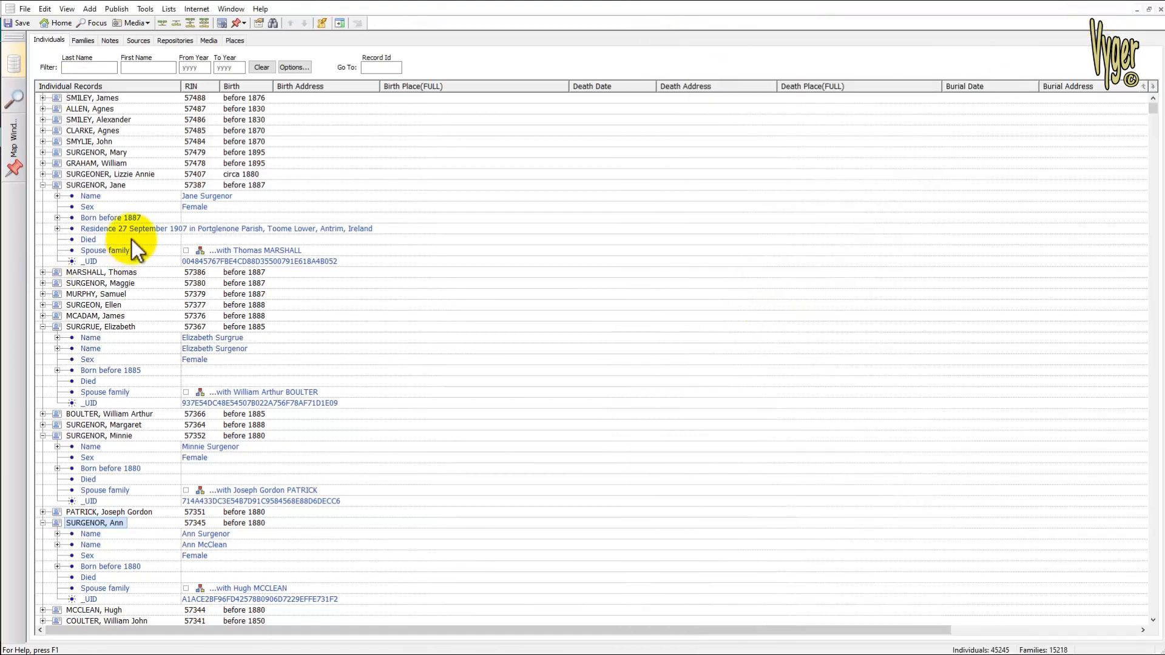
- Select the expanded record born before 1887, move down and back up through its facts, and return to RootsMagic 8
click(132, 188)
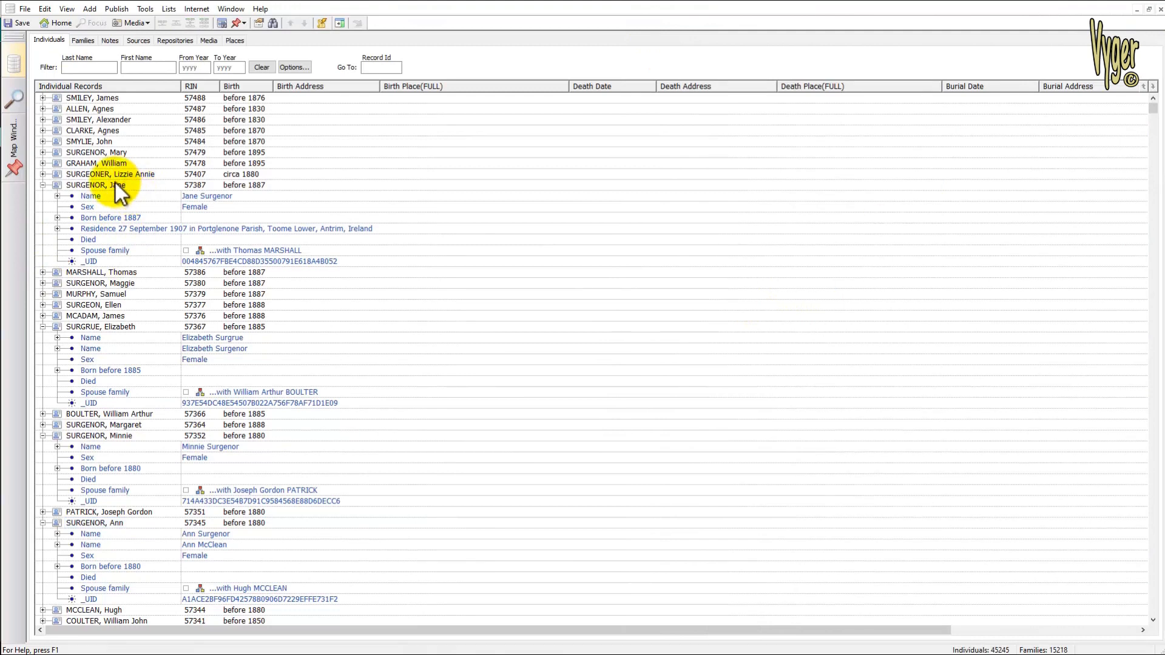
click(115, 184)
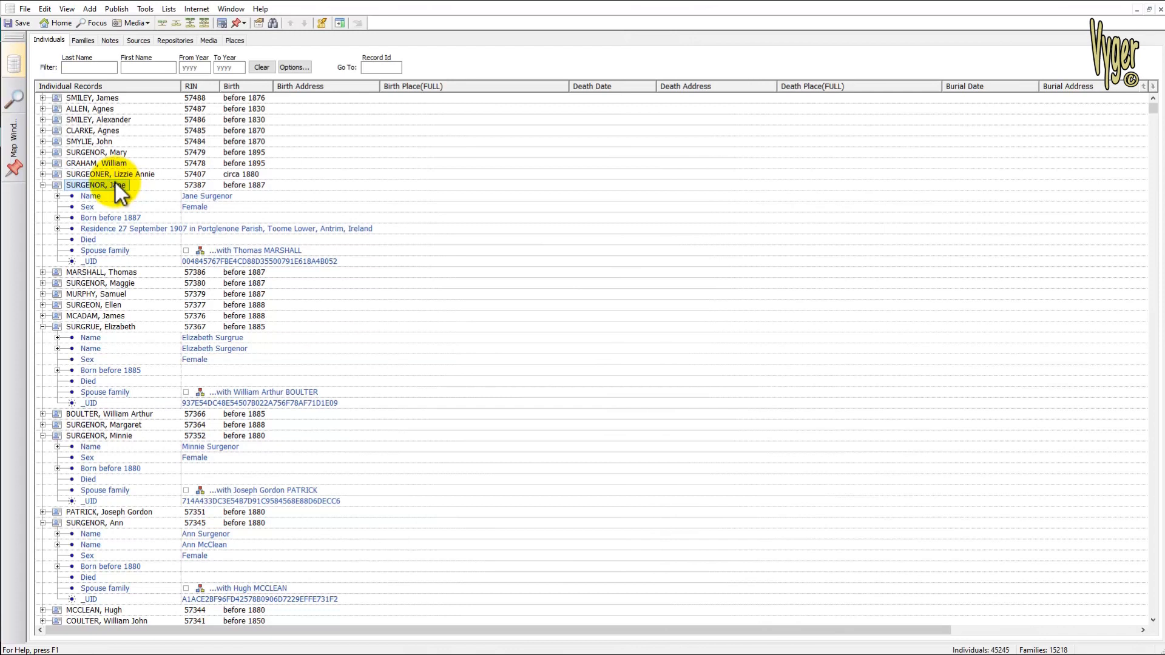
key(Down)
key(Down)
key(Down)
key(Down)
key(Down)
key(Up)
key(Up)
key(Up)
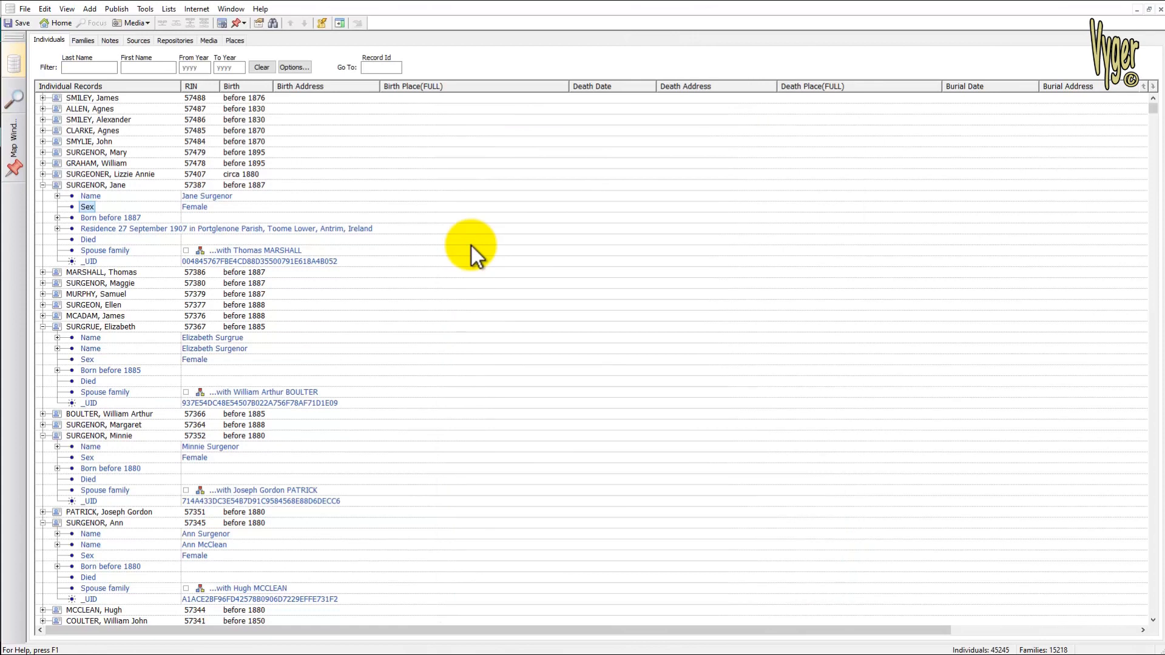
key(alt+Tab)
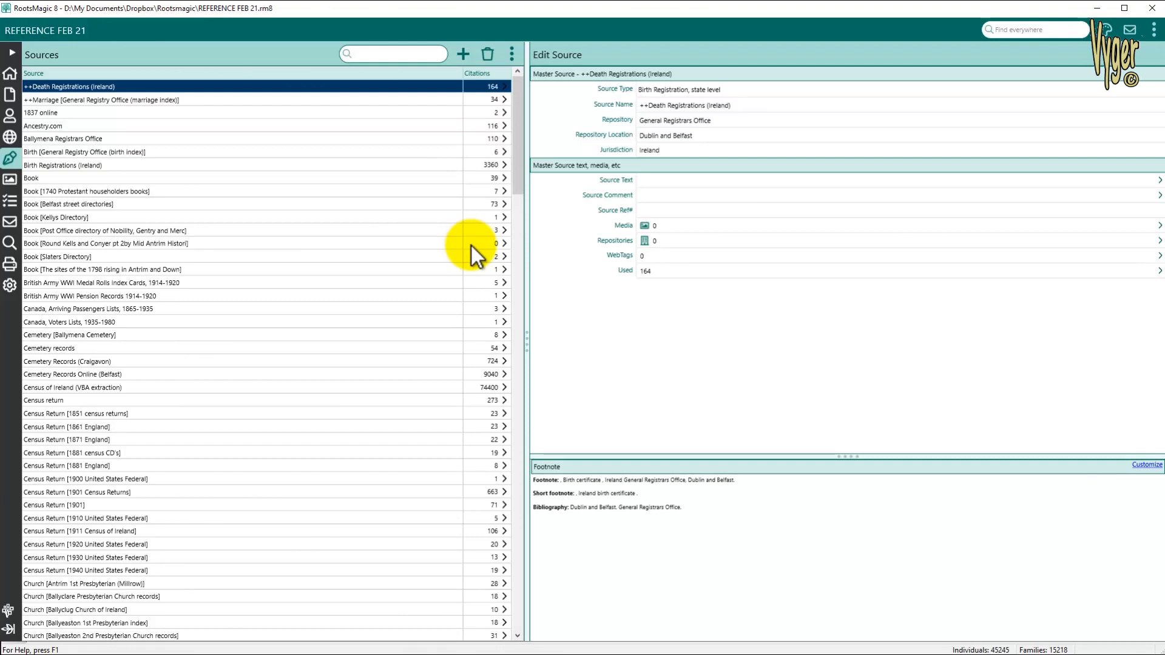
- Open the multimedia collection in RootsMagic 8 and highlight the file path of the first item, d45-ballyclare-council.jpg
click(10, 179)
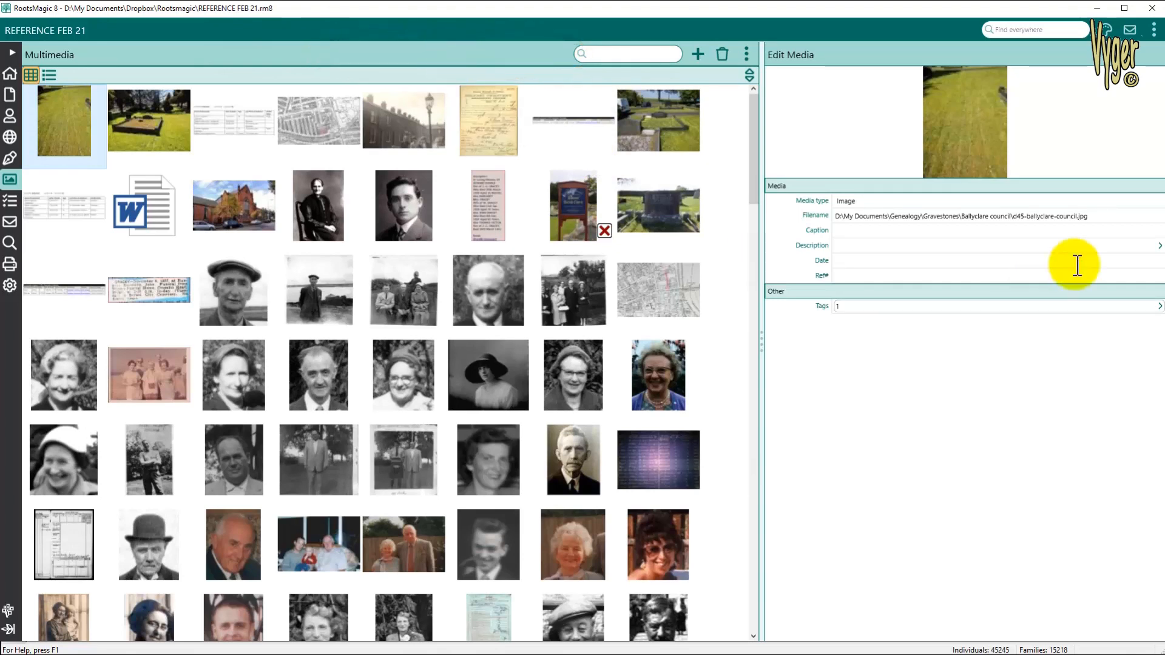
drag(1101, 217, 838, 219)
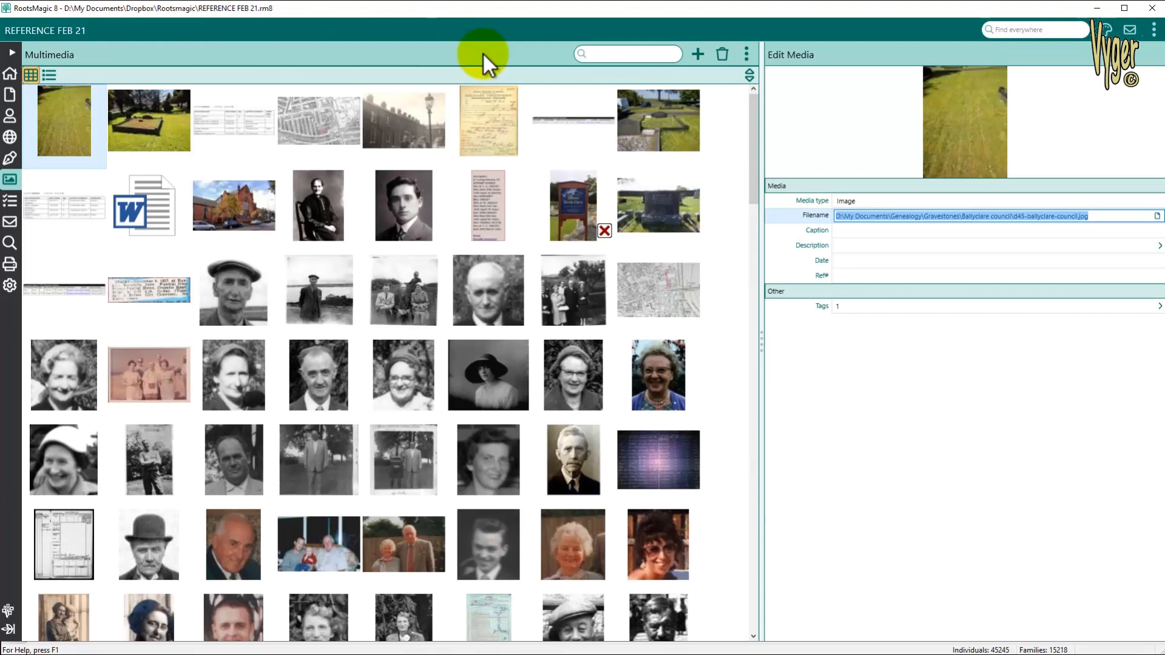
- Switch the media to list view, look down the list and back, and open the media options
click(48, 74)
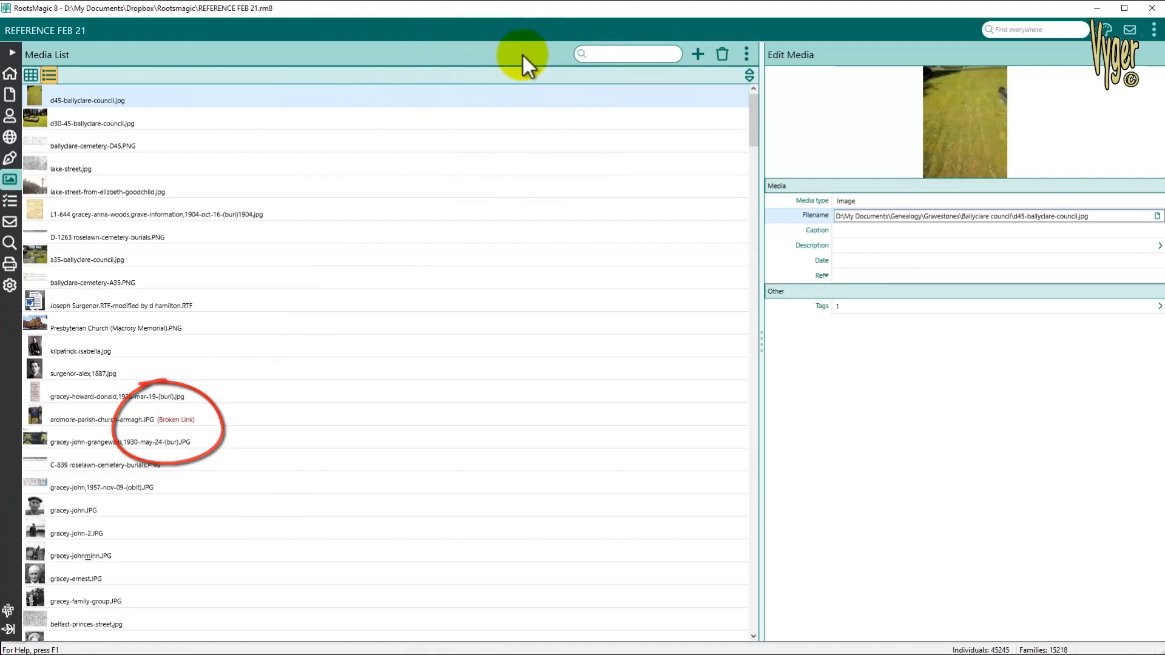
scroll(569, 242, down, 10)
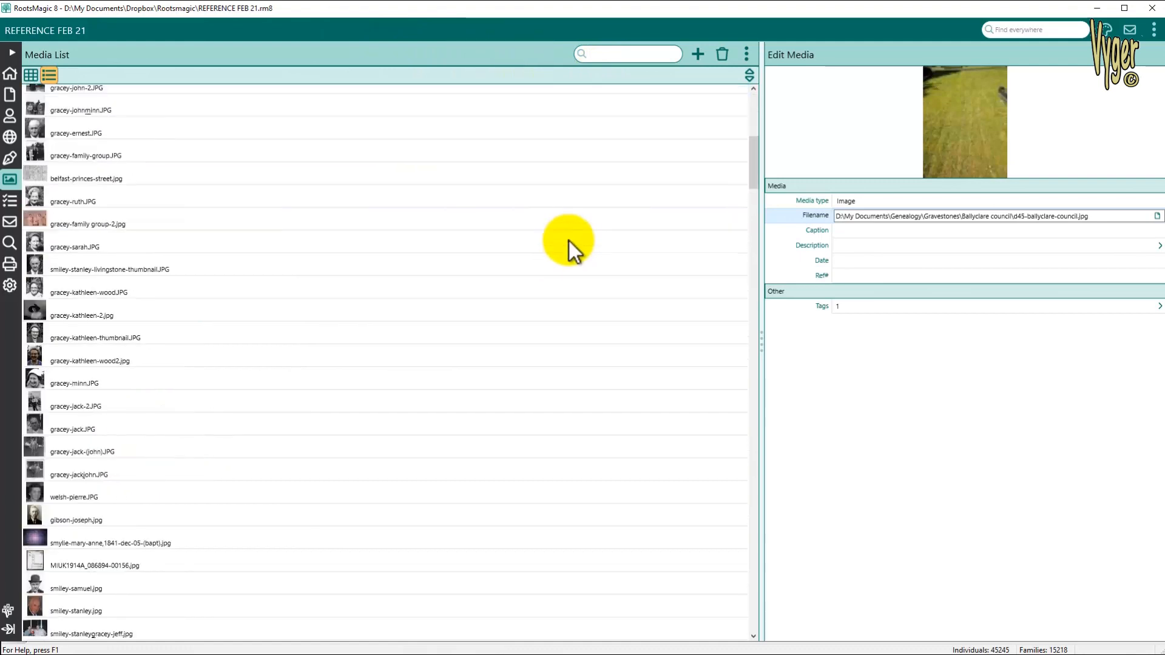
scroll(570, 242, up, 10)
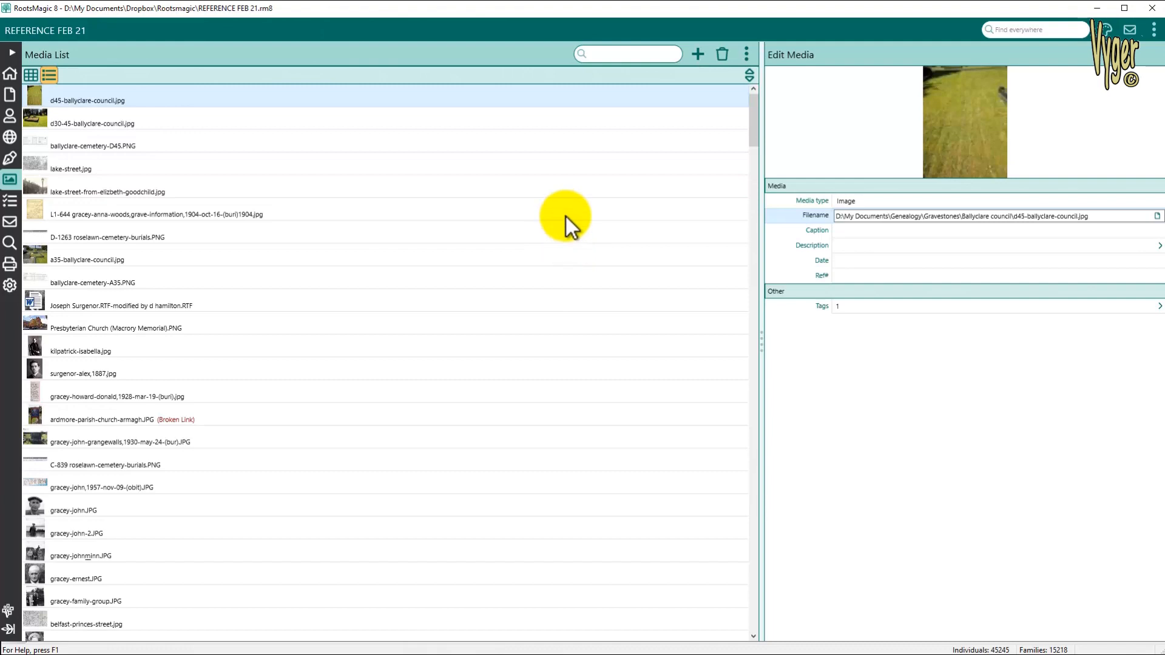
click(750, 54)
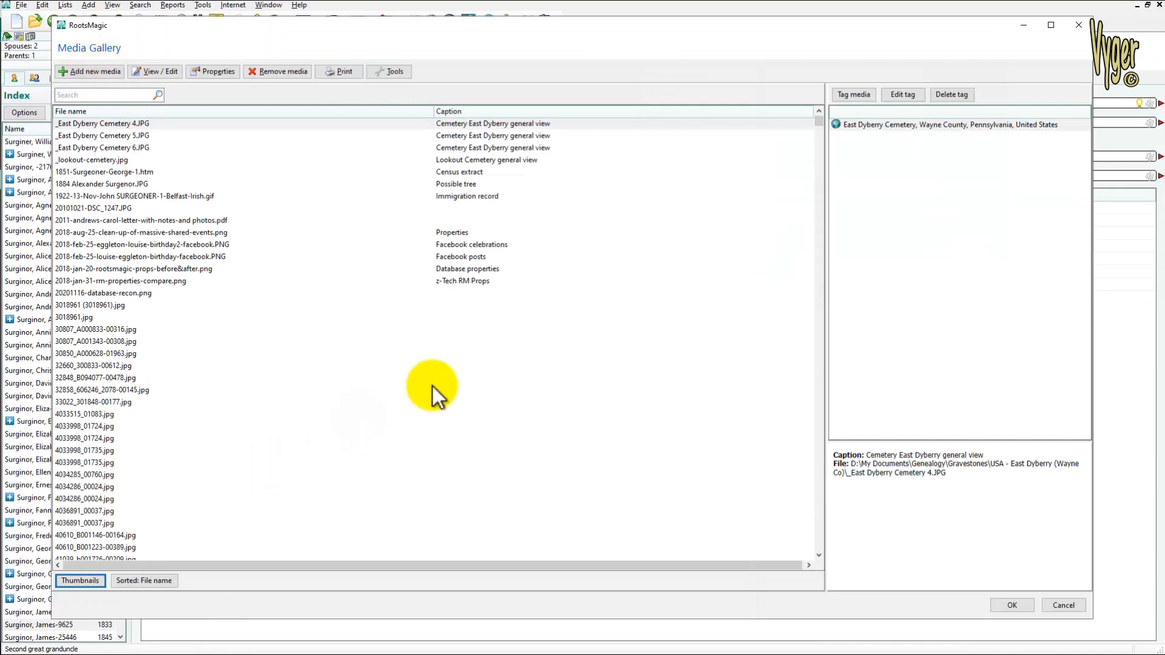
- Select _East Dyberry Cemetery 4.JPG in RootsMagic 7's Media Gallery and switch to Family Historian
click(138, 123)
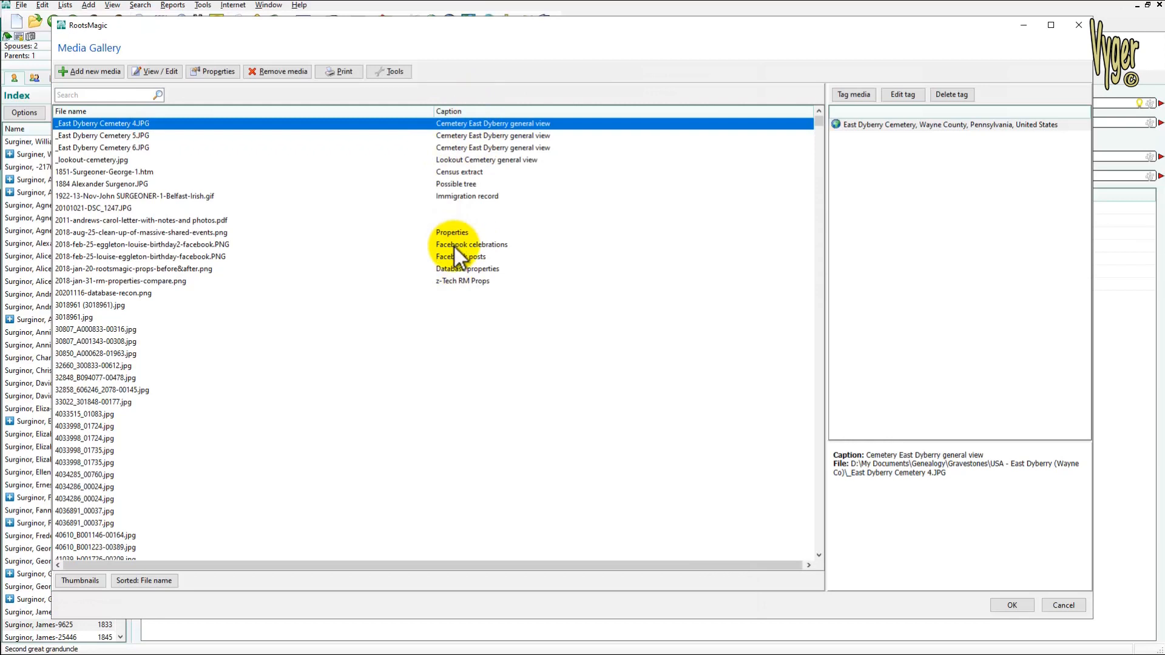
key(alt+Tab)
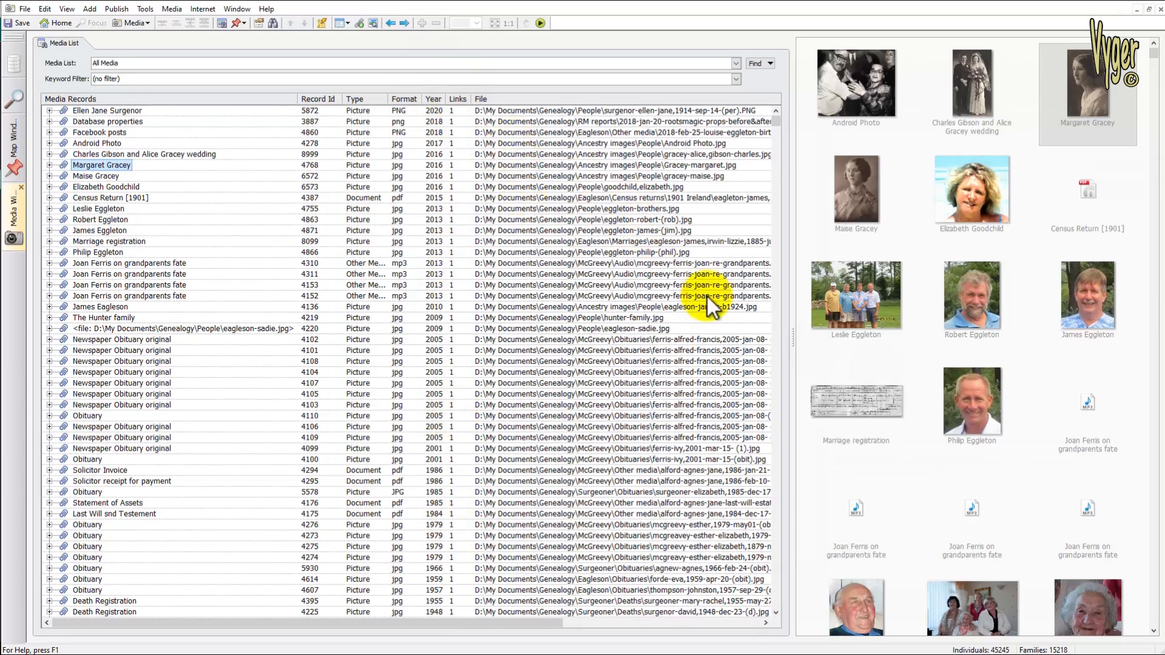
- Restrict the media list to New/Unlinked Media and set it back to All Media
click(771, 62)
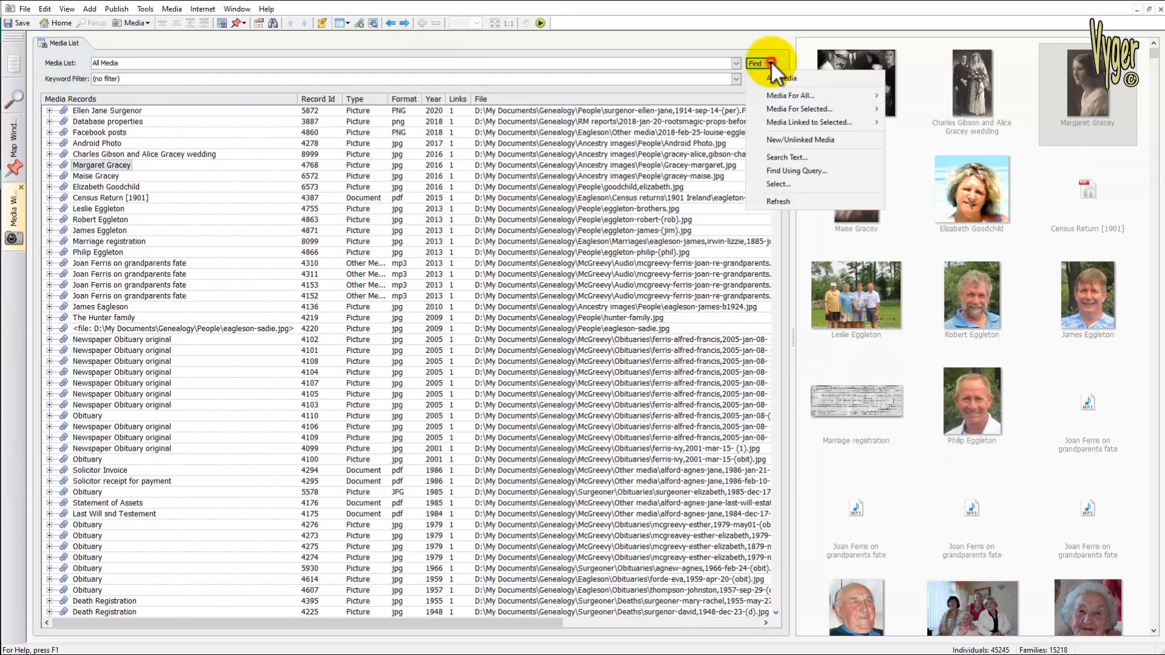
click(191, 63)
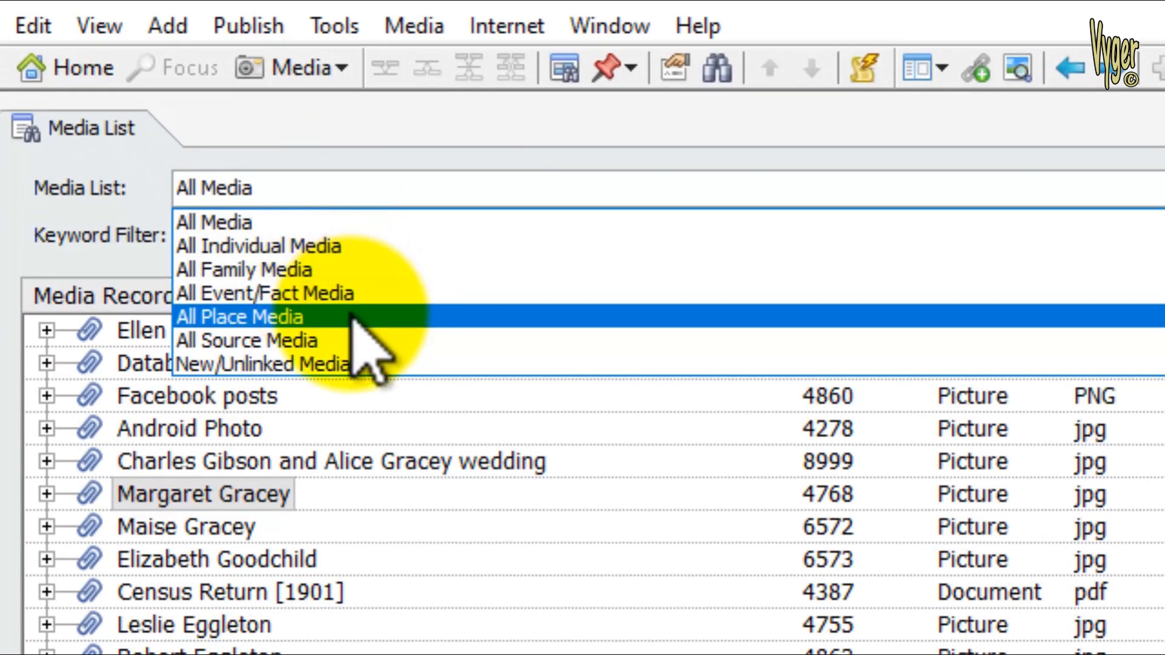
click(355, 364)
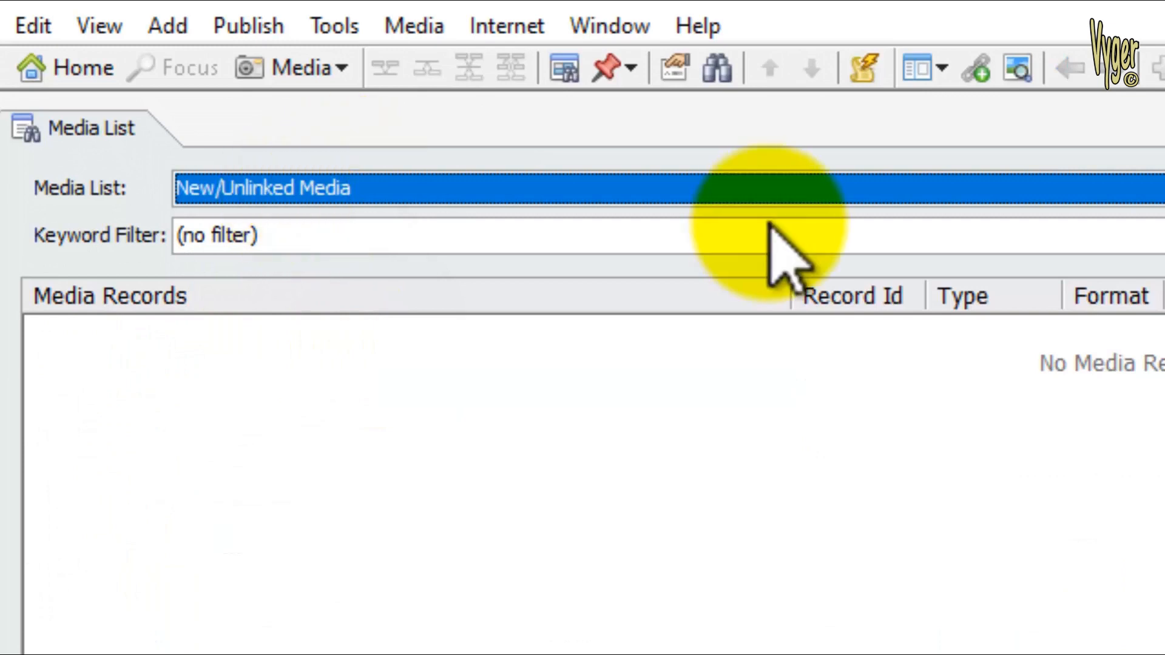
key(alt+Down)
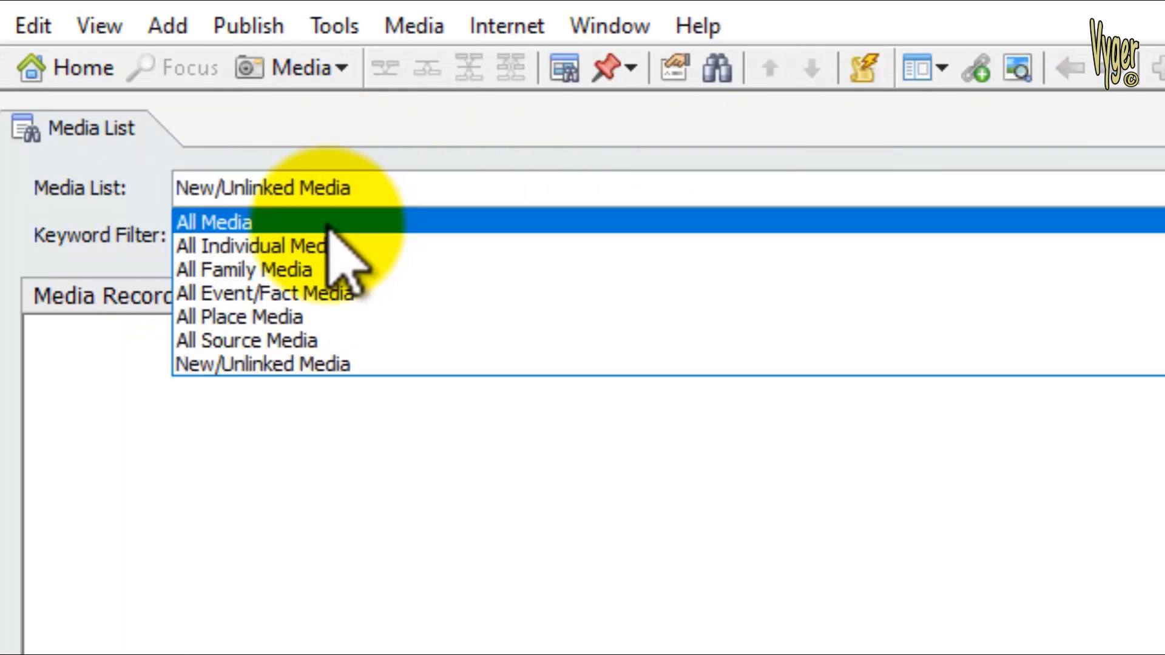
click(276, 221)
- Try a keyword filter on the media list, and sort its records by title, Record Id, Type, File and Links
click(268, 227)
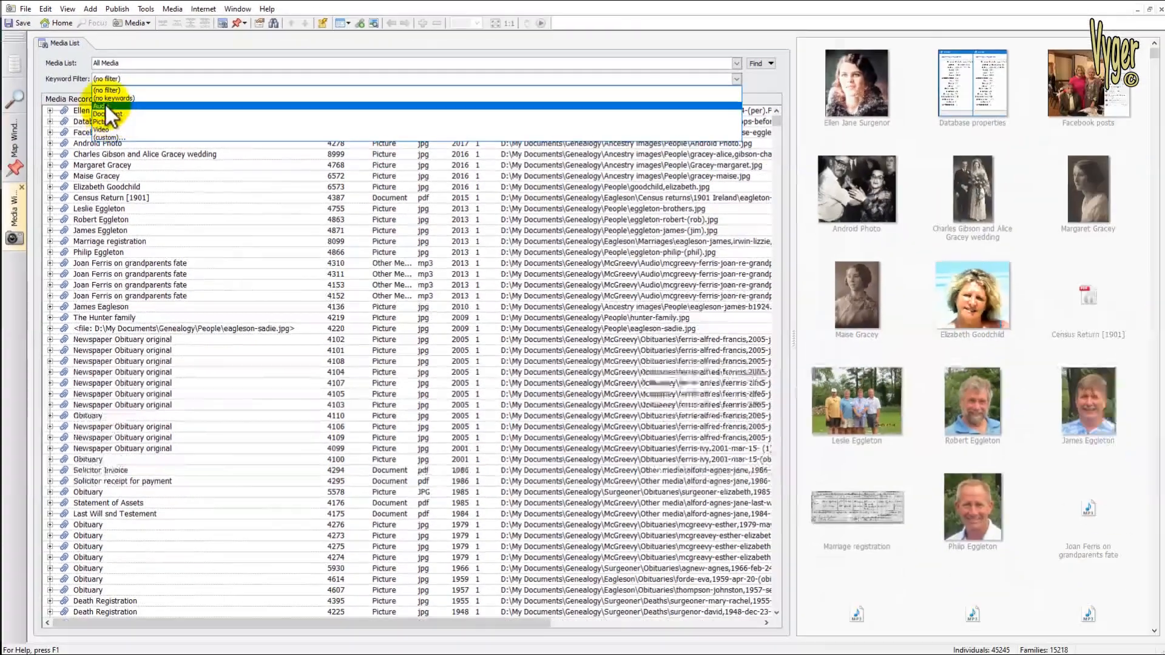
click(106, 107)
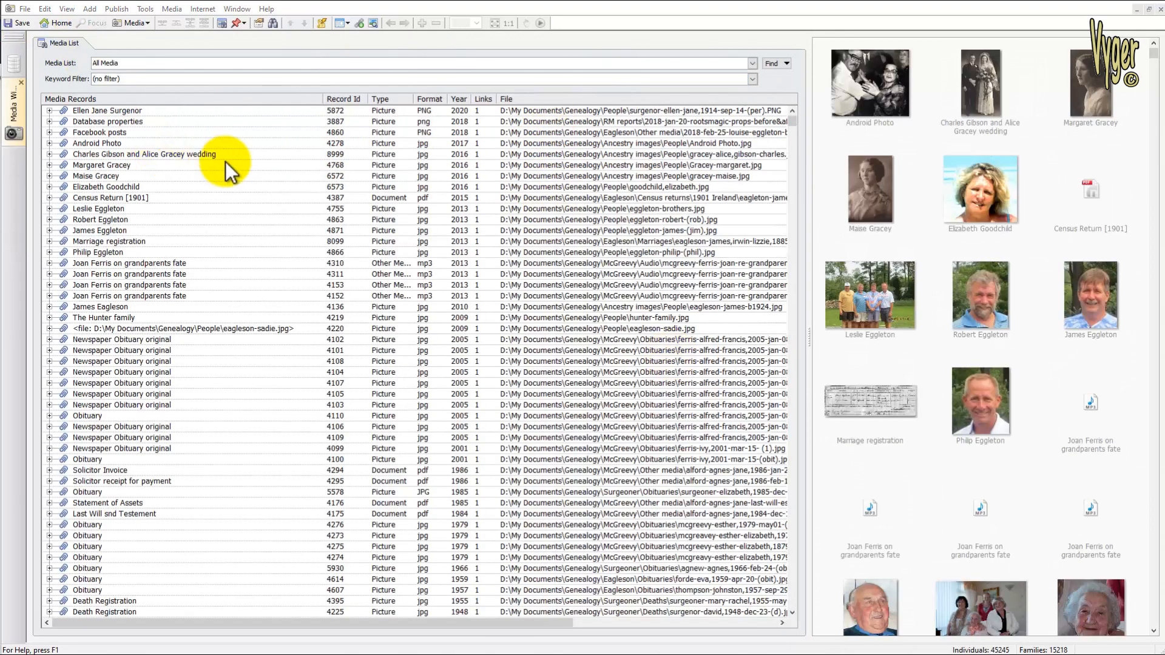
click(196, 101)
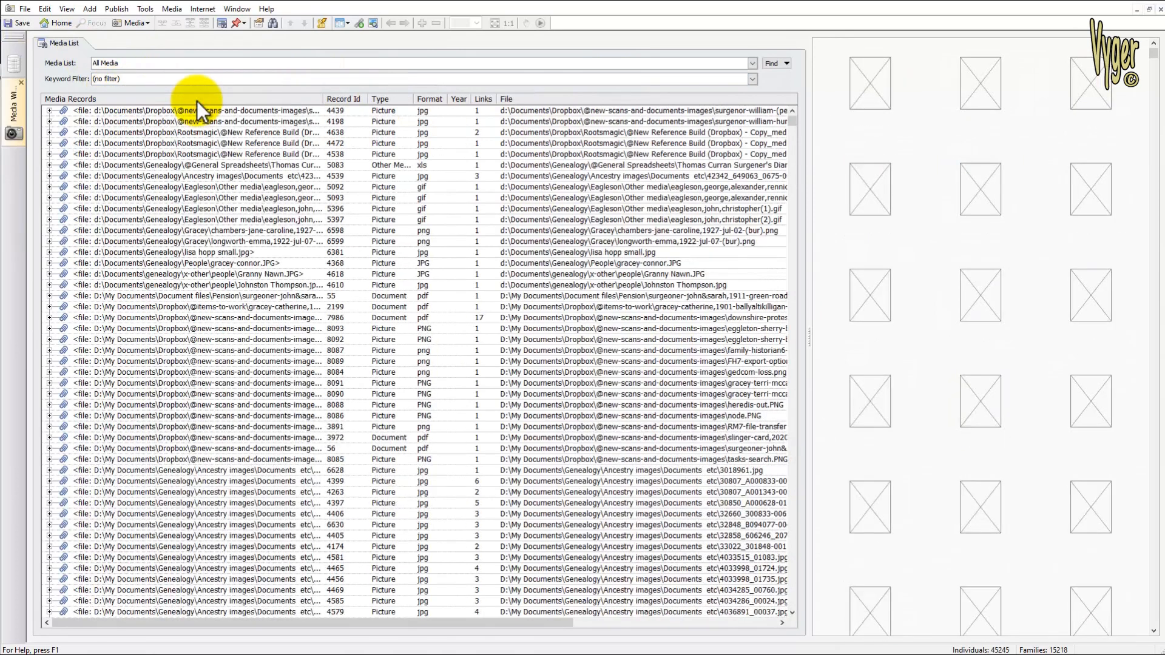
click(344, 99)
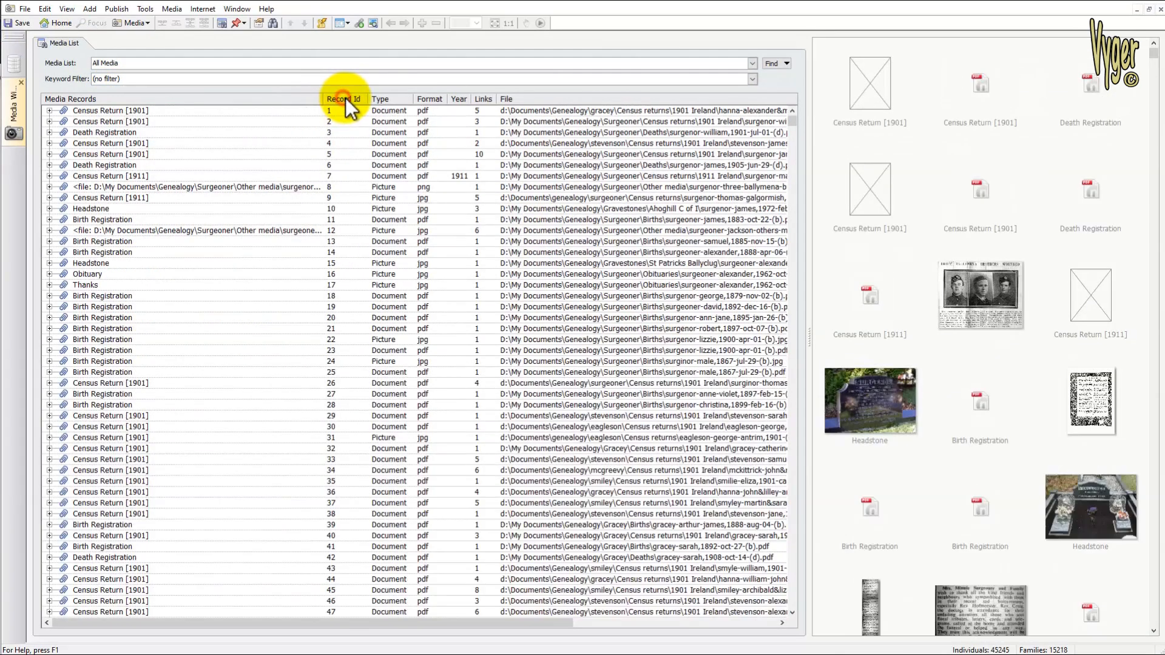
click(403, 100)
click(549, 100)
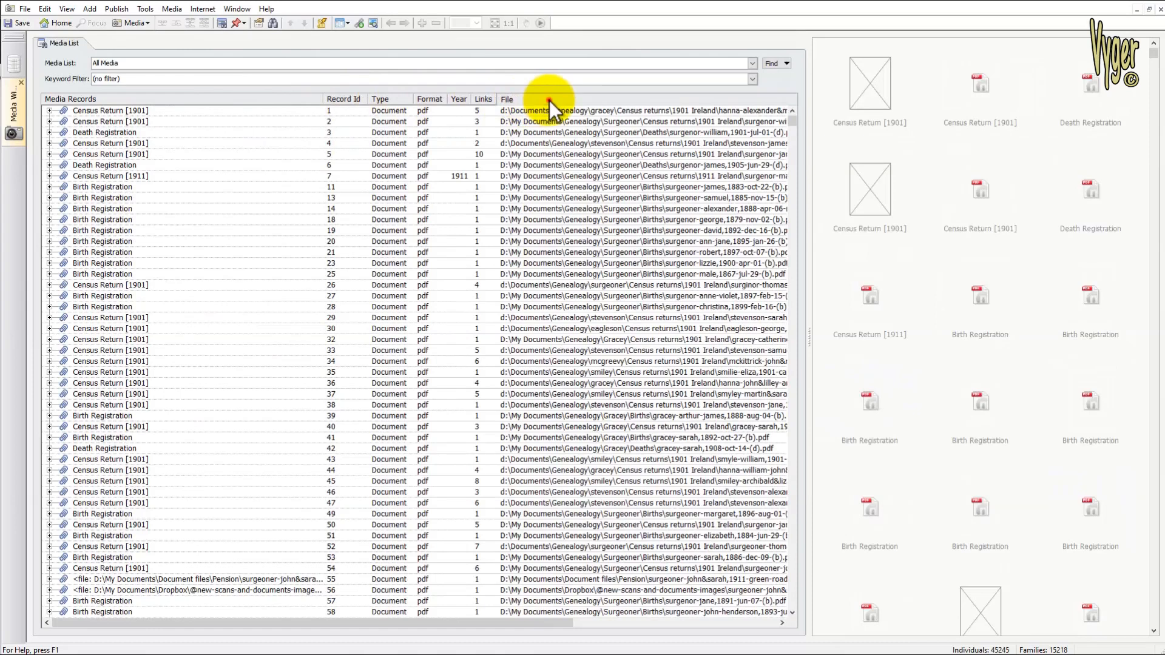
click(483, 99)
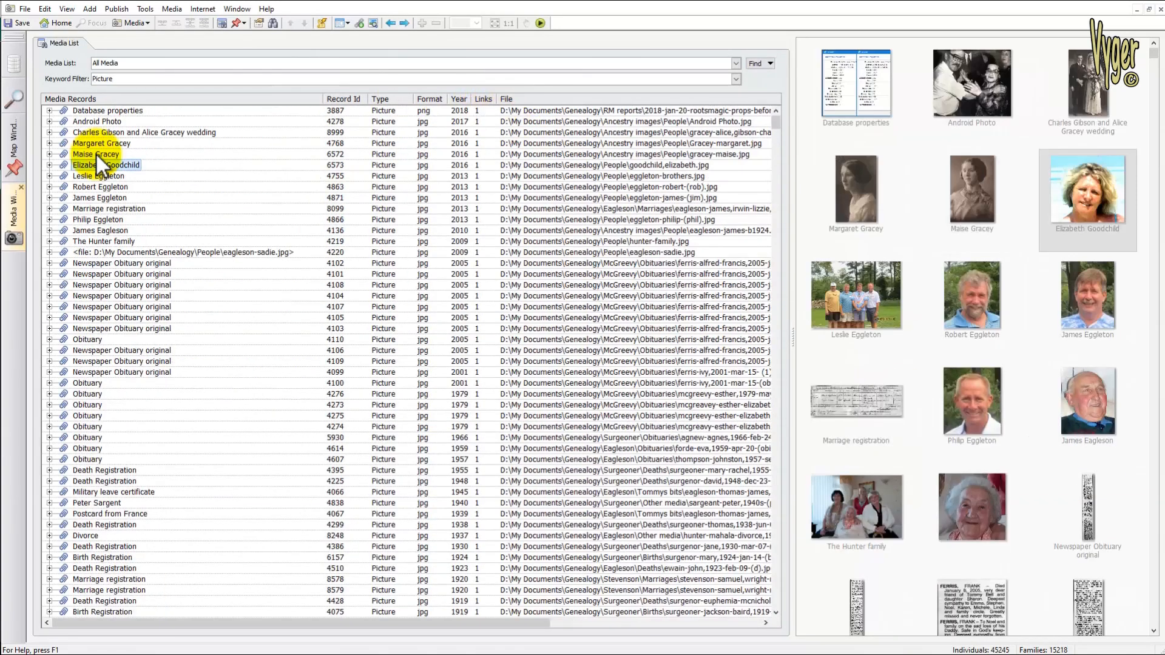
- With the Picture keyword filter on, expand the details of the media records with Ids 6572 and 4863
click(96, 155)
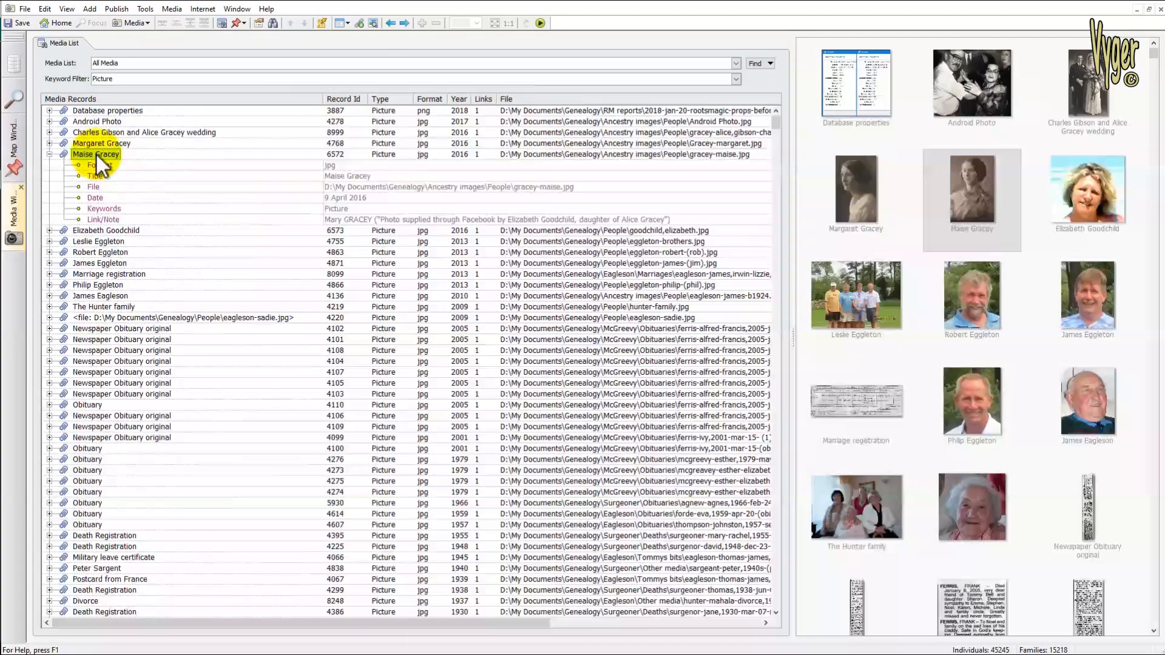
key(Down)
key(Right)
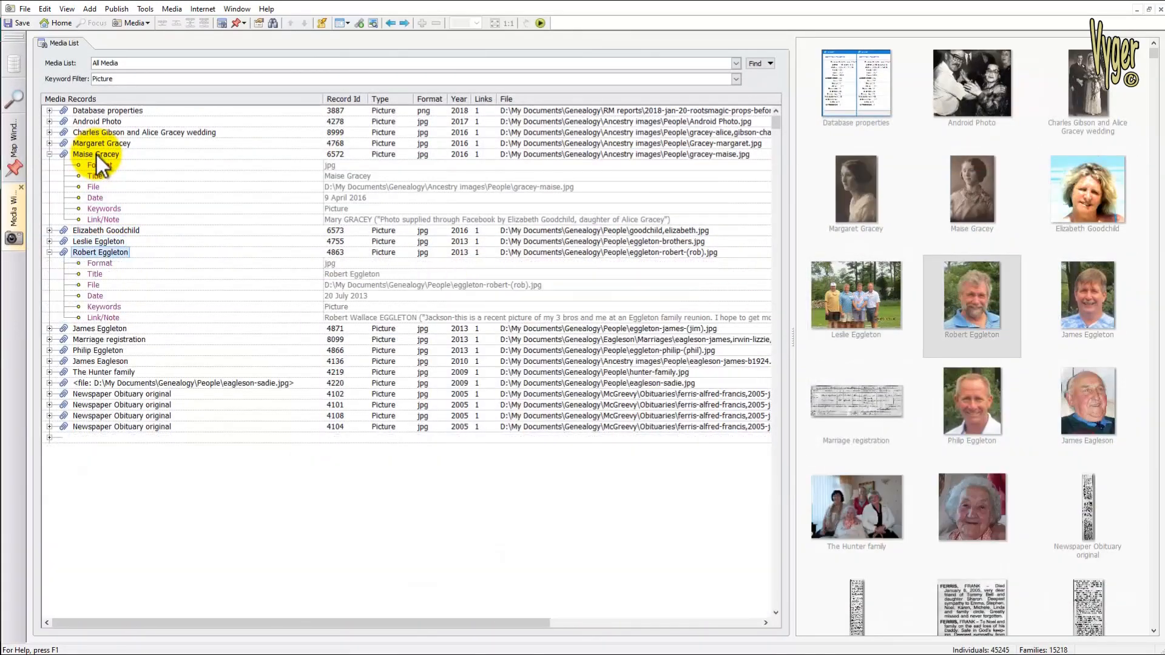
- Move further down the picture records and expand the details of two more of them
key(Down)
key(Down)
key(Down)
key(Down)
key(Down)
key(Down)
key(Down)
key(Down)
key(Down)
key(Down)
key(Right)
key(Down)
key(Down)
key(Down)
key(Down)
key(Down)
key(Down)
key(Down)
key(Down)
key(Down)
key(Down)
key(Down)
key(Right)
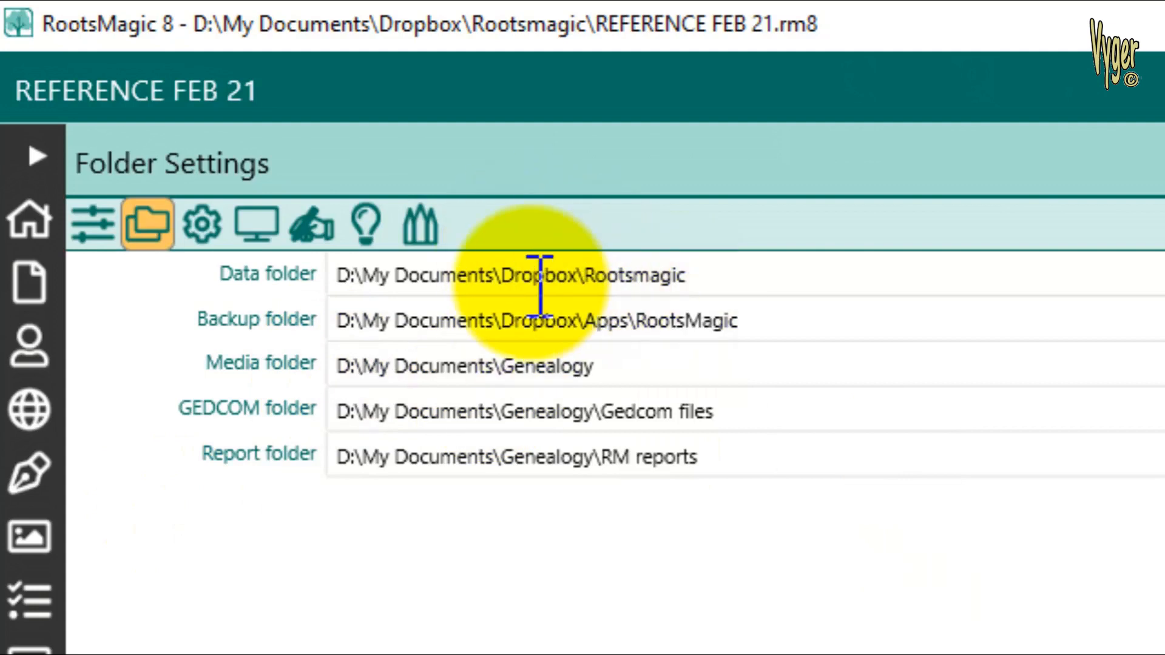
- Select the Media folder path in RootsMagic 8's Folder Settings, and set Fix Broken Media Links to search a selected drive or folder
click(340, 364)
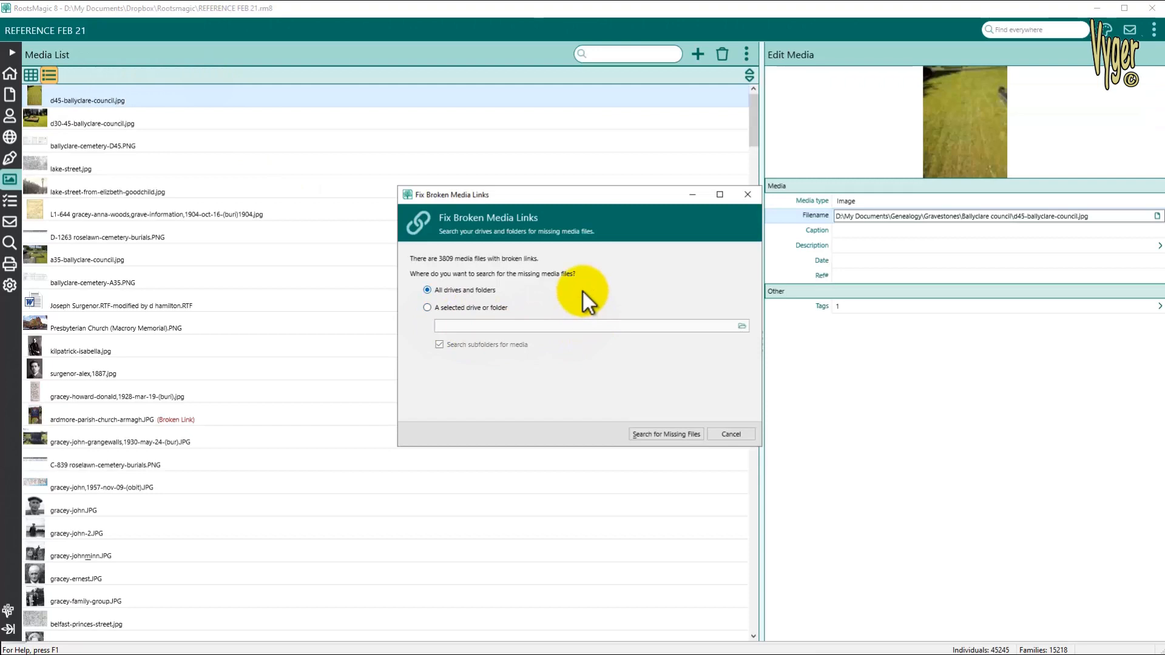
click(427, 308)
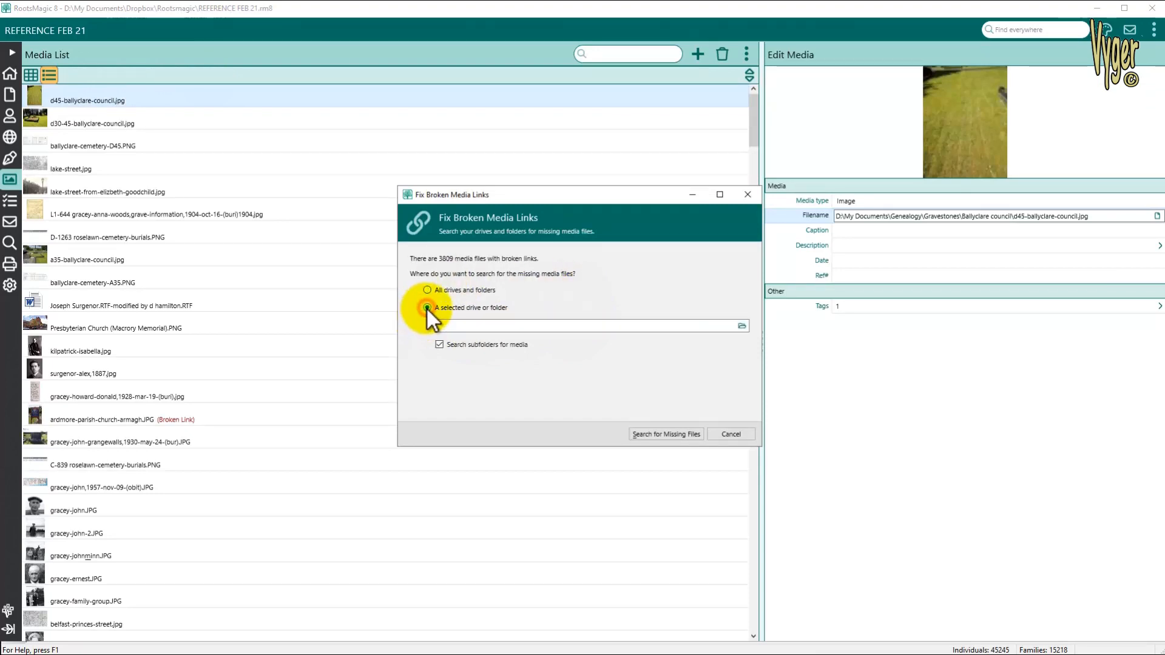
click(742, 326)
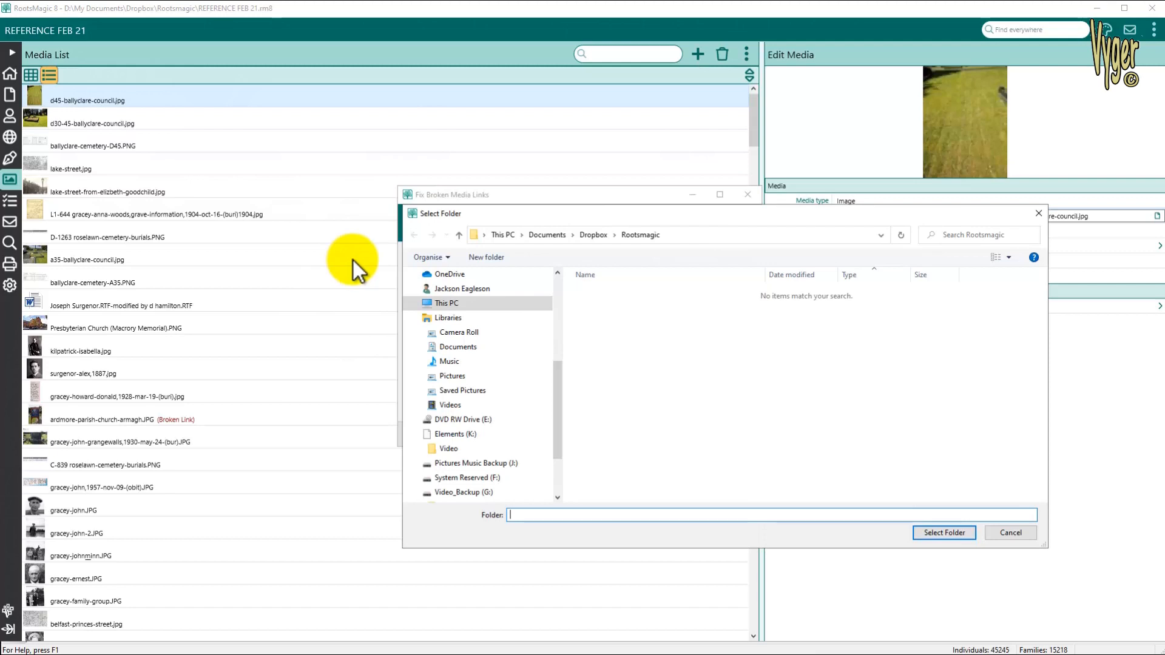
click(414, 303)
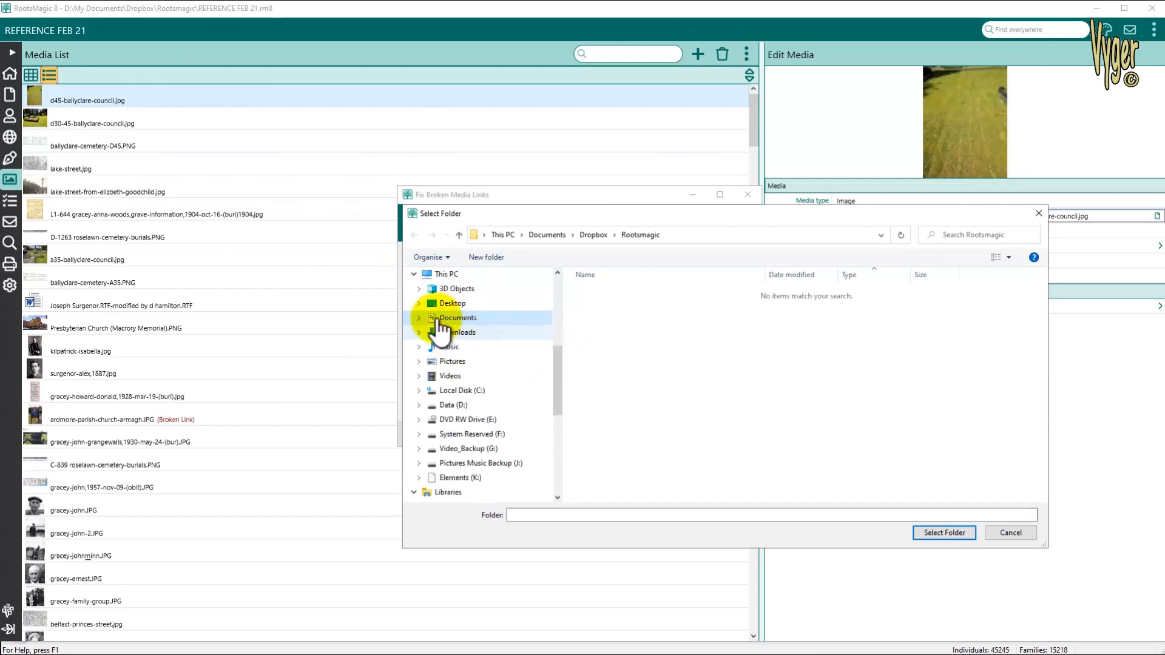
click(417, 318)
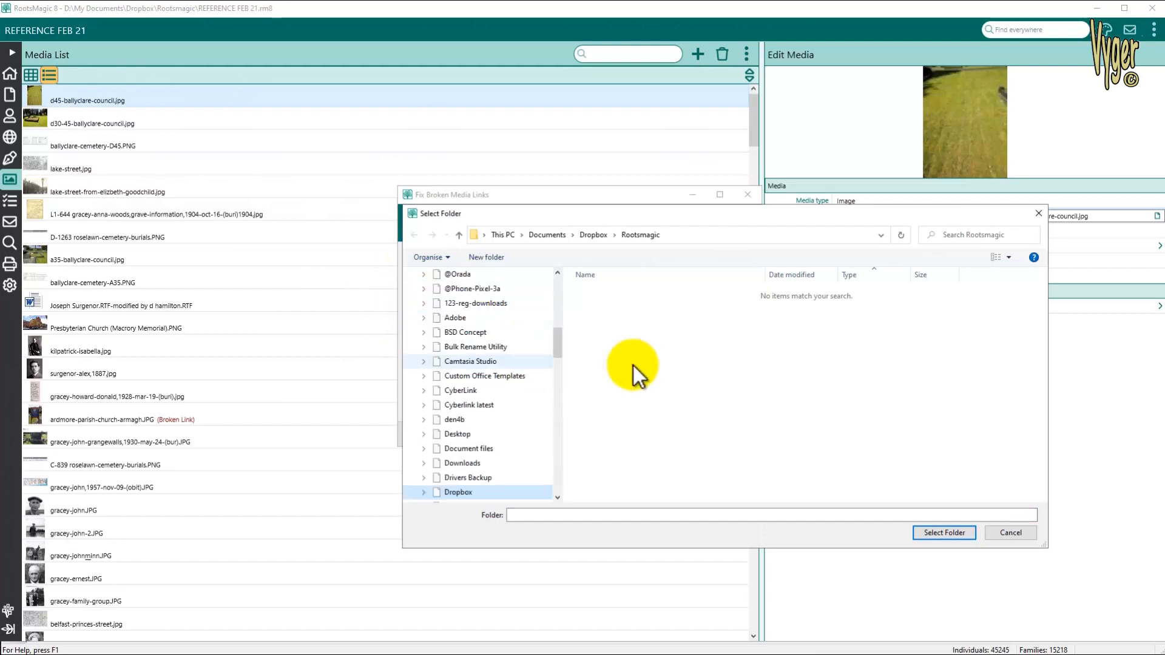
drag(557, 339, 563, 391)
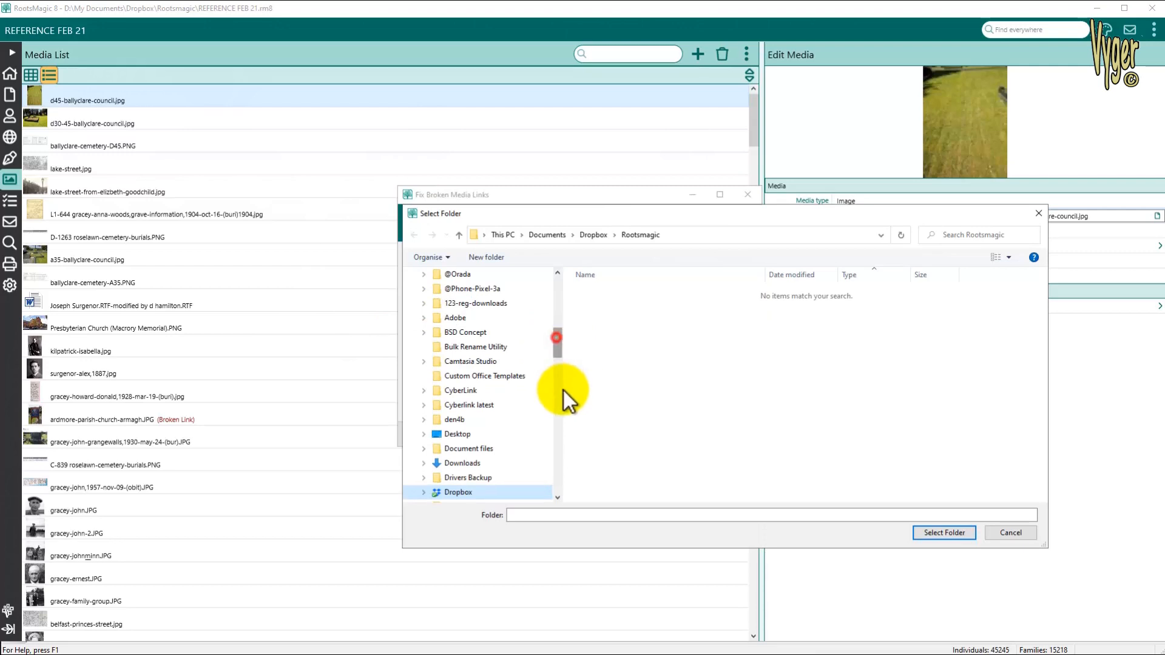
click(1014, 536)
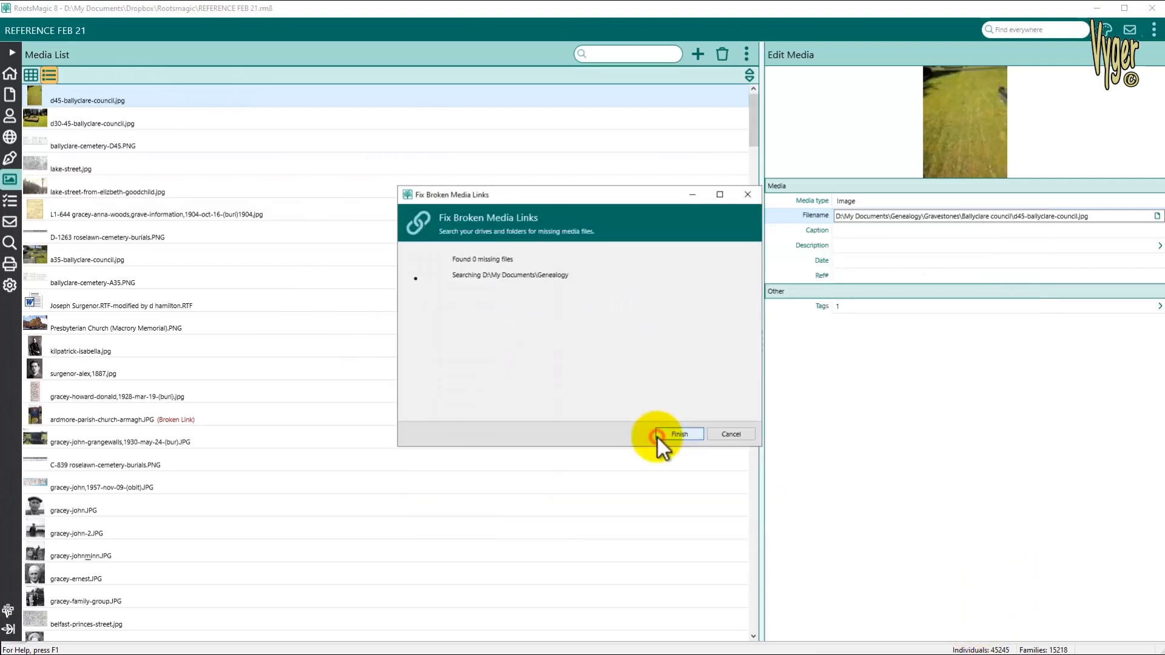
- Search D:\My Documents\Genealogy for the missing media files and close the Fix Broken Media Links dialog
click(659, 436)
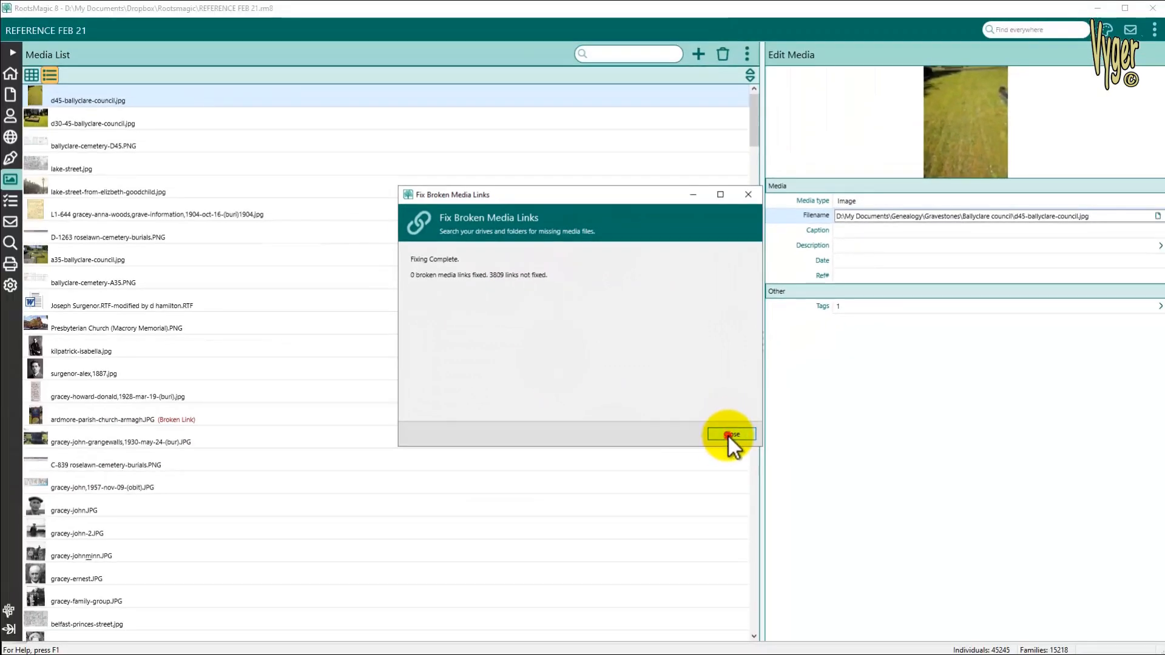
click(729, 435)
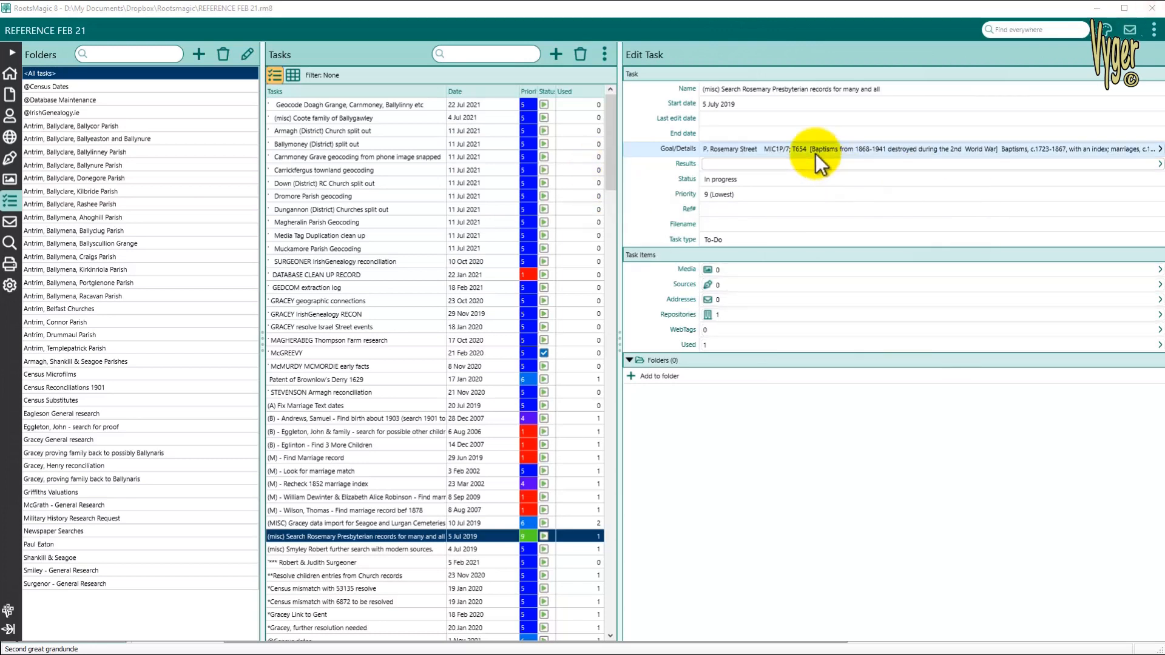
- Preview the Rosemary Presbyterian records task's details, and step up through the tasks above it in RootsMagic 7's To-Do List
mouse_move(817, 152)
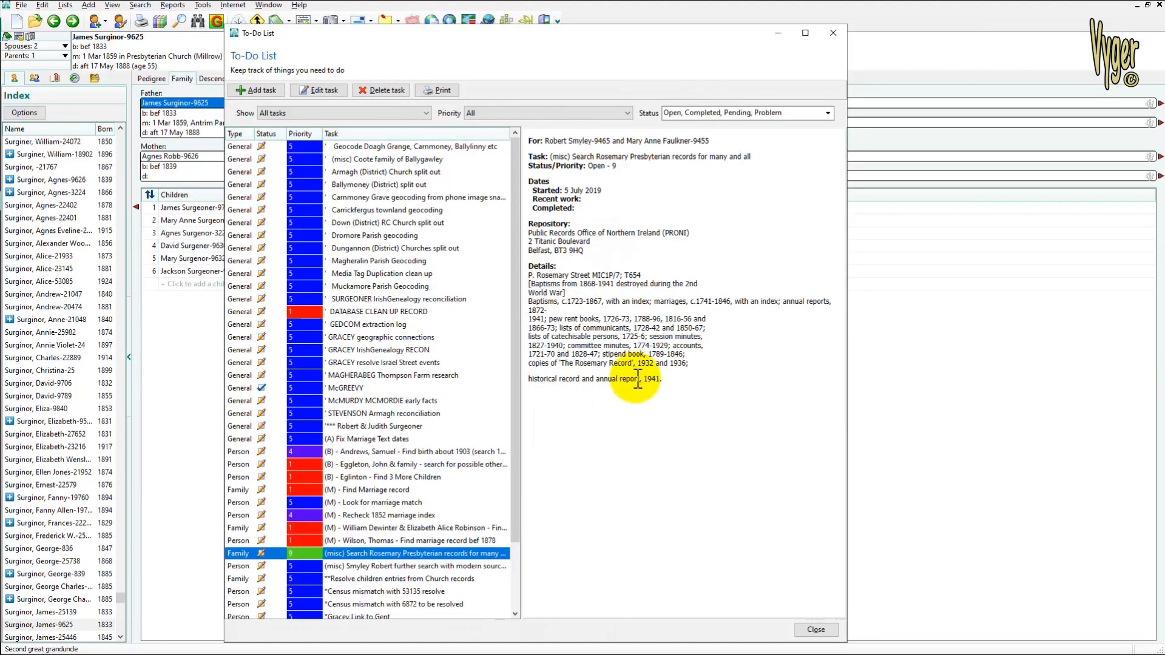
key(Up)
key(Up)
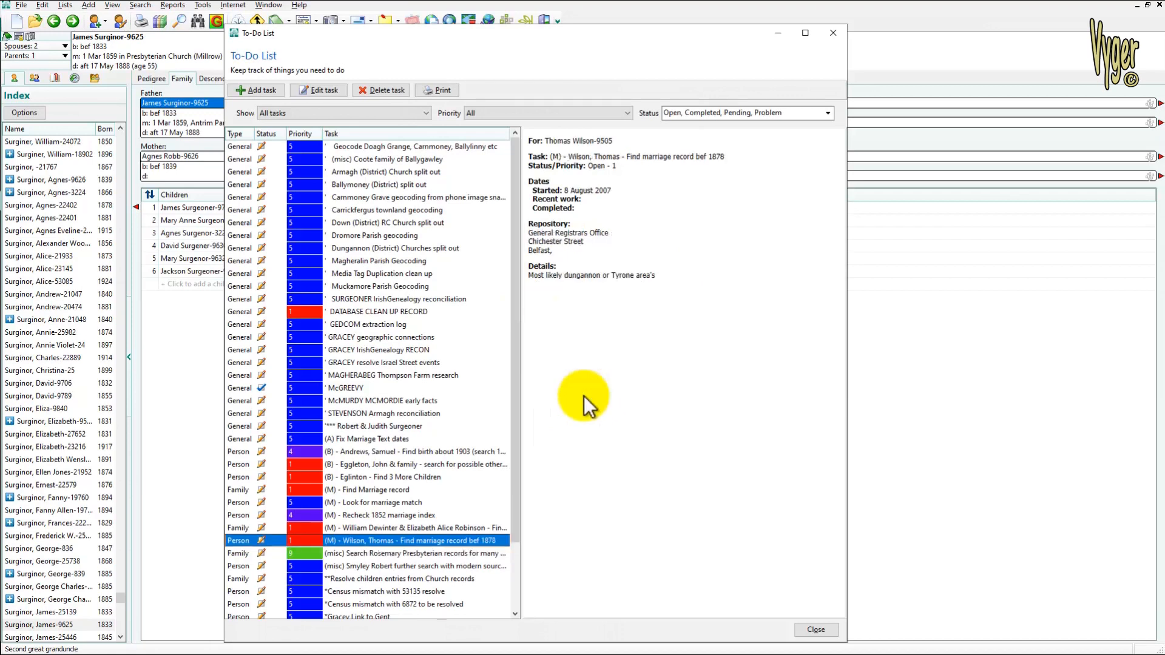
key(Up)
key(Up)
key(Up)
key(Up)
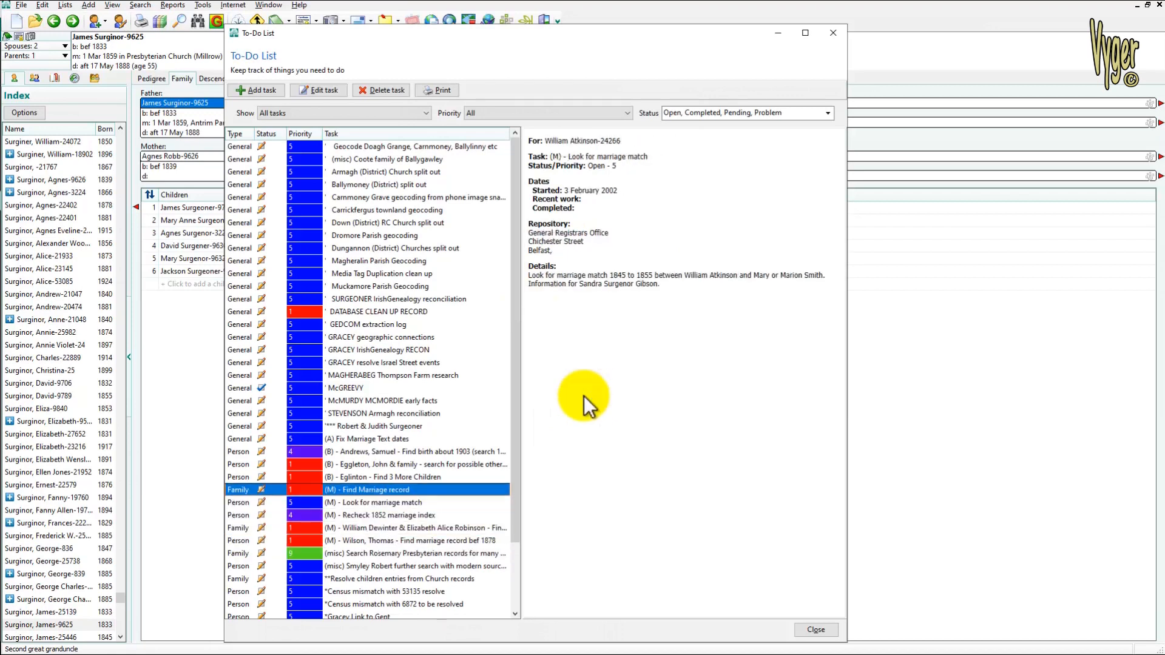
- Move back down the To-Do List to the Rosemary Presbyterian records task and return to RootsMagic 8
key(Down)
key(Down)
key(Down)
key(Down)
key(Down)
key(Down)
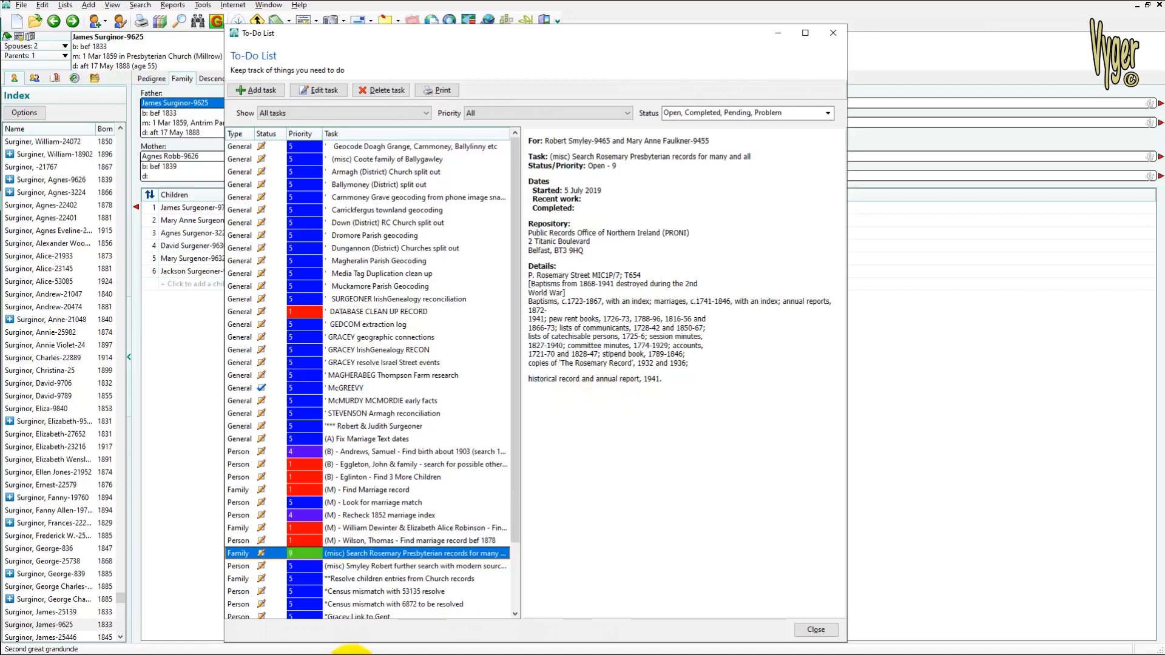
click(353, 654)
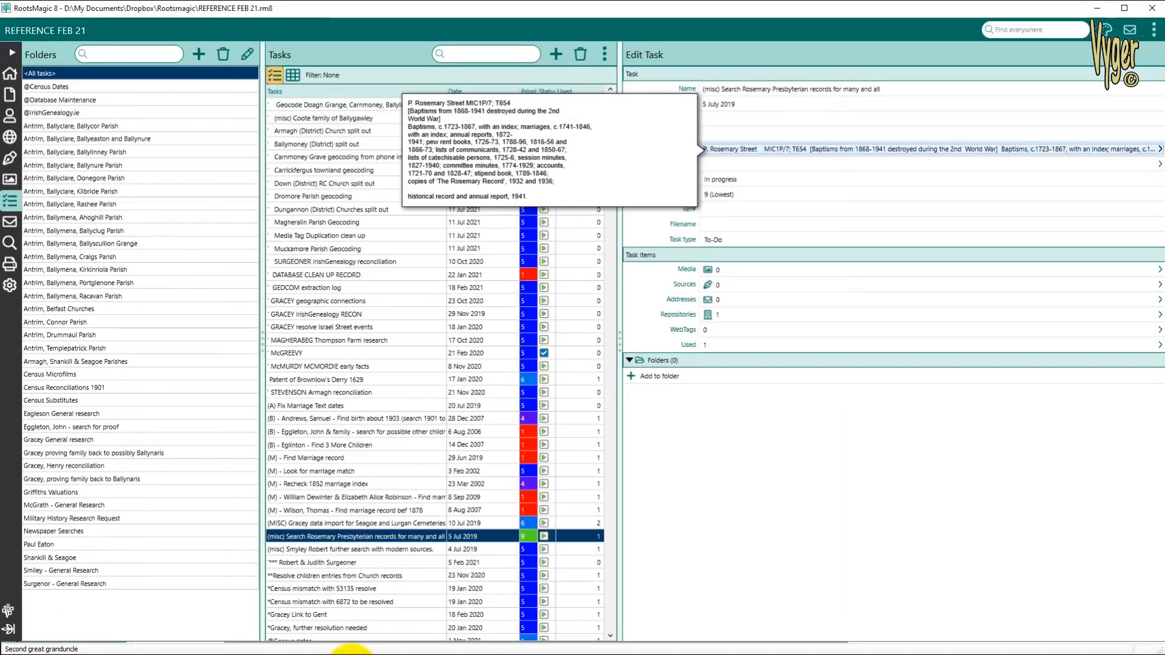
- Search the task folders in RootsMagic 8 for "baptism"
click(117, 54)
text(baptism)
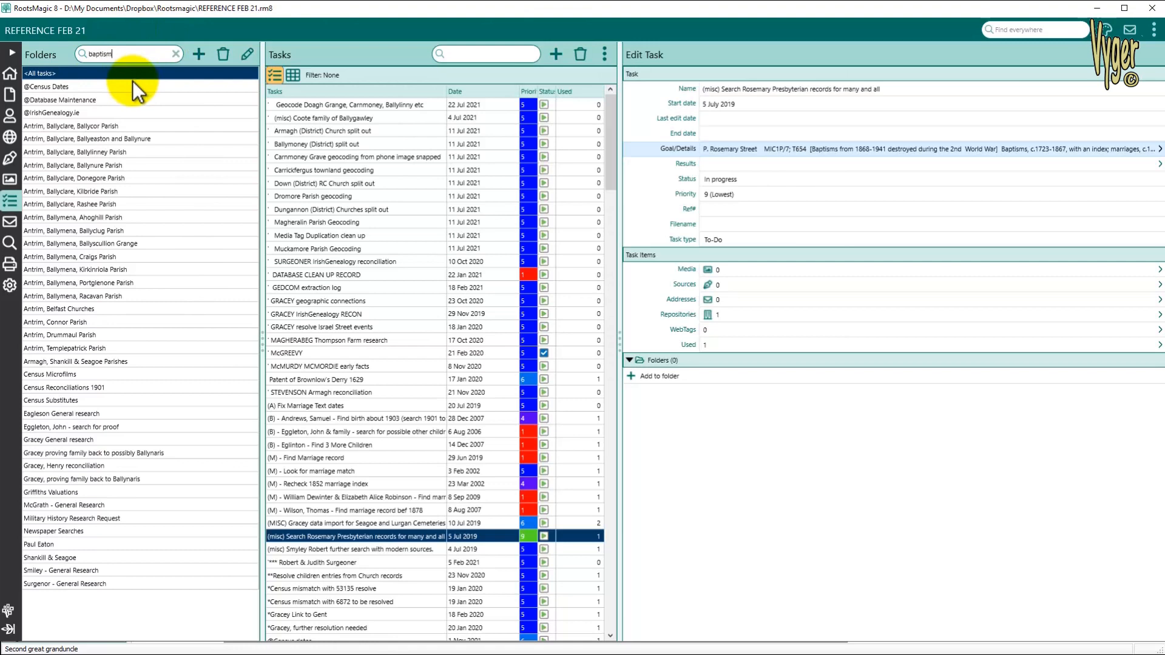
key(Return)
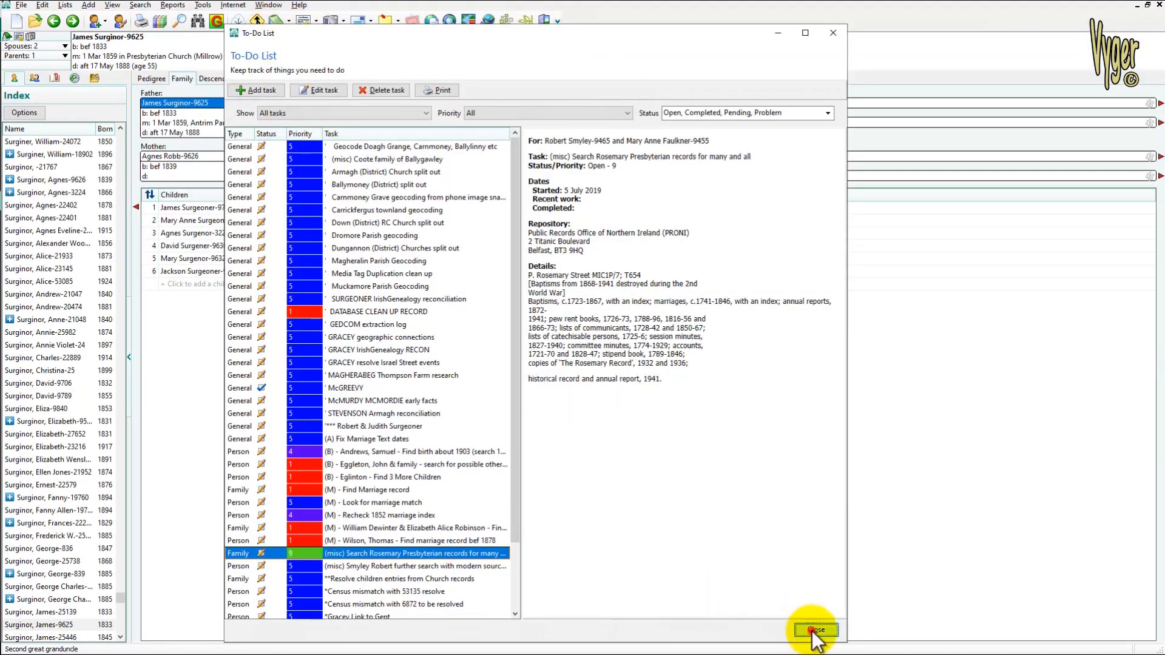
- Close RootsMagic 7's To-Do List and filter the Research Manager's logs by "baptism"
click(812, 632)
click(65, 6)
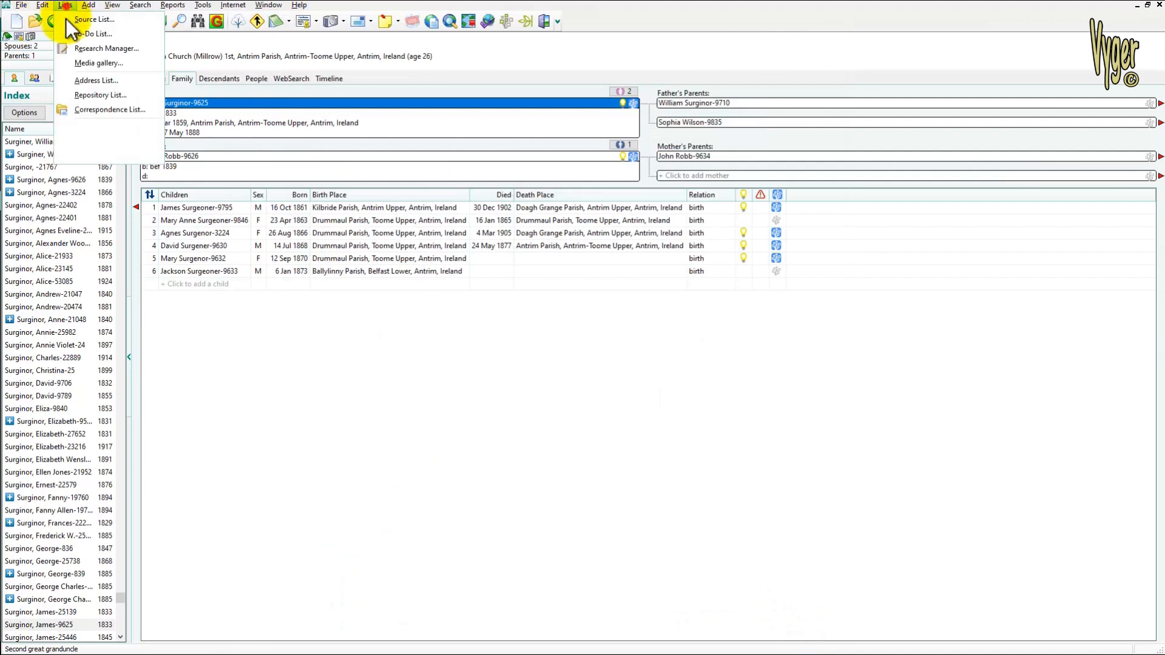
click(91, 48)
click(311, 170)
text(bap)
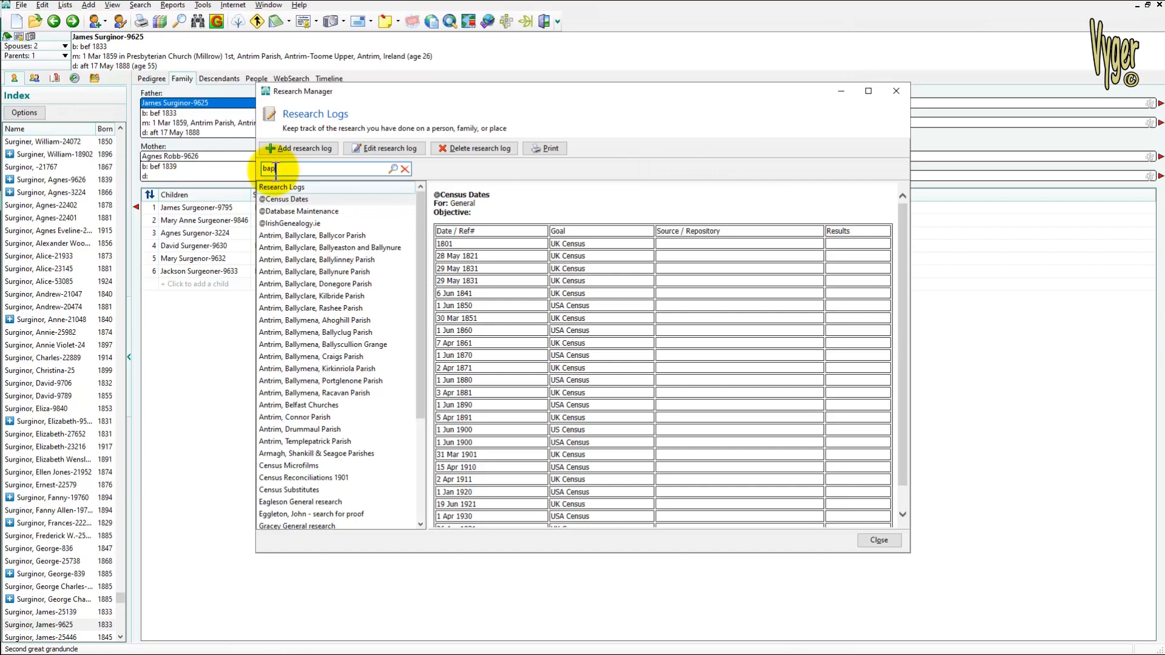
text(tism)
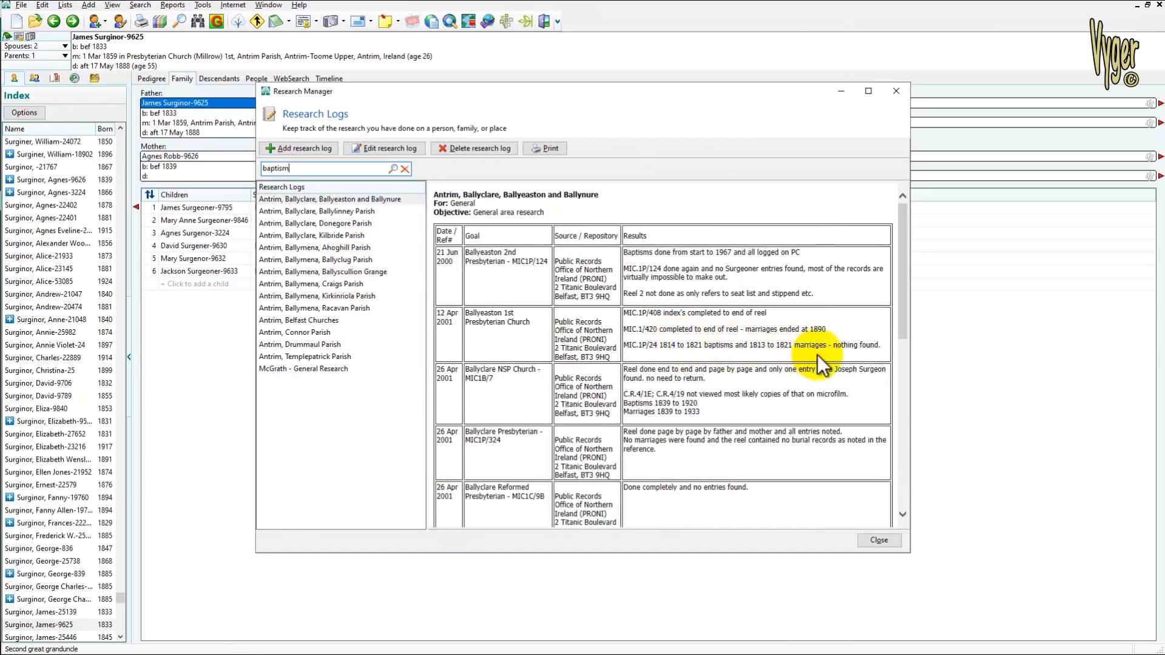
- View the Antrim, Ballyclare, Donegore Parish log, and examine the baptism text in the Antrim, Ballymena, Ahoghill Parish log's first result
click(306, 224)
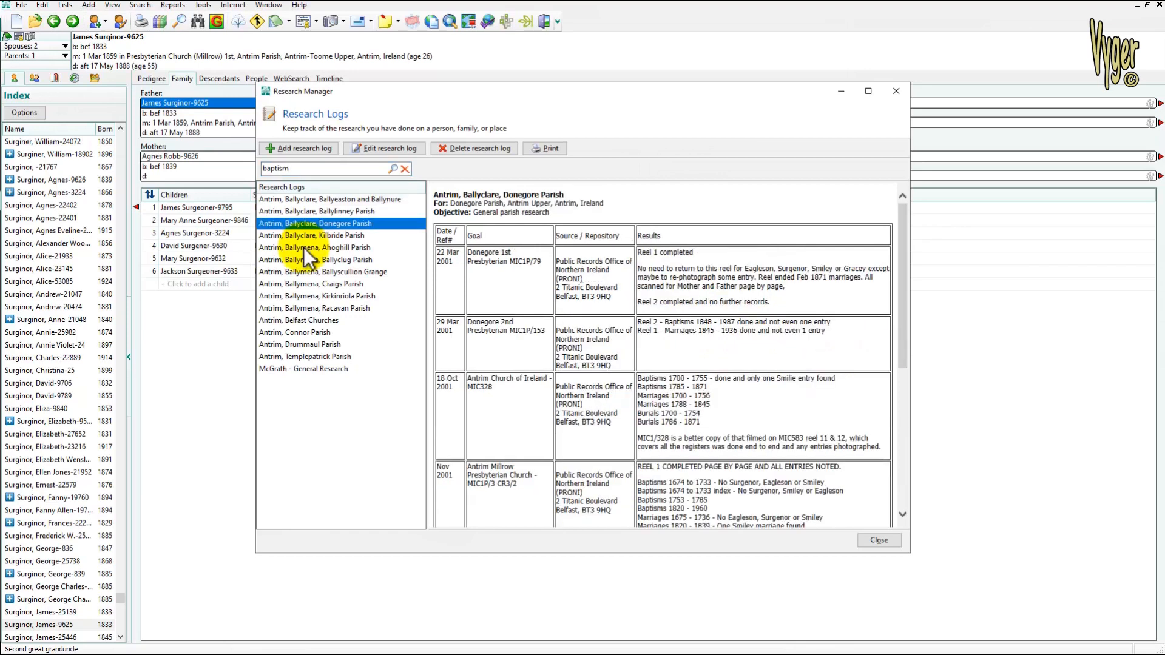
click(303, 247)
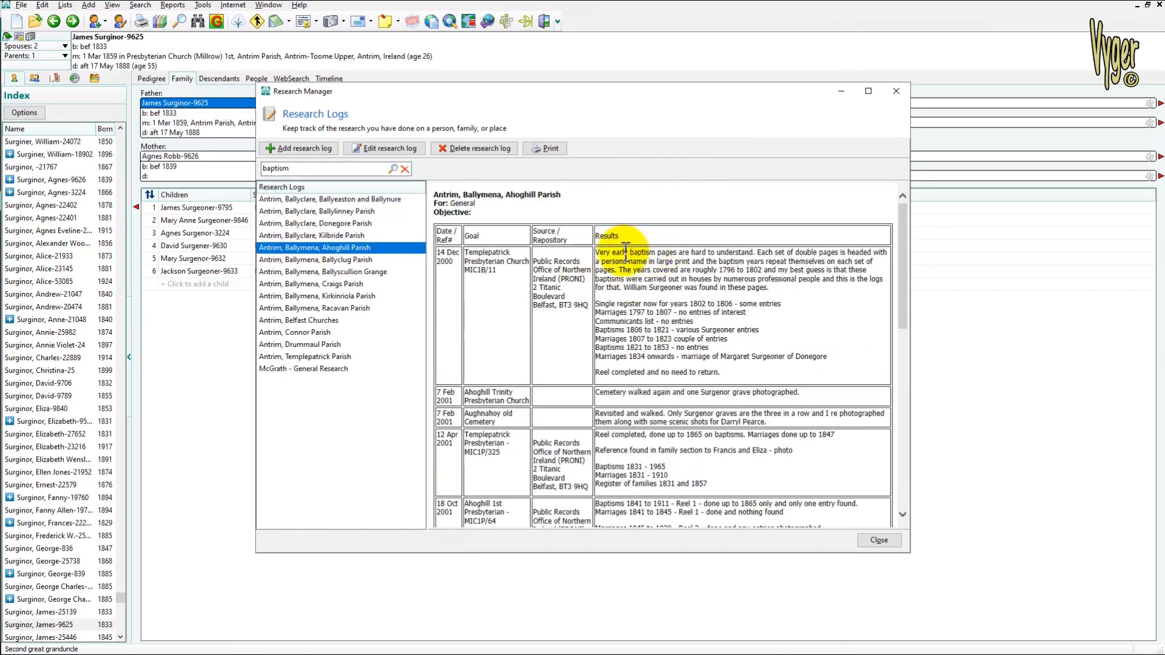
drag(631, 254, 678, 254)
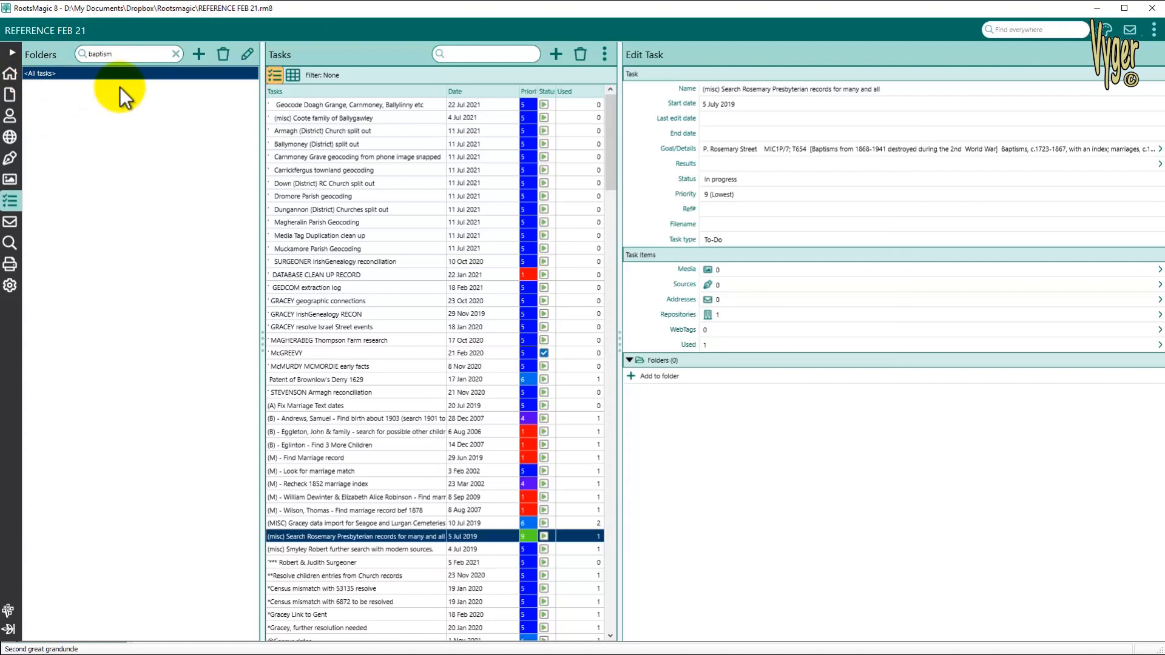
- Clear the folder search in RootsMagic 8, search the Tasks list for "baptism", and select the name text of the matching task
click(176, 54)
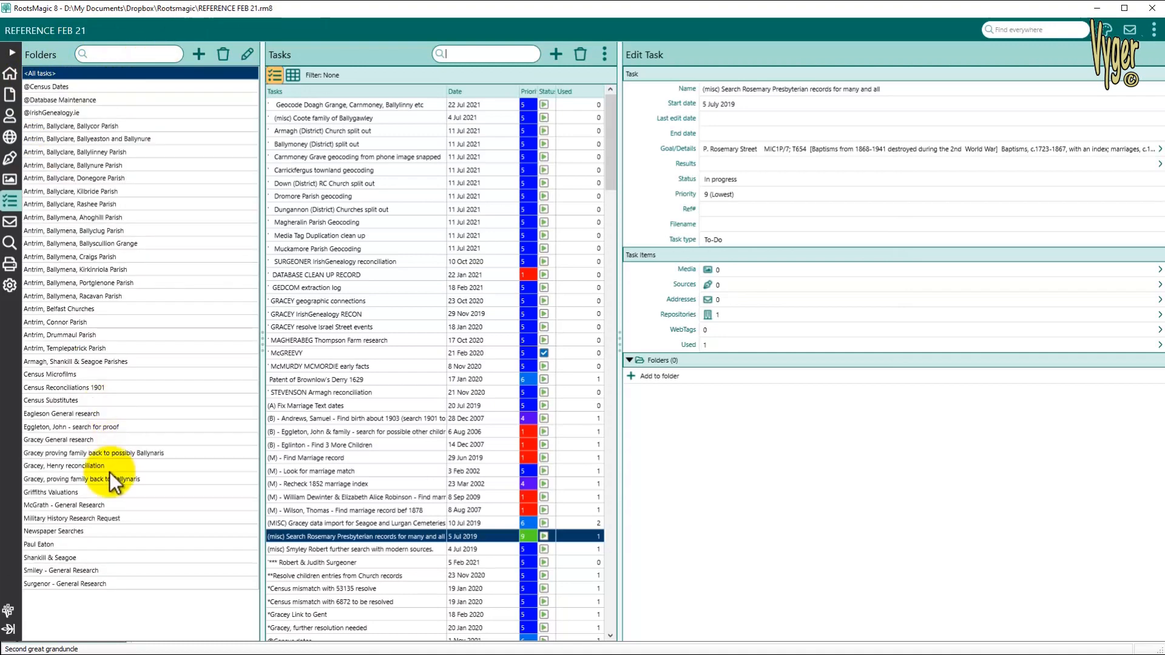
click(461, 54)
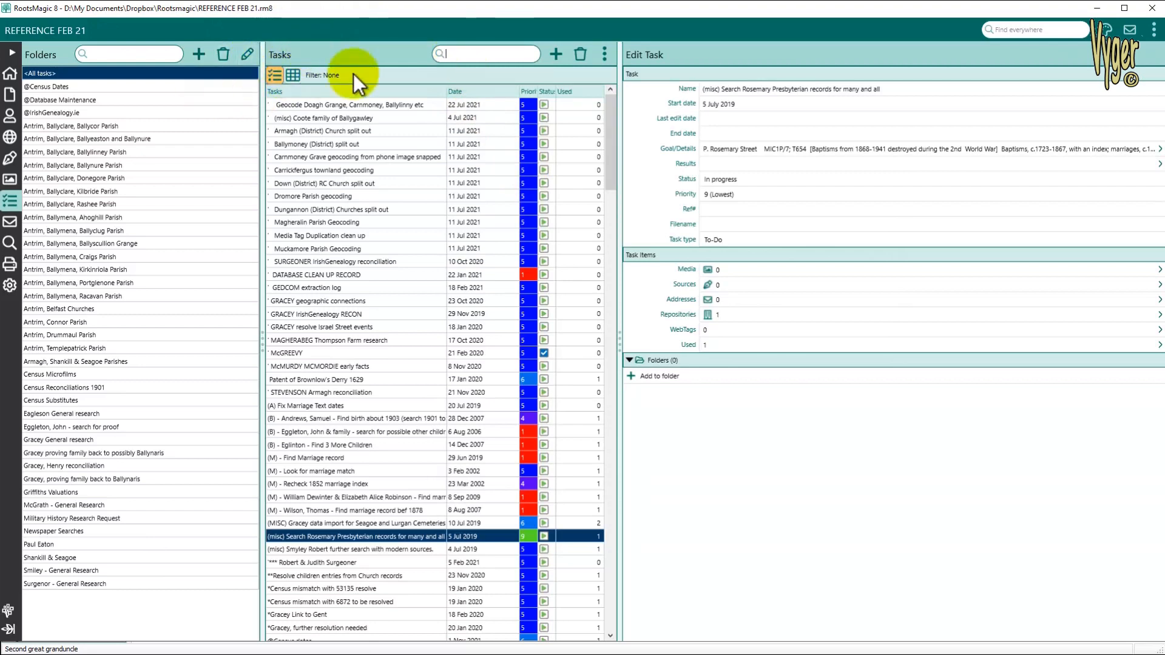
text(baptism)
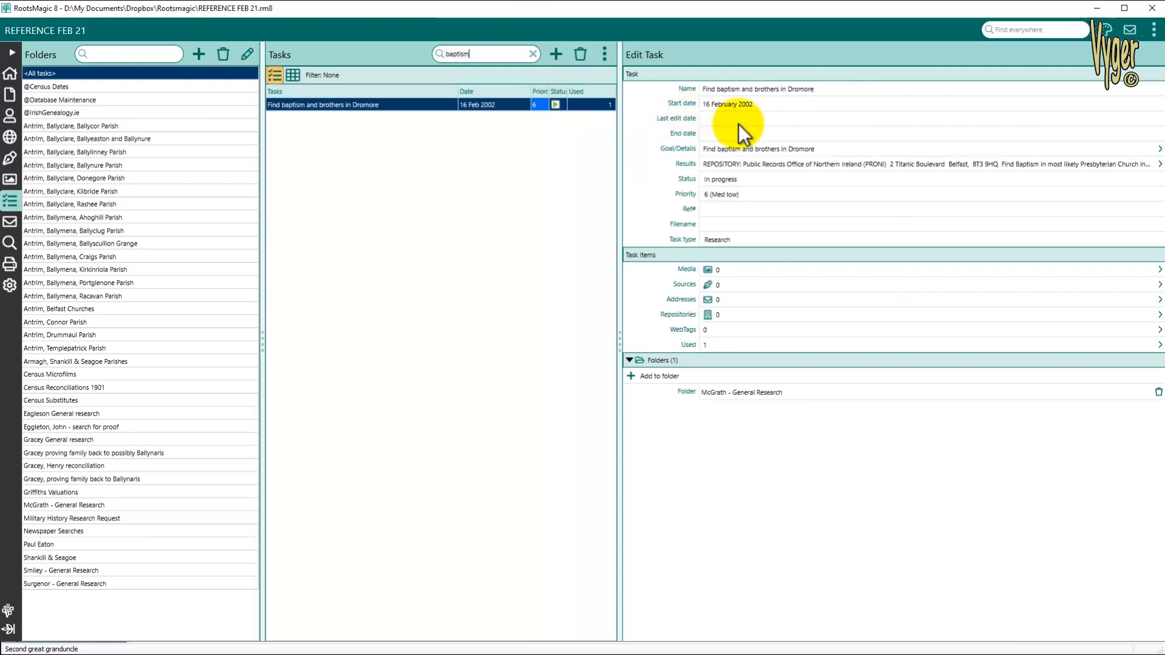
drag(821, 92, 703, 89)
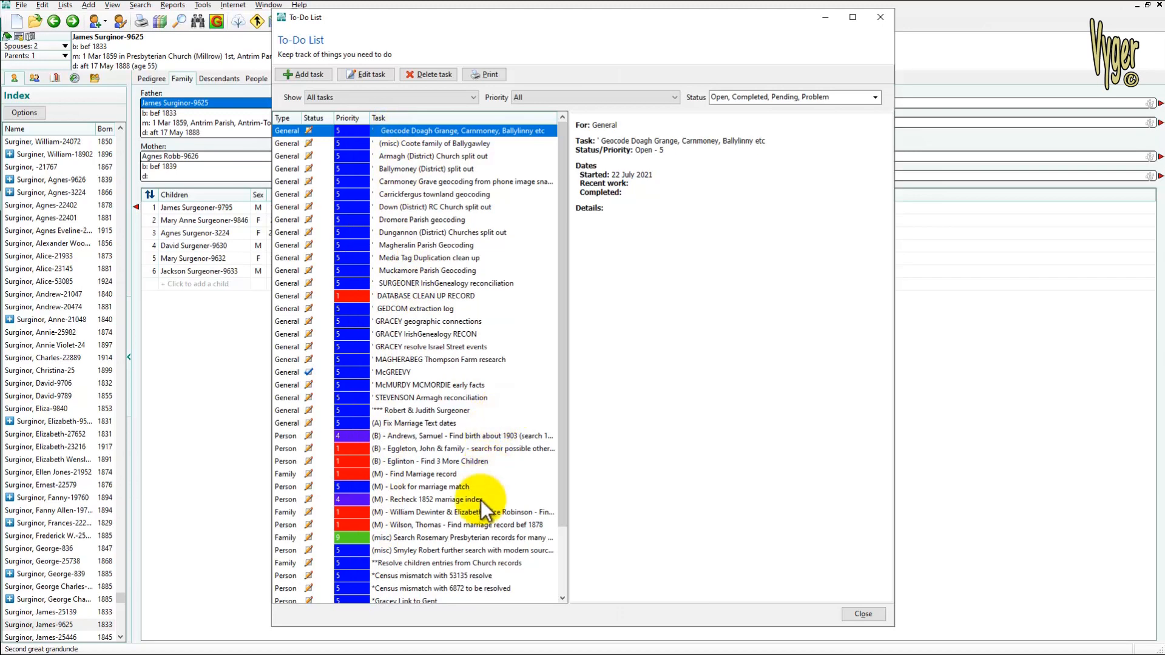
- Filter RootsMagic 7's To-Do List to show only priority 1 tasks
drag(560, 460, 572, 399)
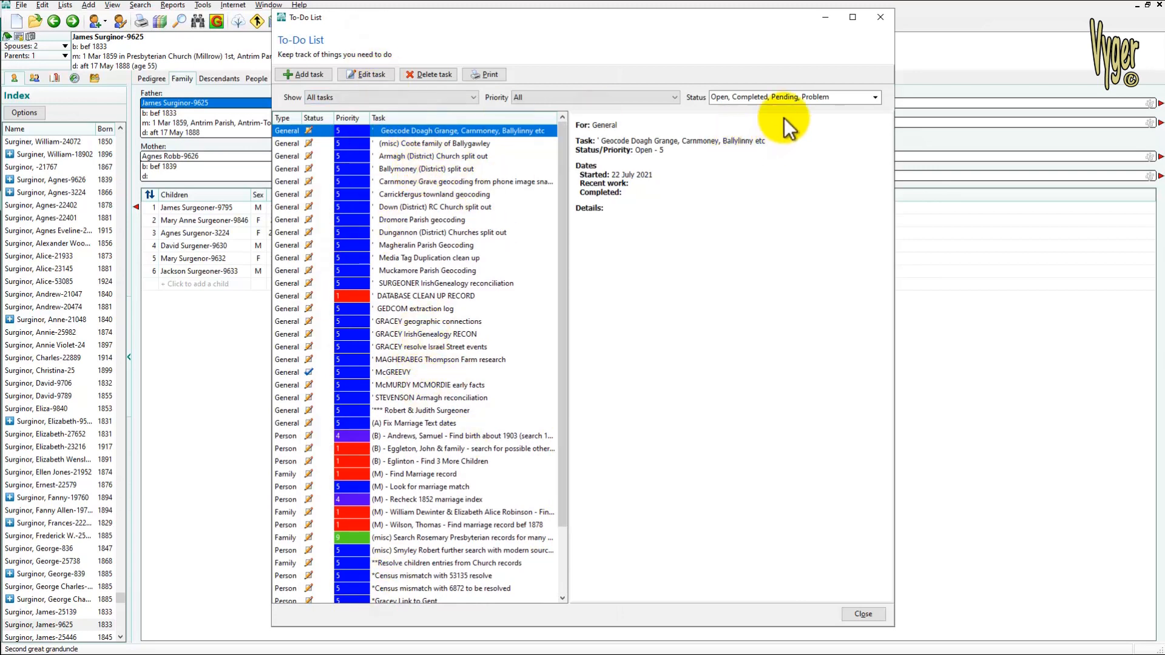
click(673, 97)
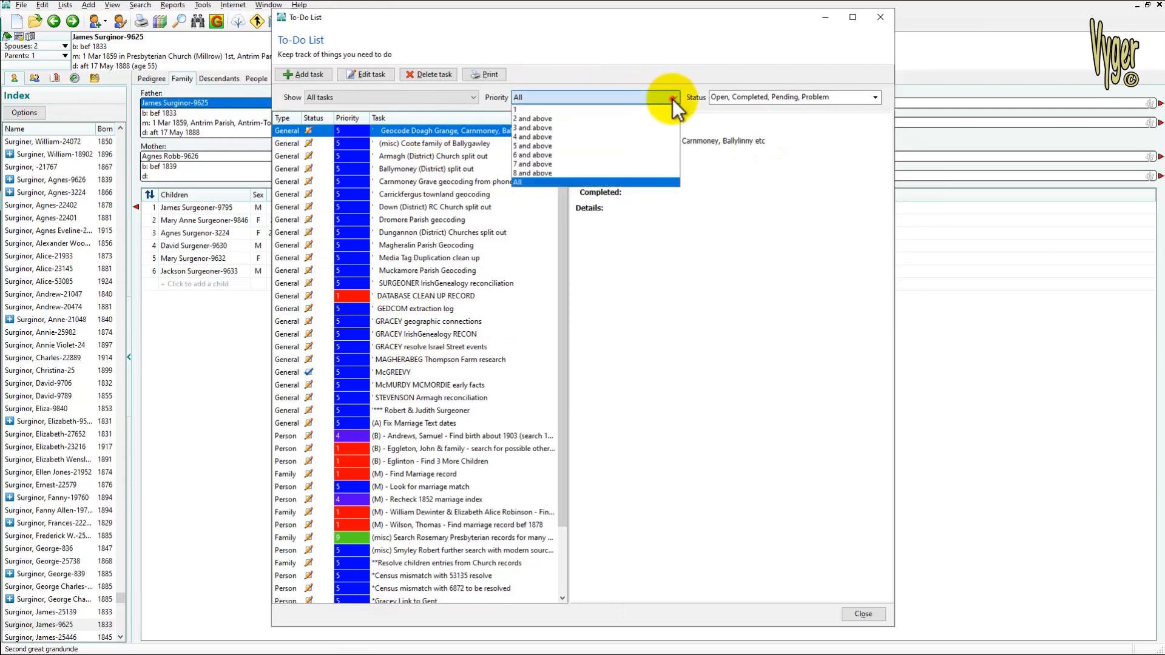
click(527, 110)
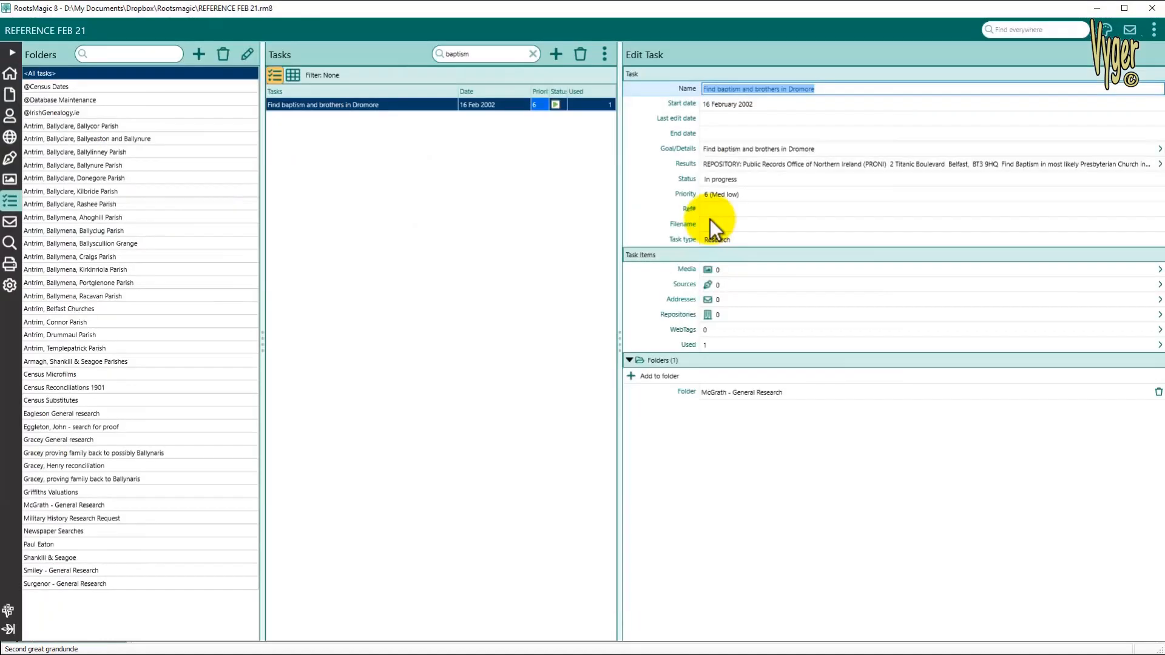
- Set the reference number of RootsMagic 8's "Find baptism and brothers in Dromore" task to "antrim, baptism, rothbottom"
click(709, 209)
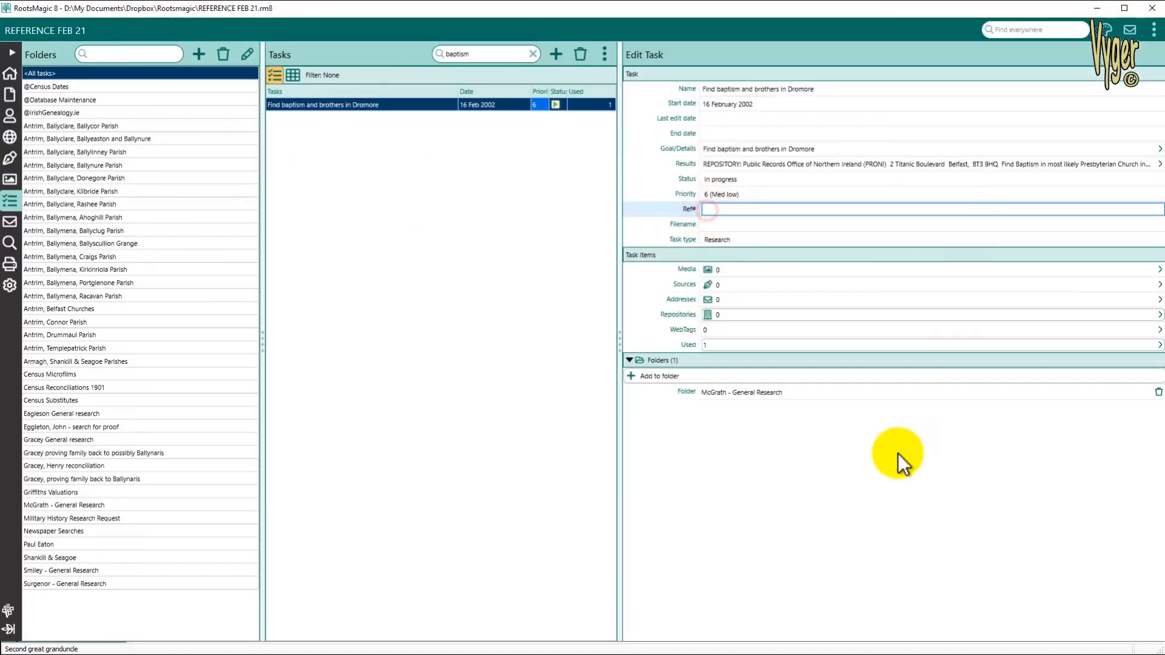
text(antrim)
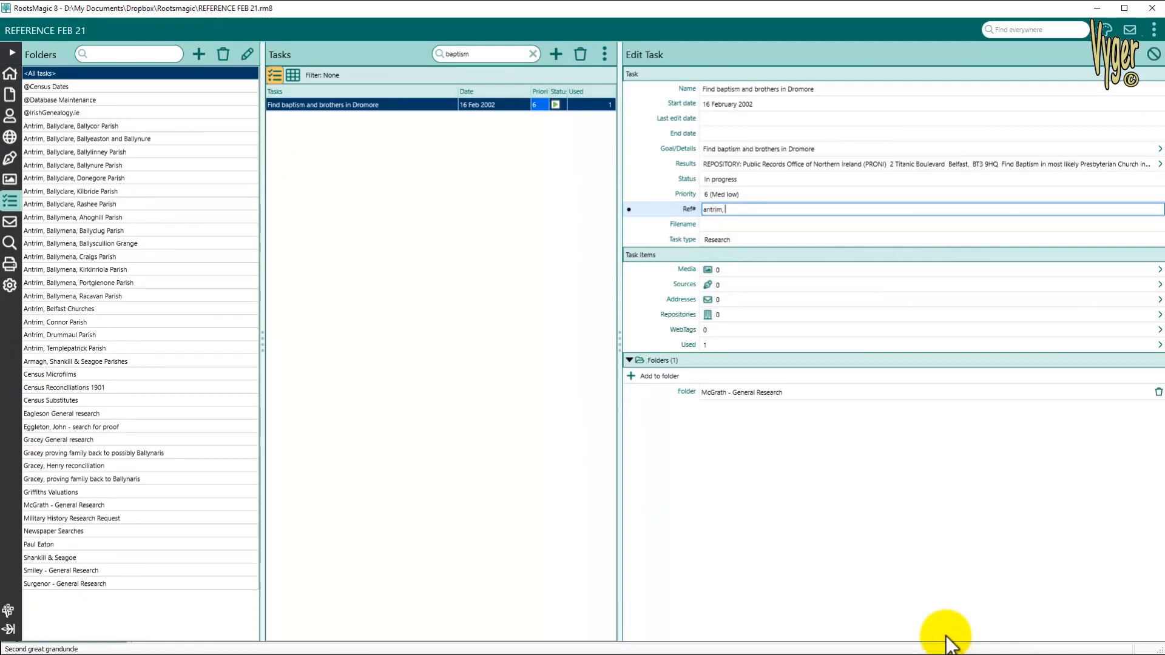
text(, baptism, rothbottom)
key(Tab)
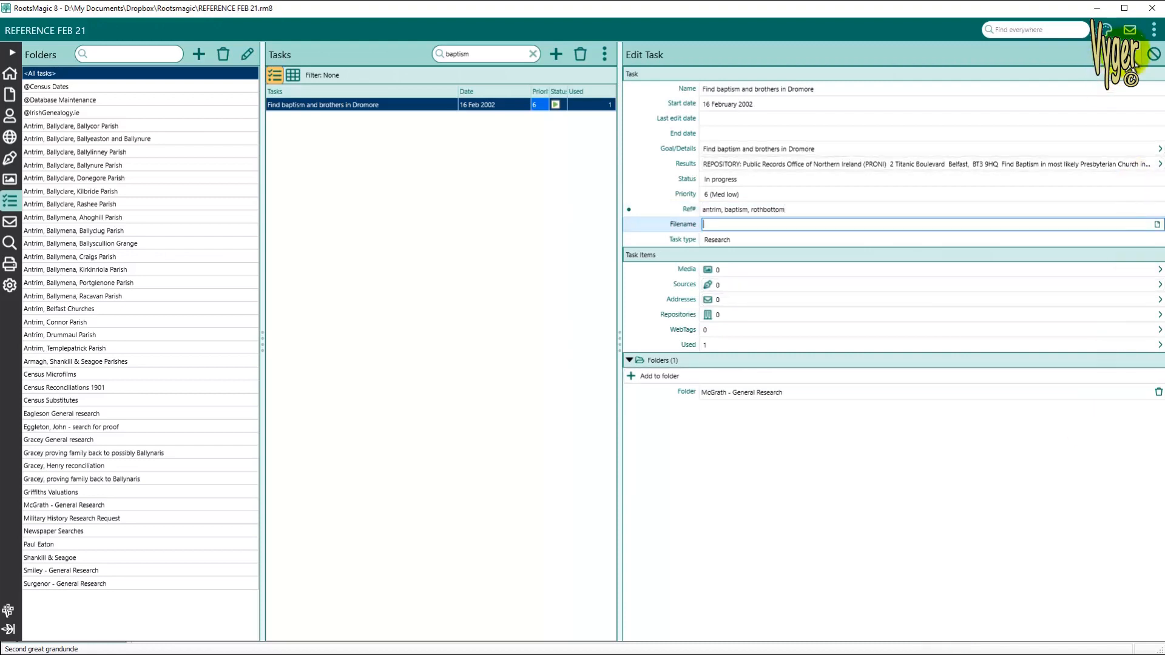
click(1083, 154)
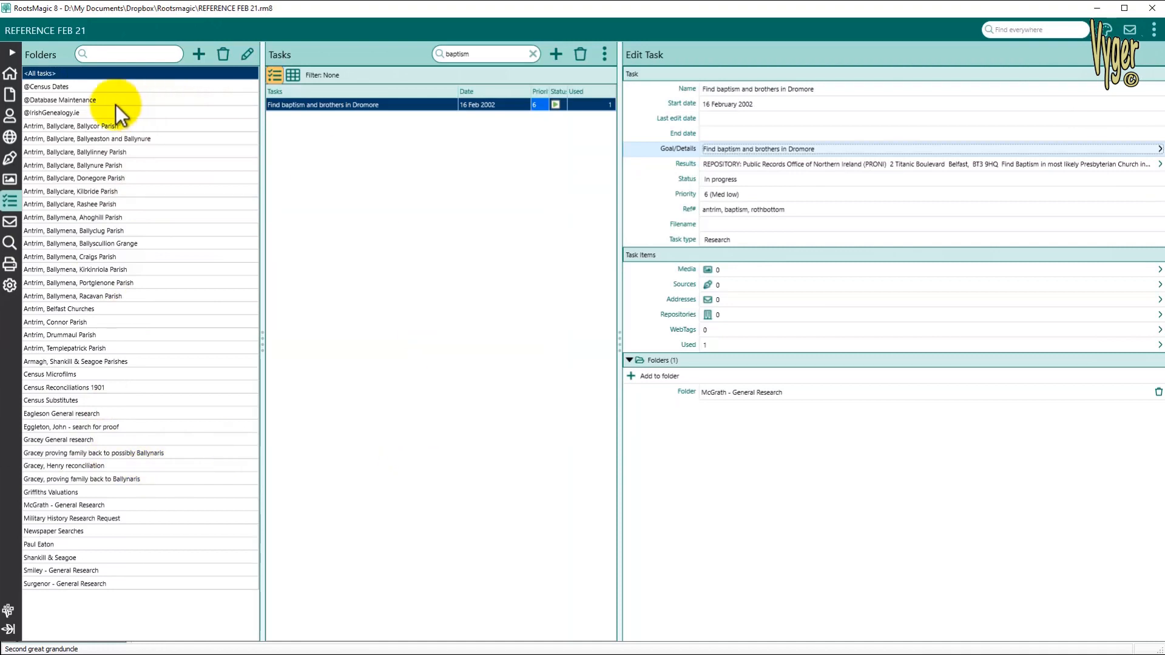
- Search everywhere in RootsMagic 8 for antrim, rothbottom and baptism, and open RootsMagic 7's matching to-do item without changing it
click(10, 243)
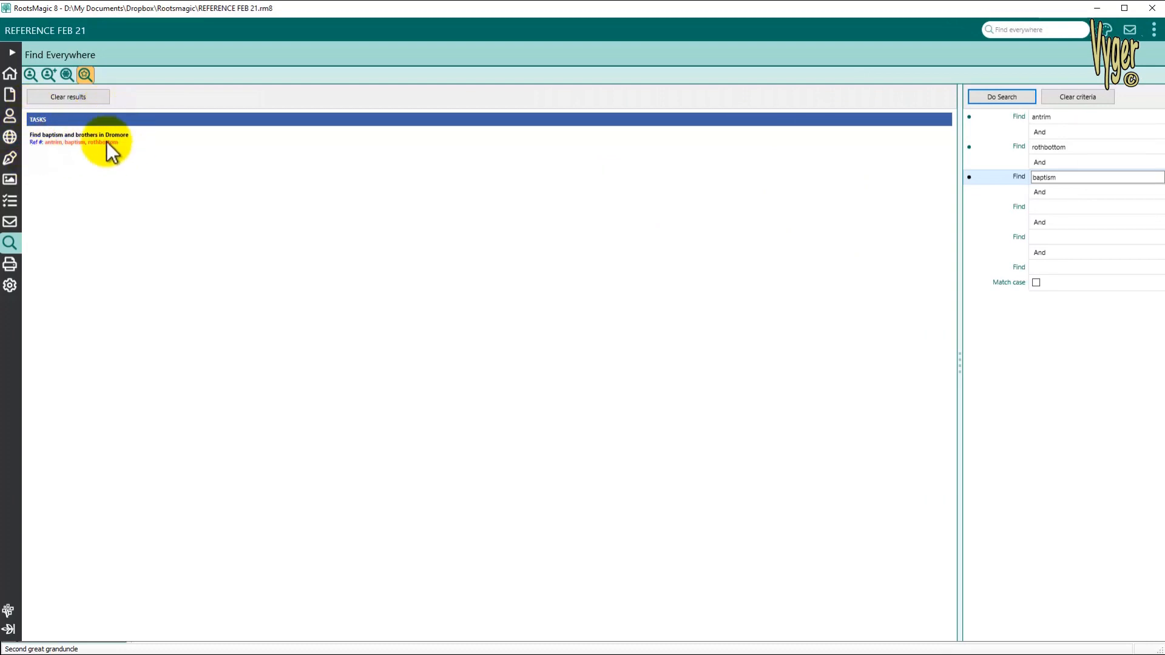
click(35, 143)
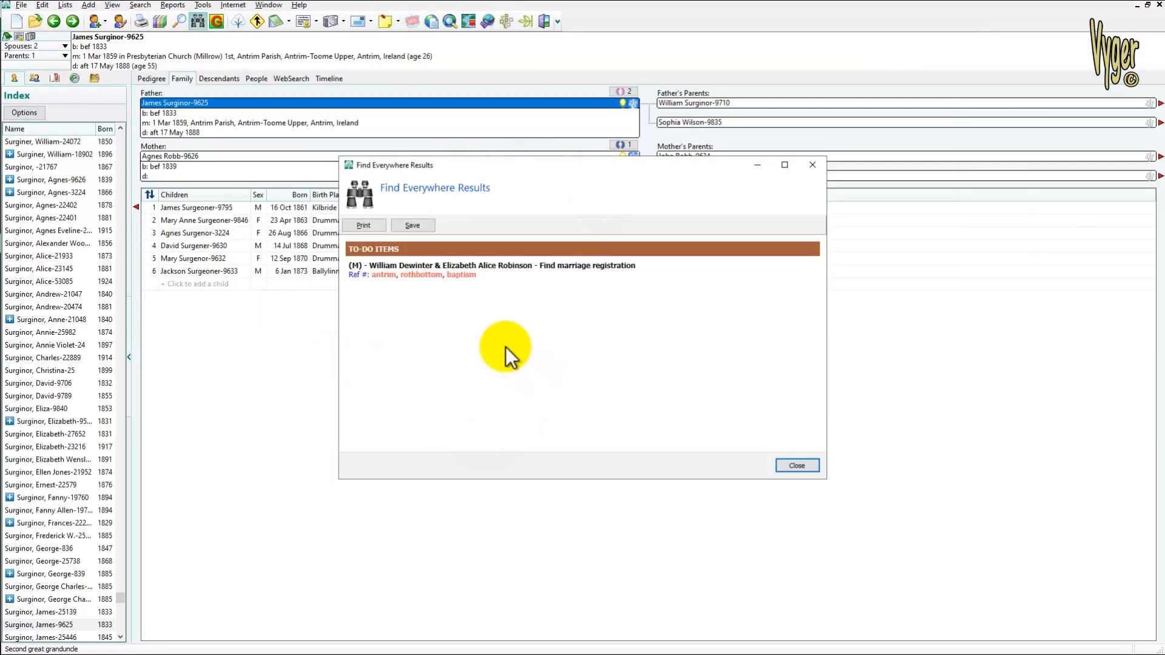
click(358, 276)
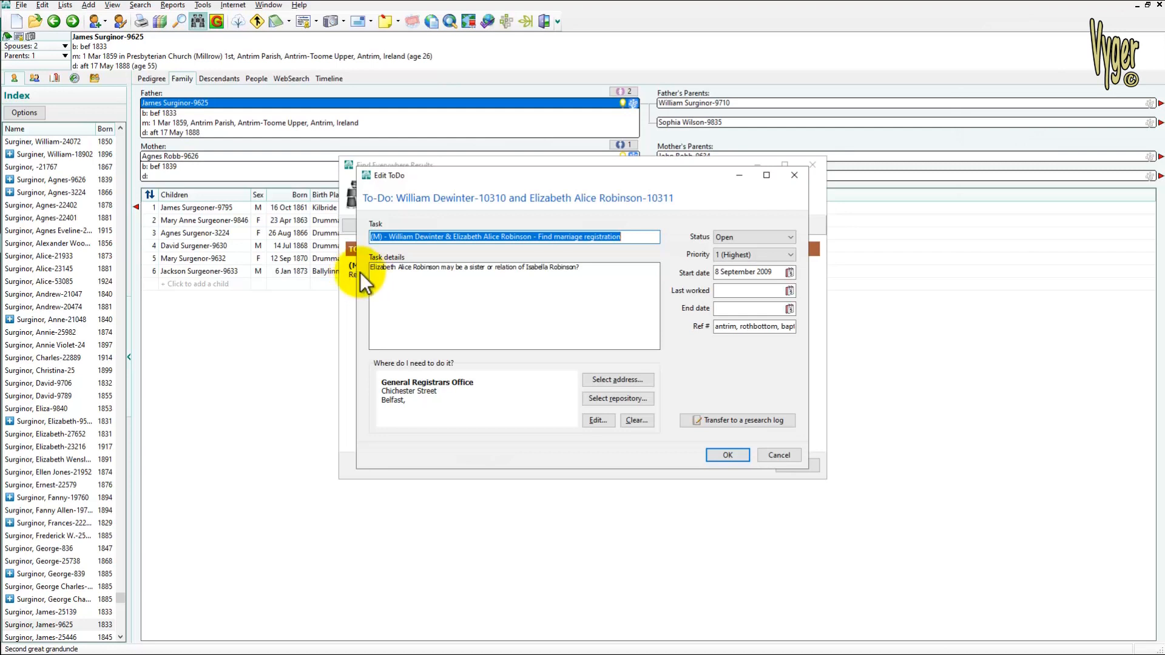
click(772, 455)
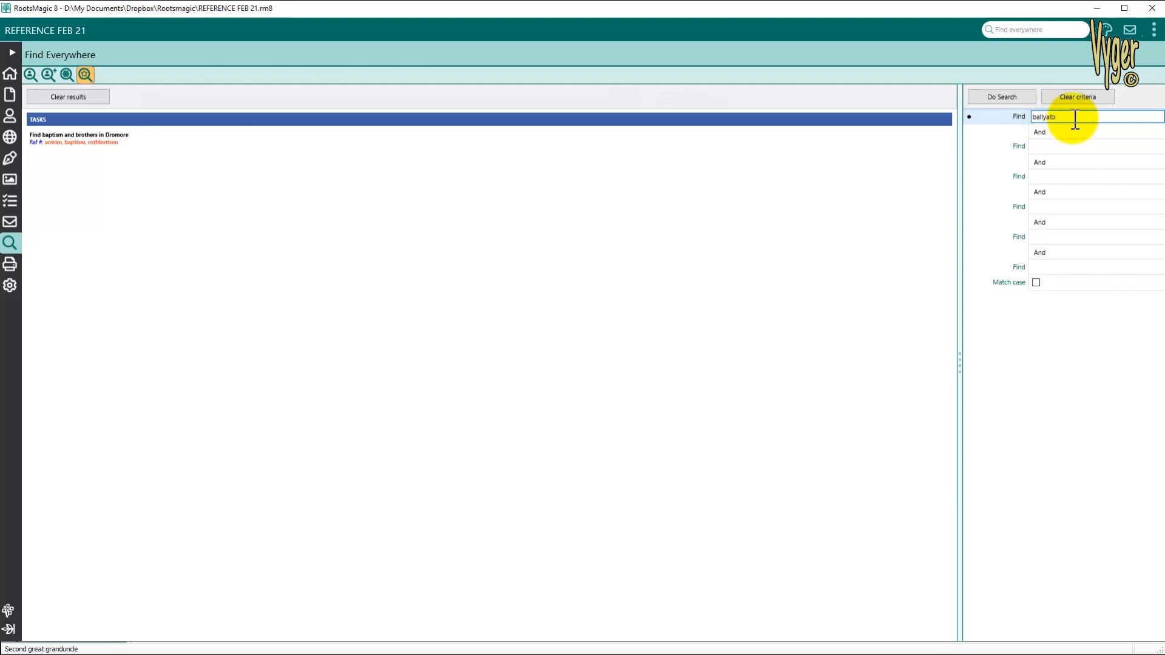
- Search everywhere in RootsMagic 8 for Ballyalbanagh, and examine the birth address and its map image matches in Family Historian's search results
click(1003, 96)
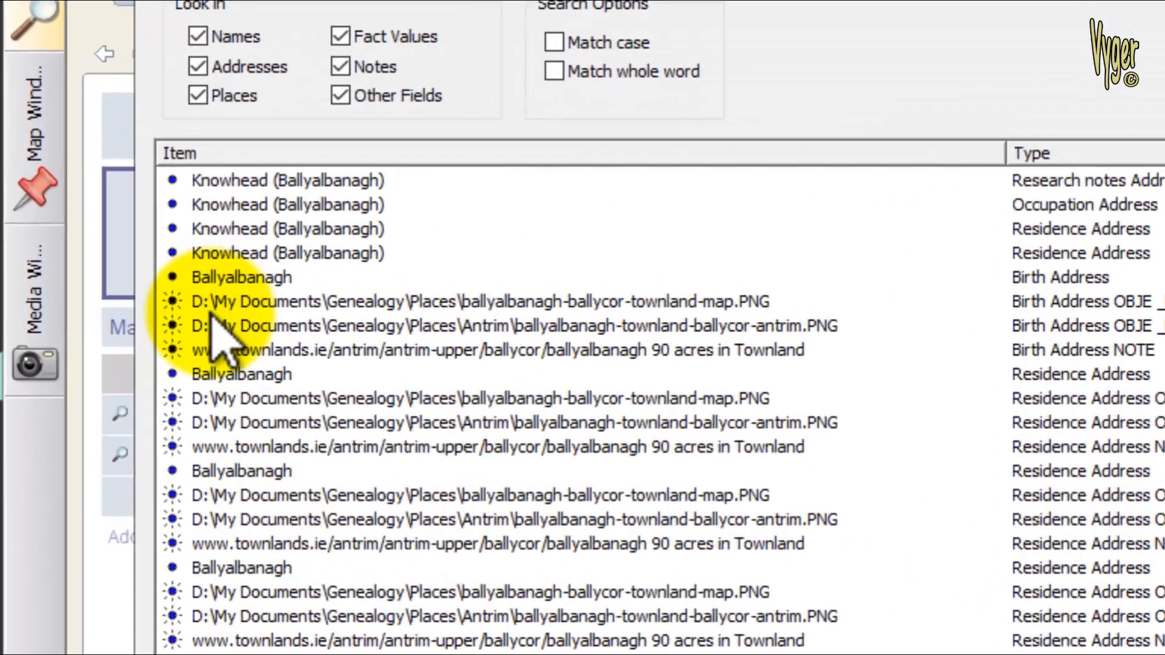
click(164, 278)
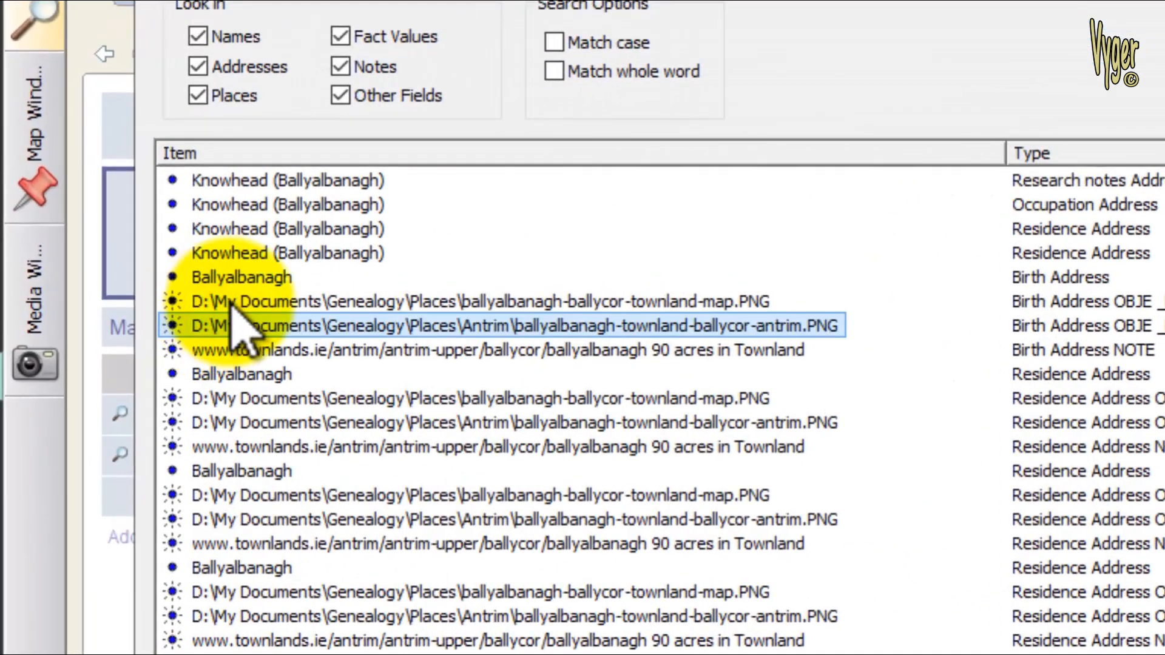
click(165, 260)
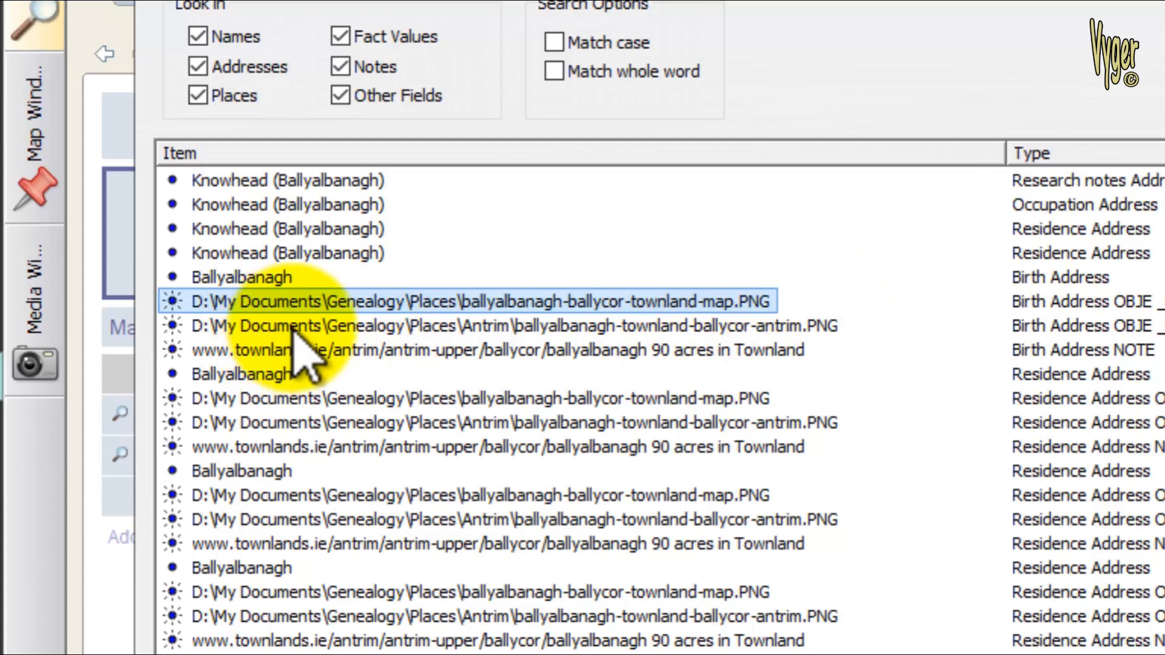
click(435, 328)
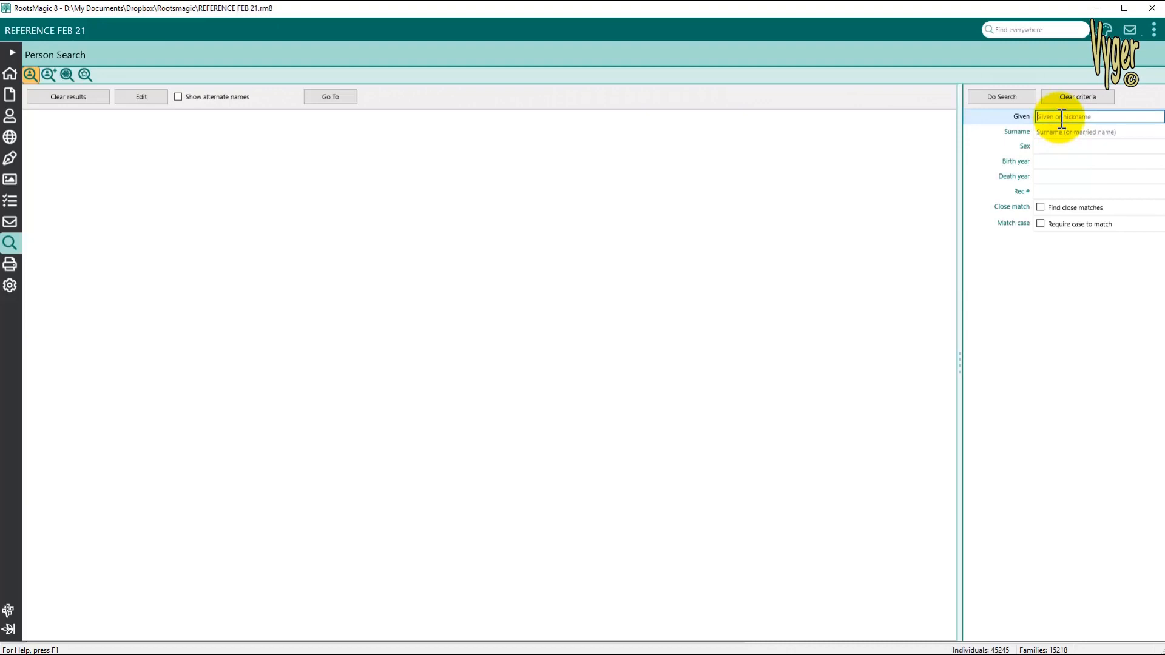
- Run a RootsMagic 8 person search by given name and partial surname, and open the first field's choices in the advanced person search
text(thomas)
key(Tab)
text(surg)
click(996, 97)
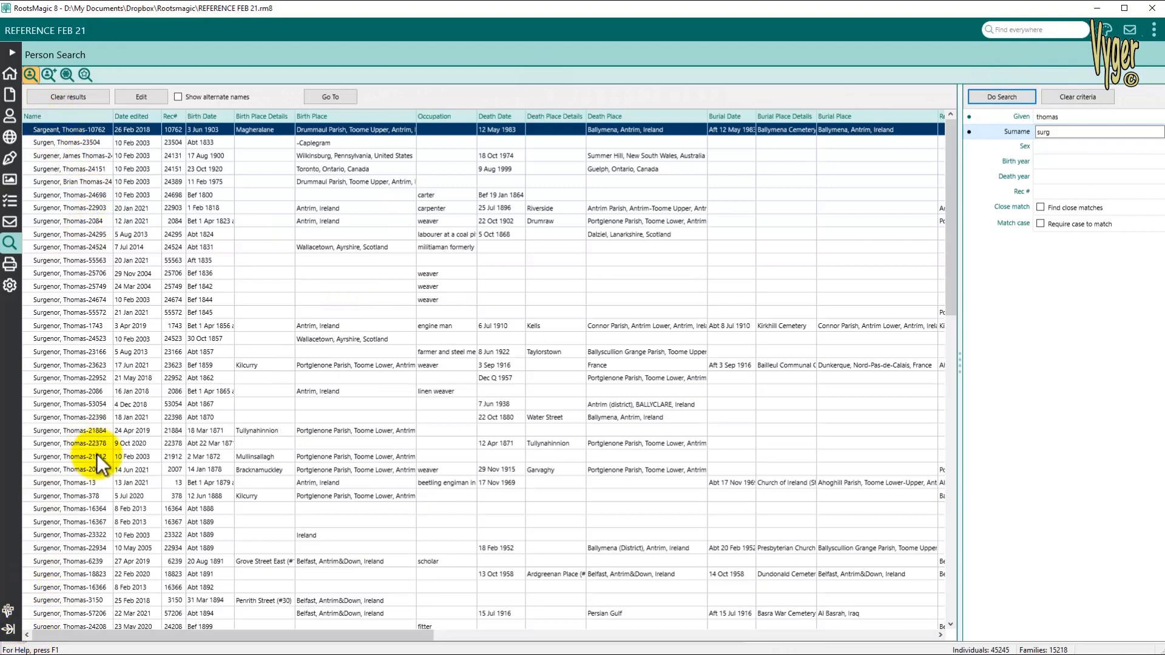
click(48, 75)
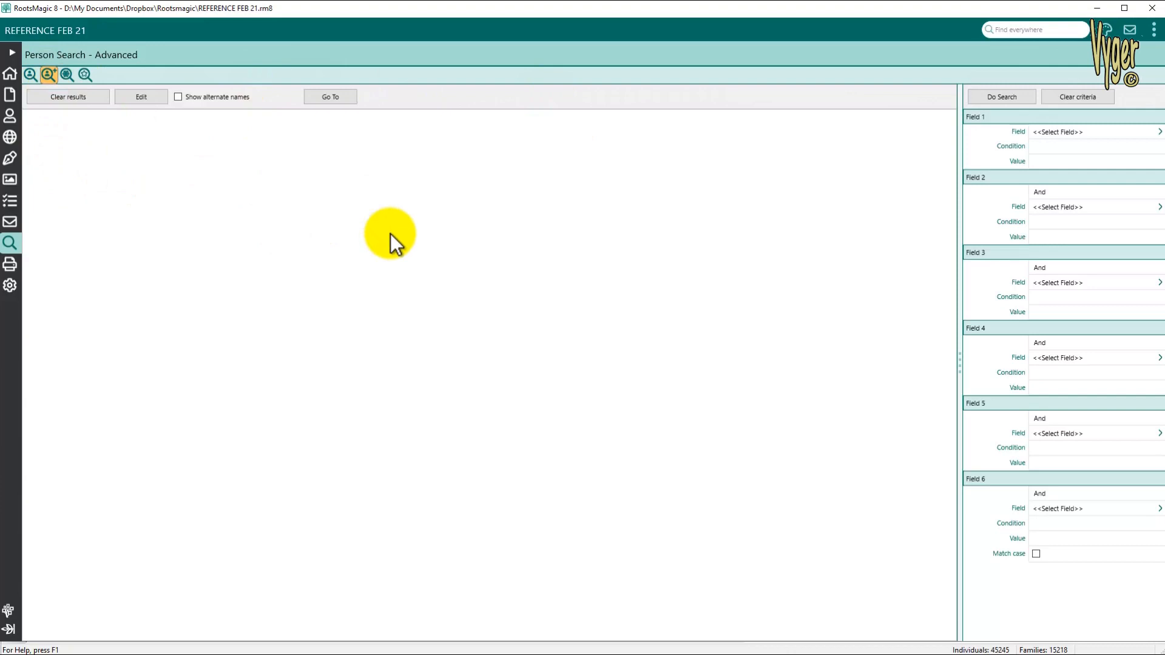
click(1091, 134)
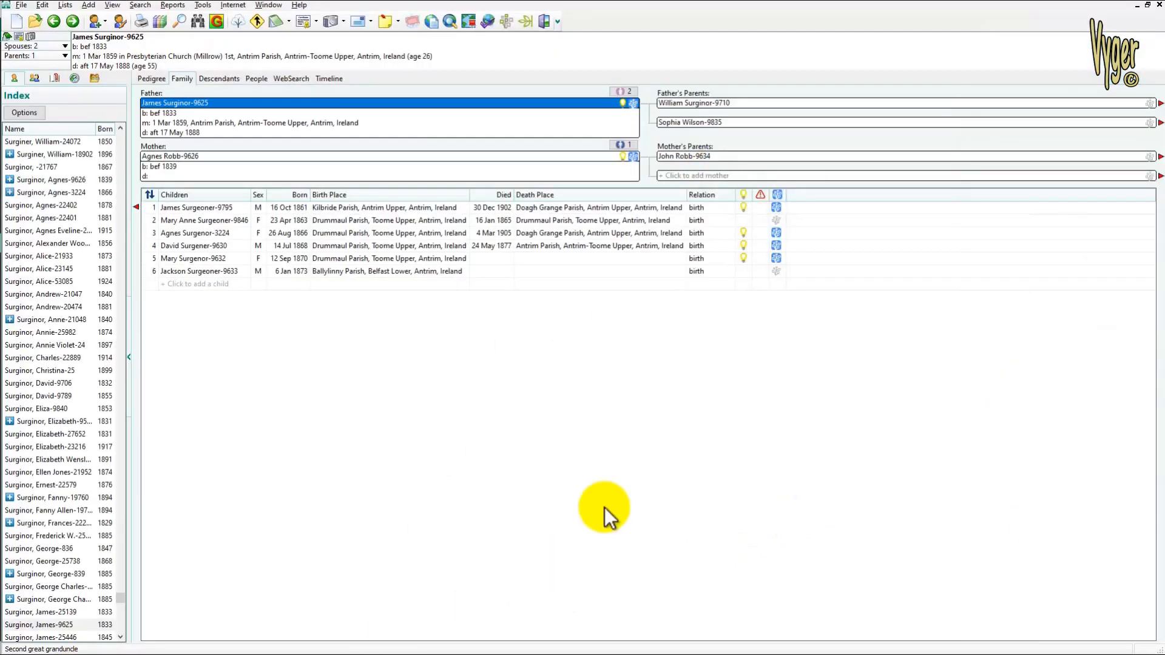
- In RootsMagic 7's explorer, define a person search for Burial place details containing "cemetery"
key(ctrl+f)
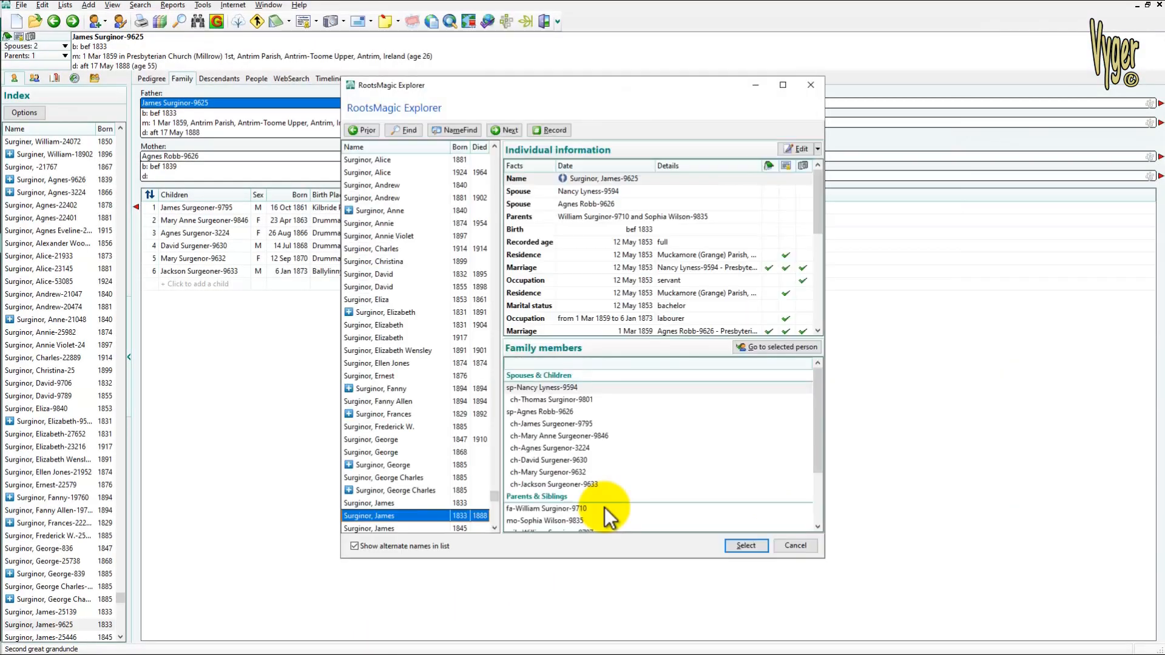
key(alt+f)
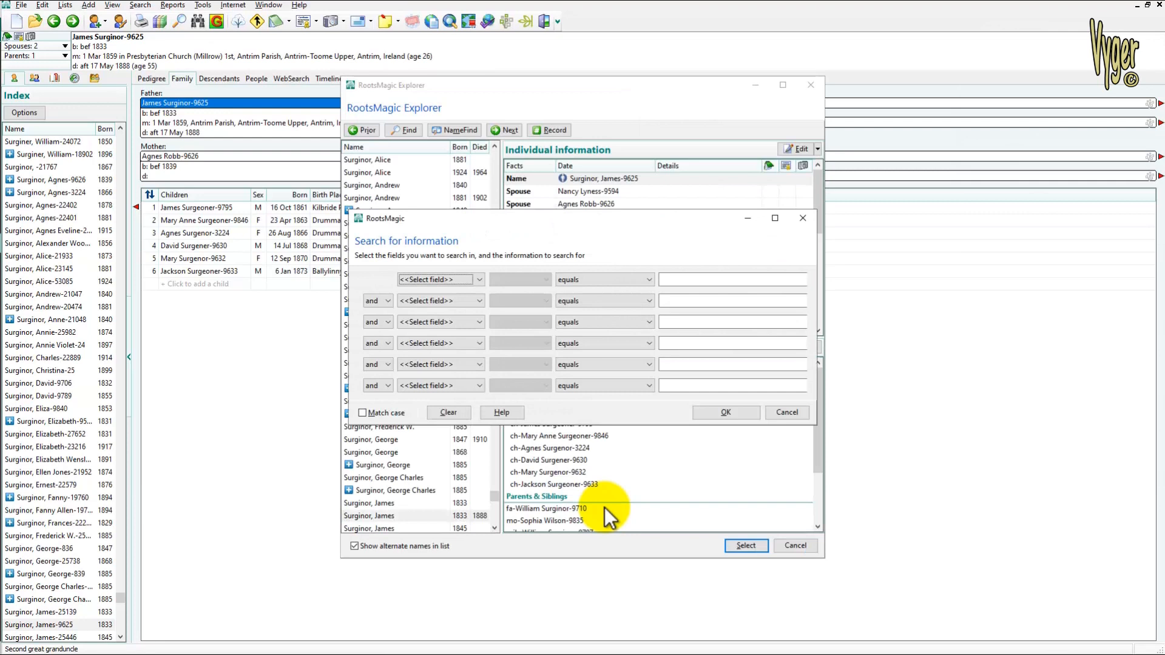
text(bu)
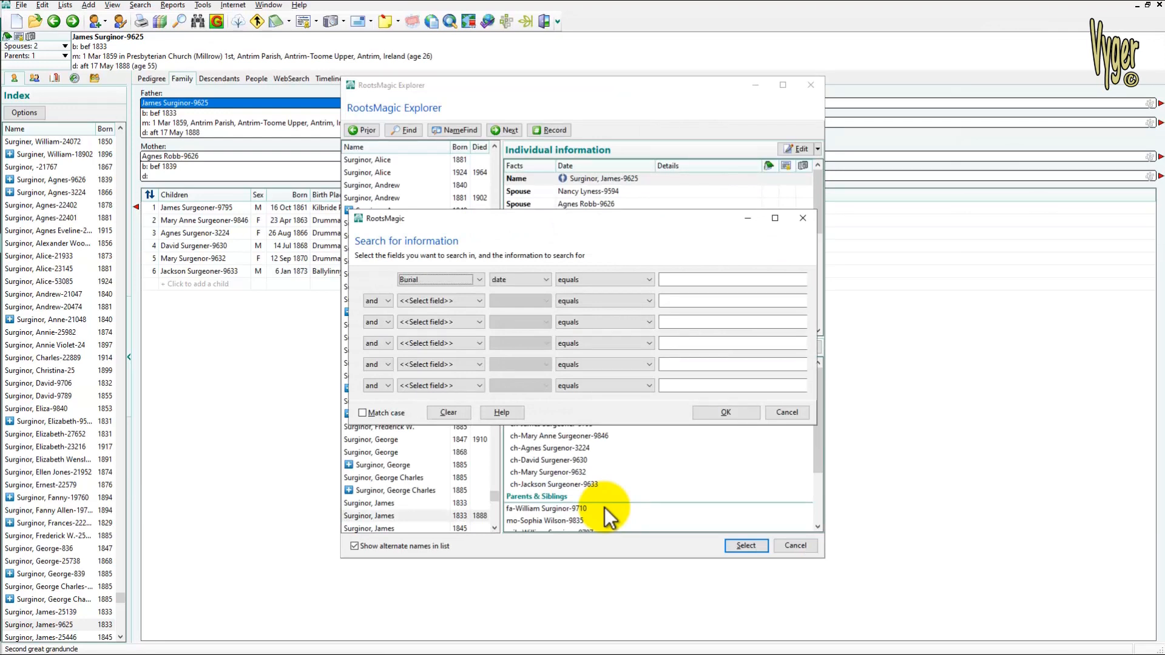
key(Tab)
key(Down)
key(Down)
key(Tab)
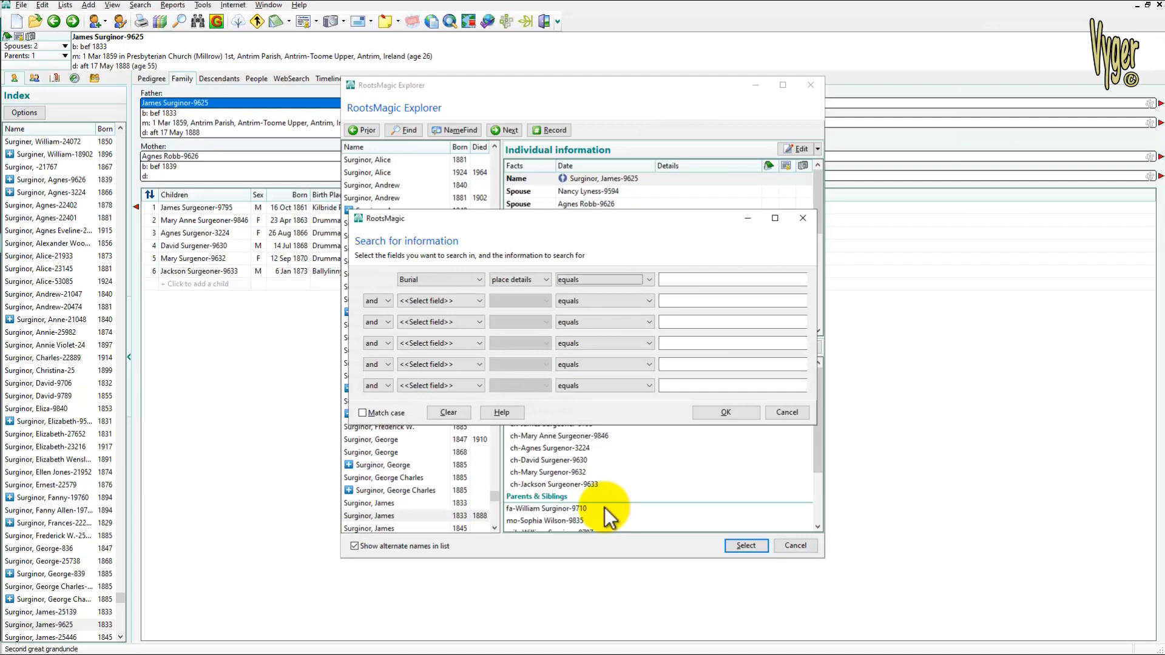
key(Down)
key(Tab)
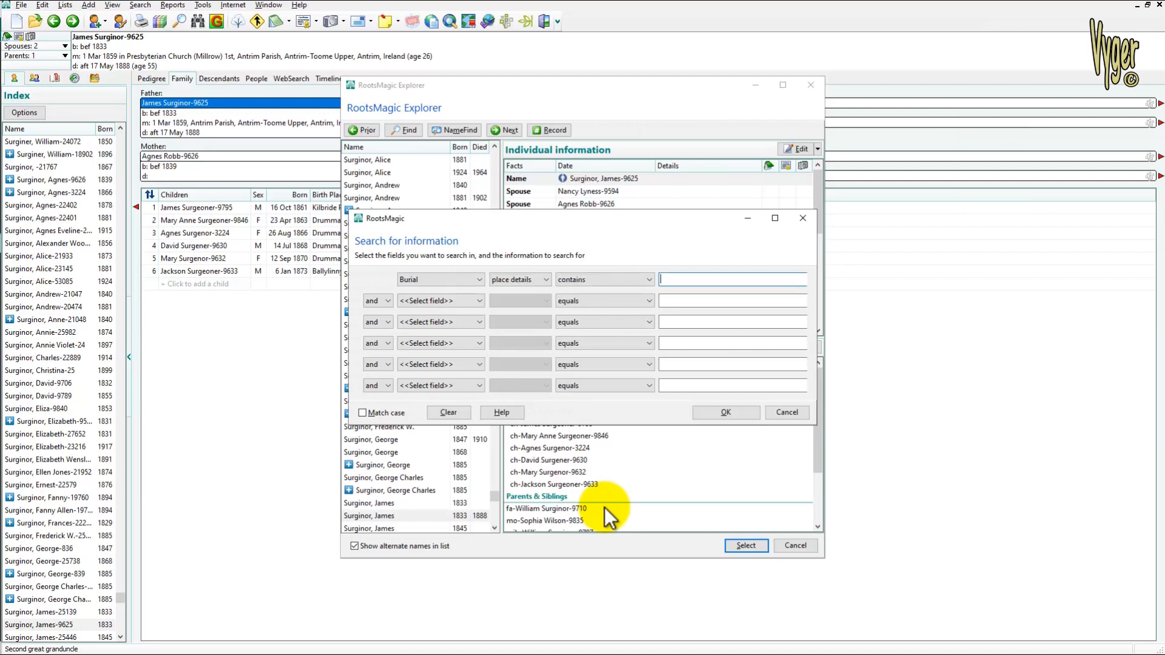
text(cemetery)
- Run the burial cemetery search, go through several successive matching people, and close the explorer without selecting anyone
key(Tab)
key(Tab)
key(Tab)
key(Tab)
key(Tab)
key(Tab)
key(Tab)
key(Tab)
key(Tab)
key(Tab)
key(Tab)
key(Tab)
key(Tab)
key(Tab)
key(Tab)
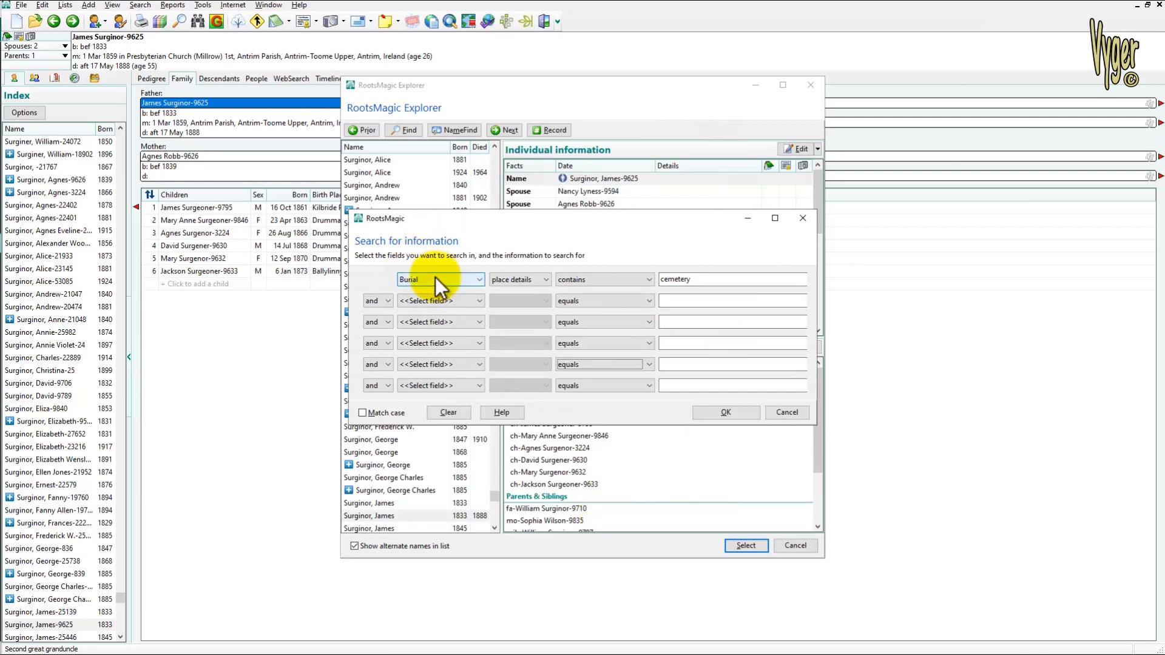
click(720, 425)
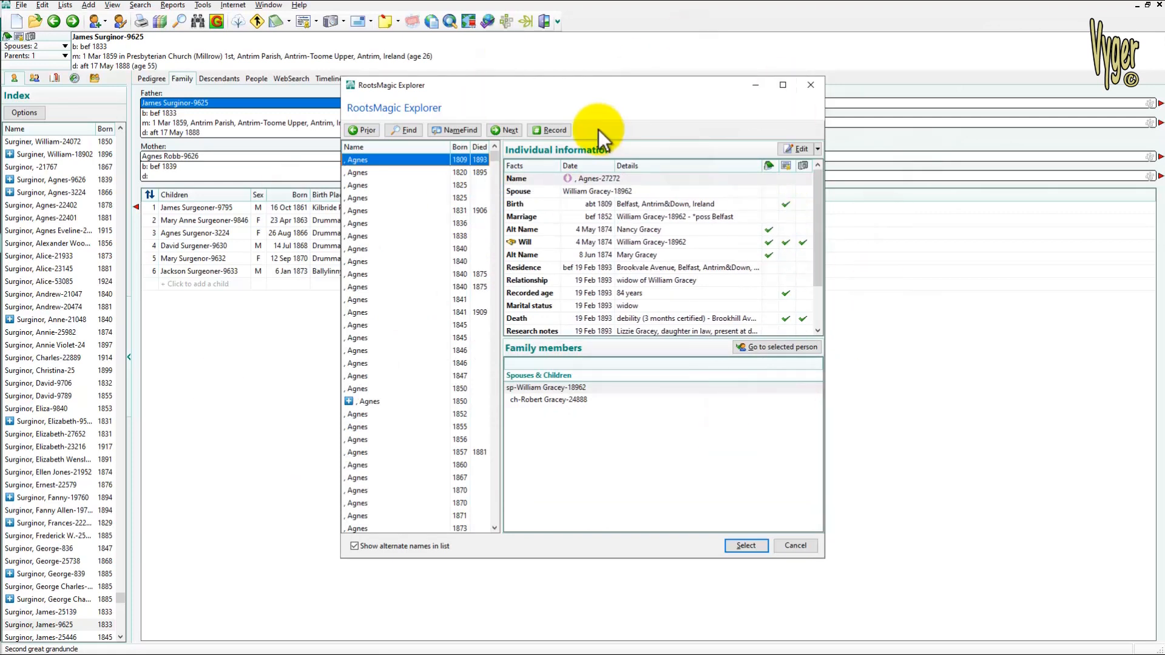
click(500, 130)
click(500, 129)
click(500, 129)
click(500, 129)
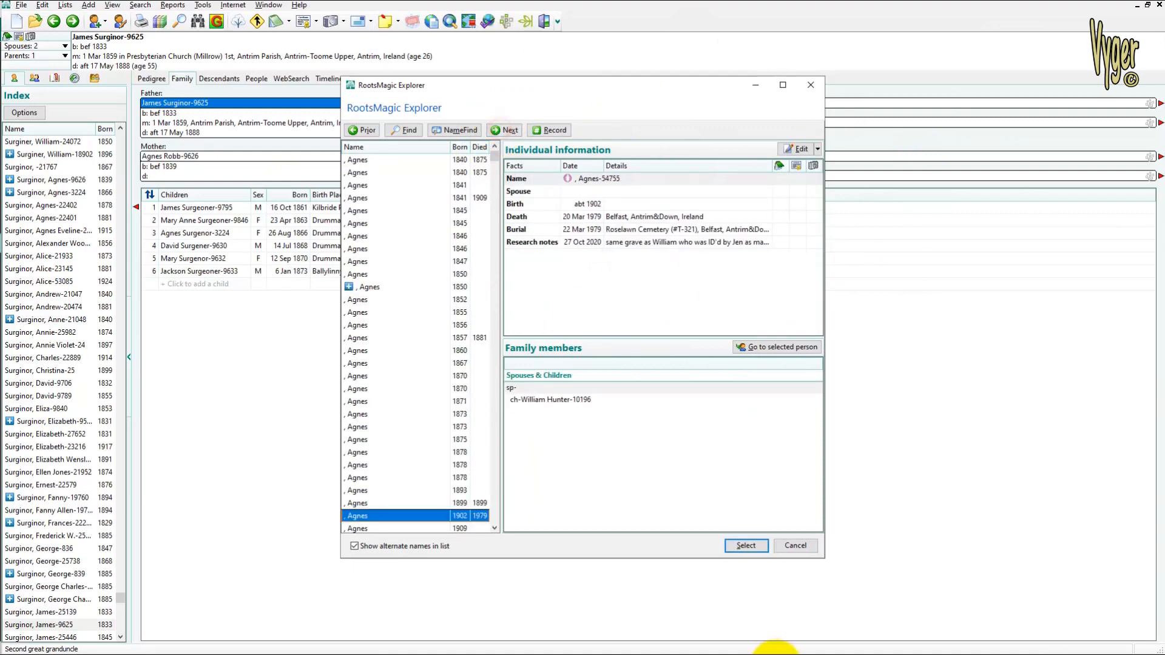
click(794, 546)
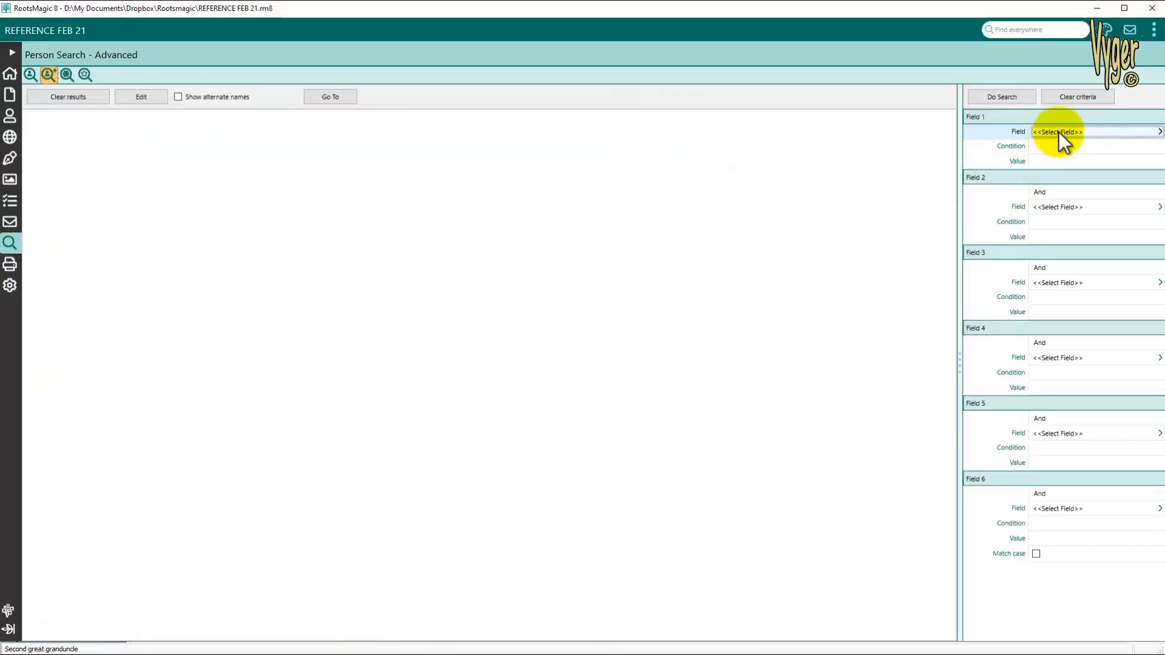
- In RootsMagic 8's advanced person search, choose Burial as the fact for the first search field
click(1058, 131)
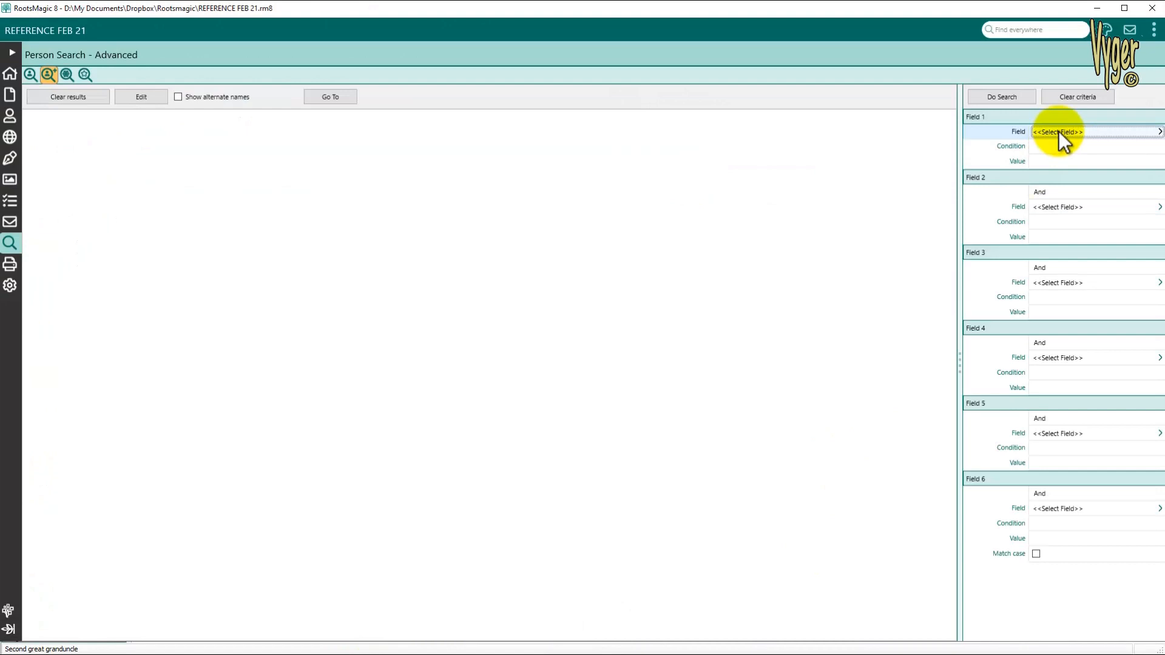
key(r)
key(r)
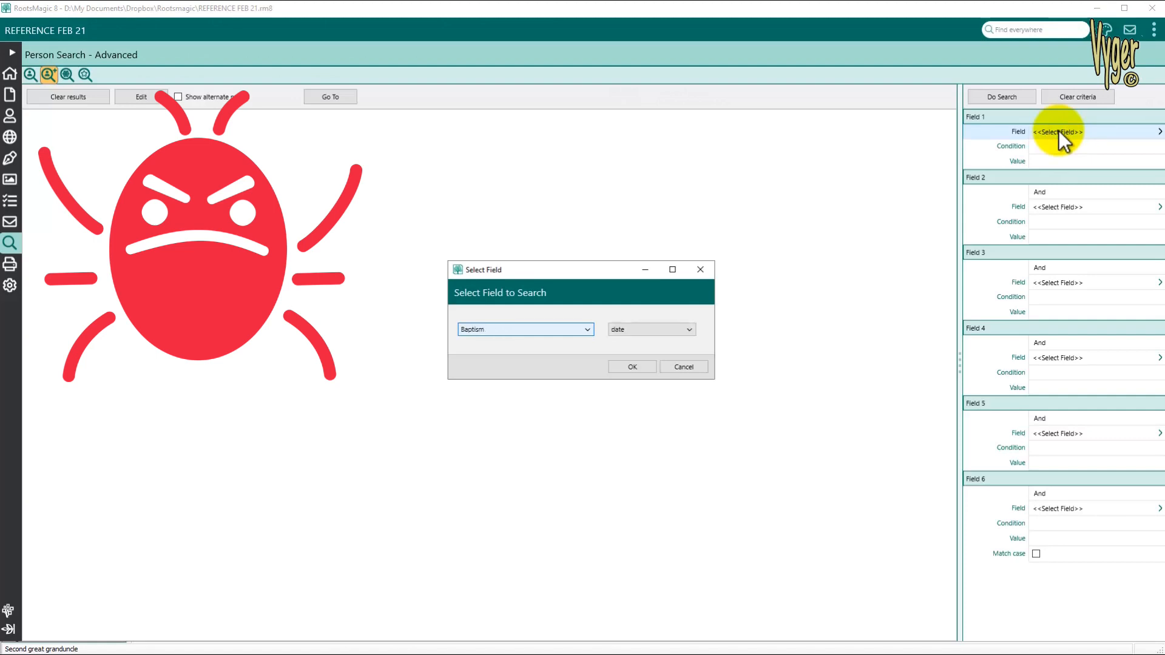
key(r)
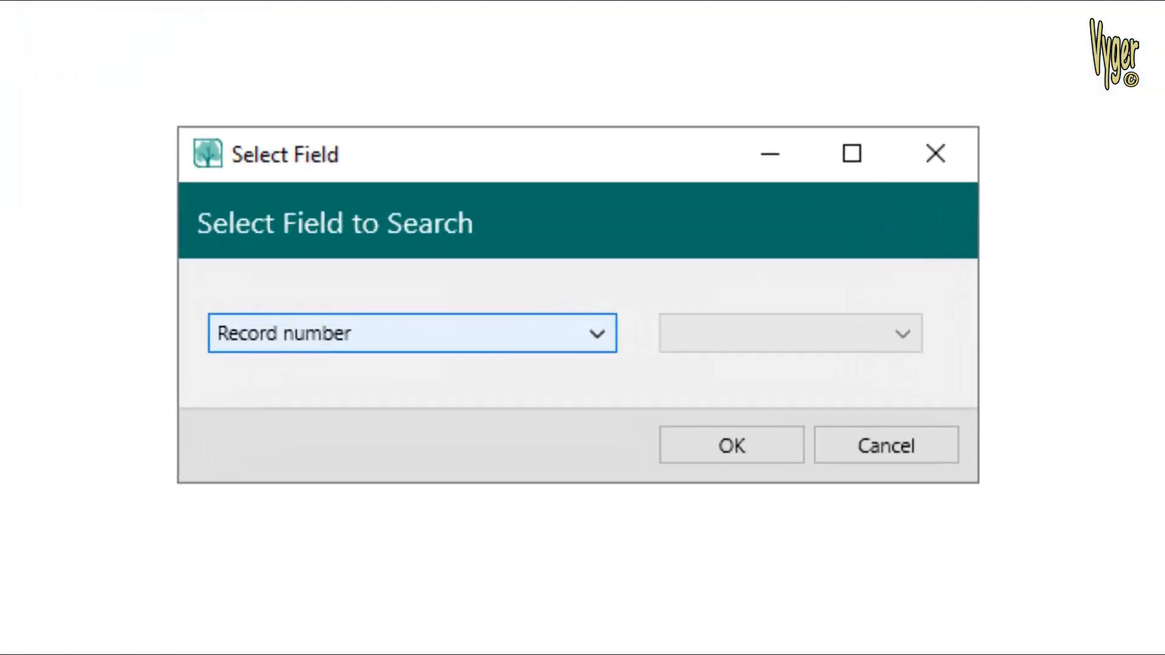
key(b)
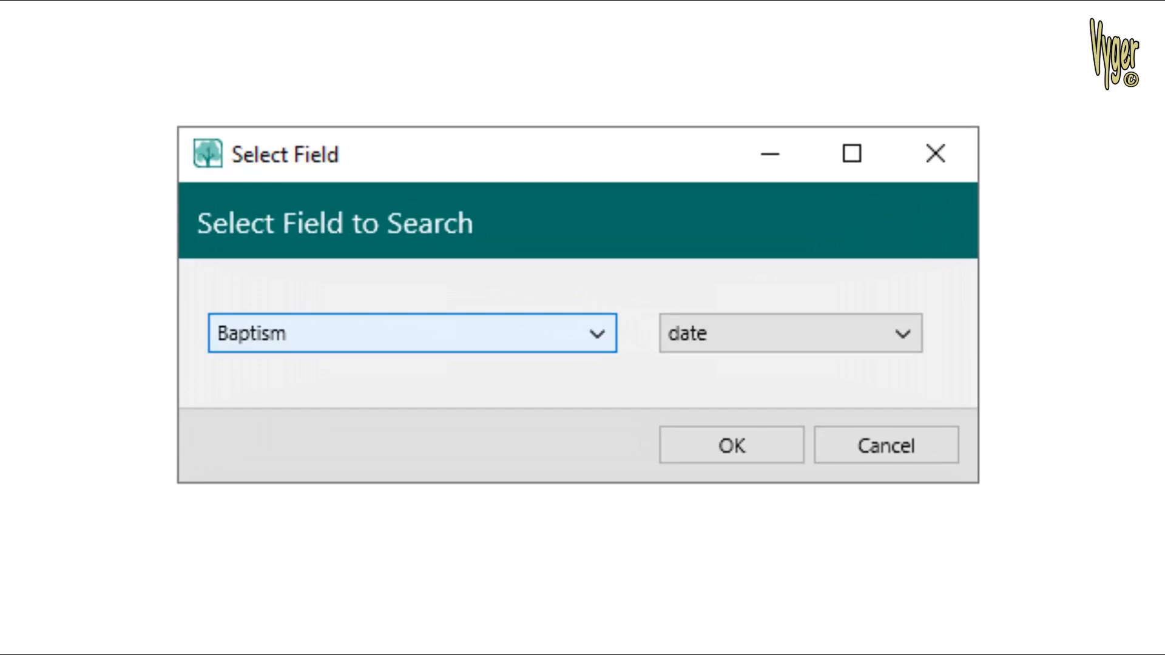
key(b)
key(b)
key(b)
key(b)
key(b)
key(Tab)
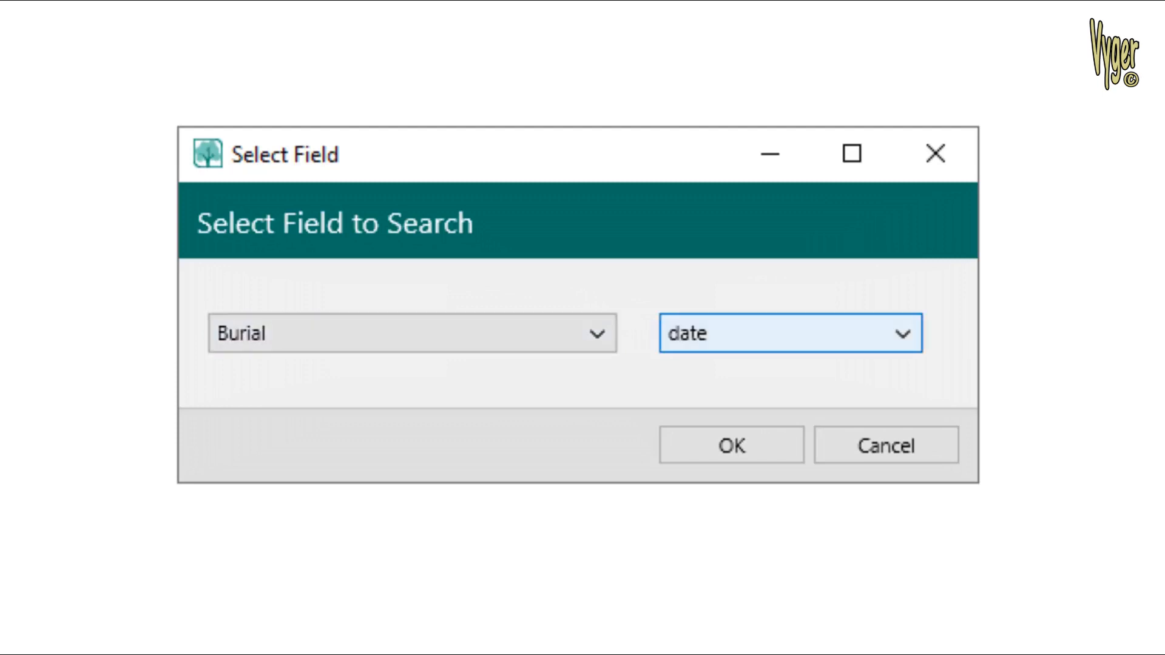
- Set the first search field to the burial's place details and enter "cemetery" as its value
key(p)
key(p)
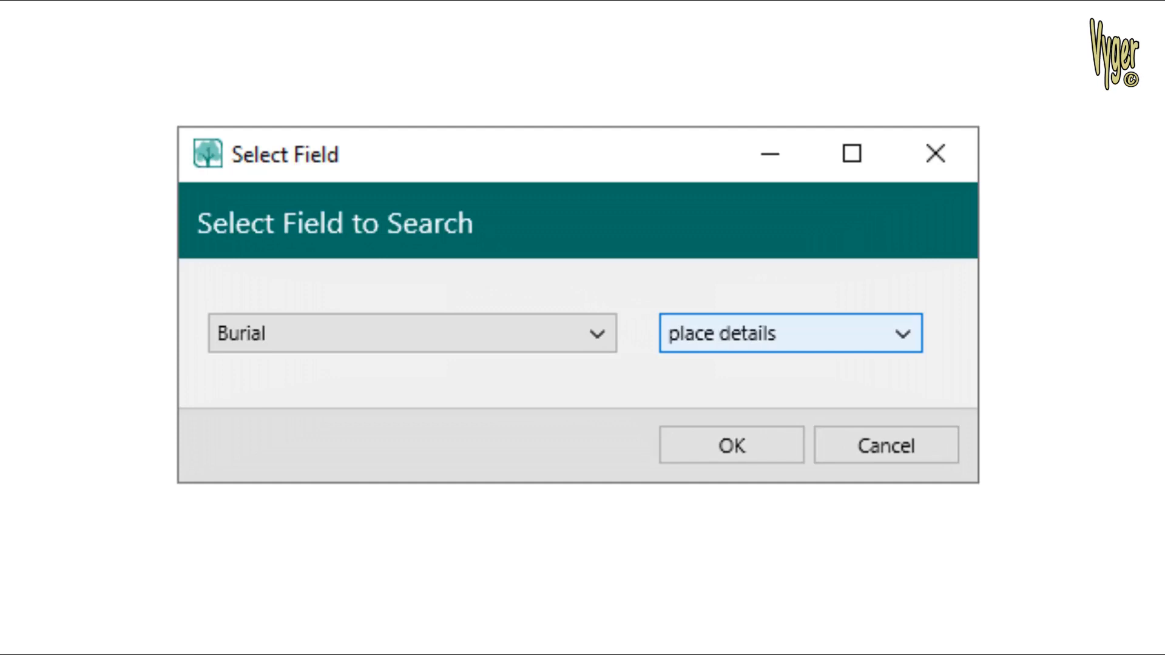
key(Tab)
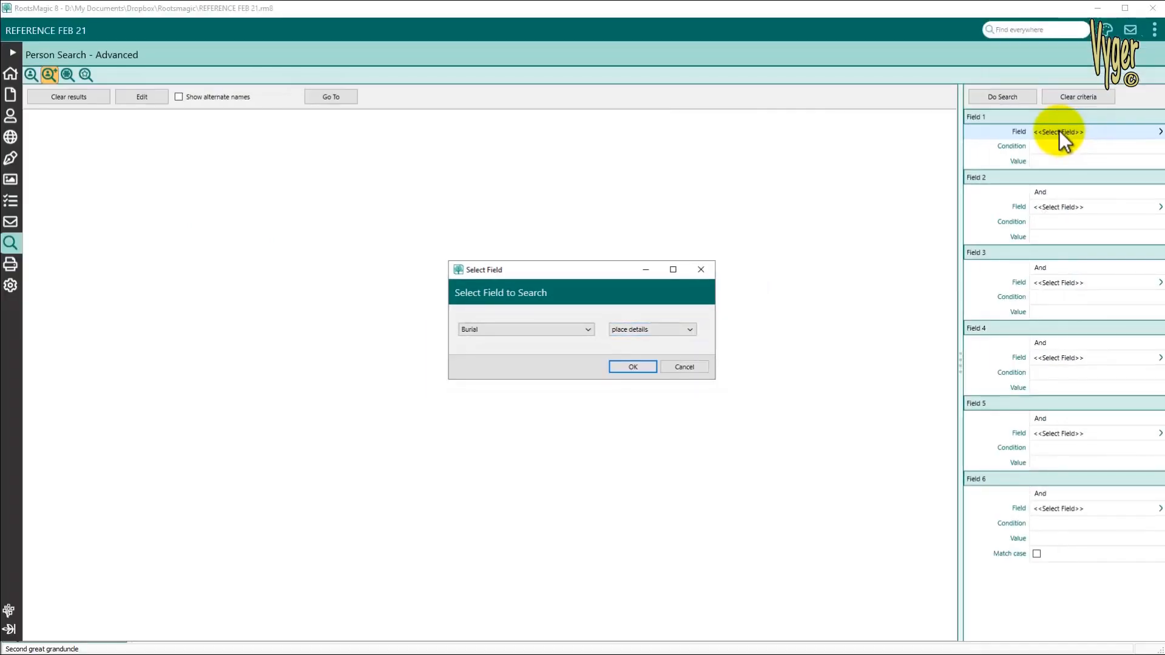
key(Return)
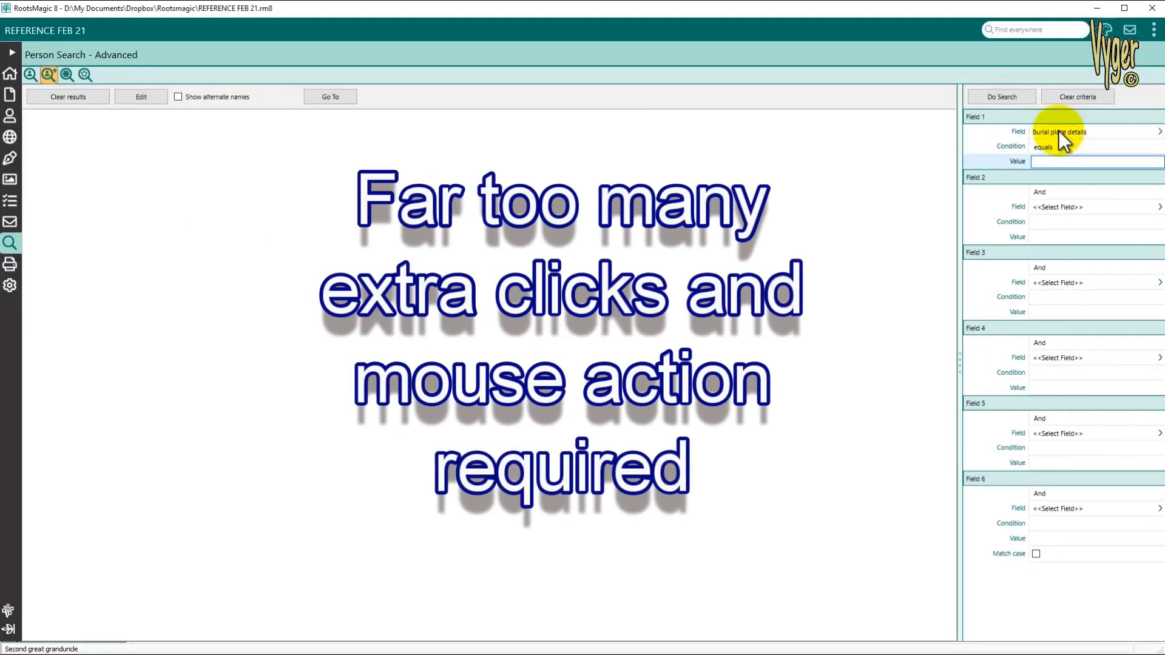
text(cemetery)
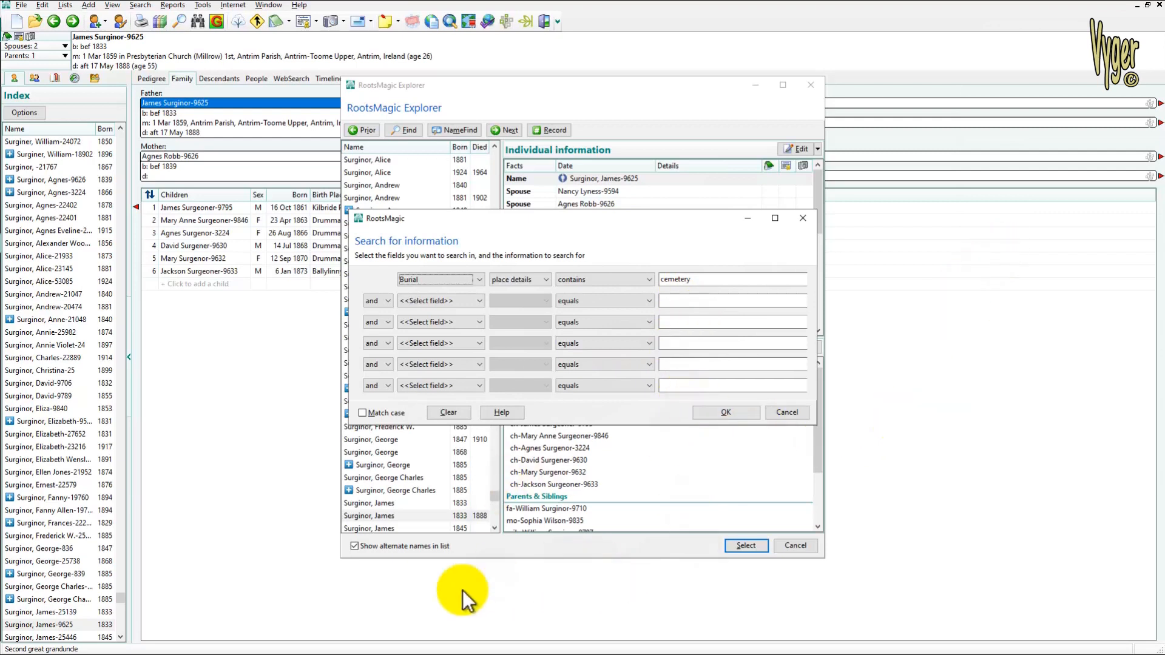
- In Family Historian, save the Gedcom Marker query as a custom query under its existing name
mouse_move(350, 648)
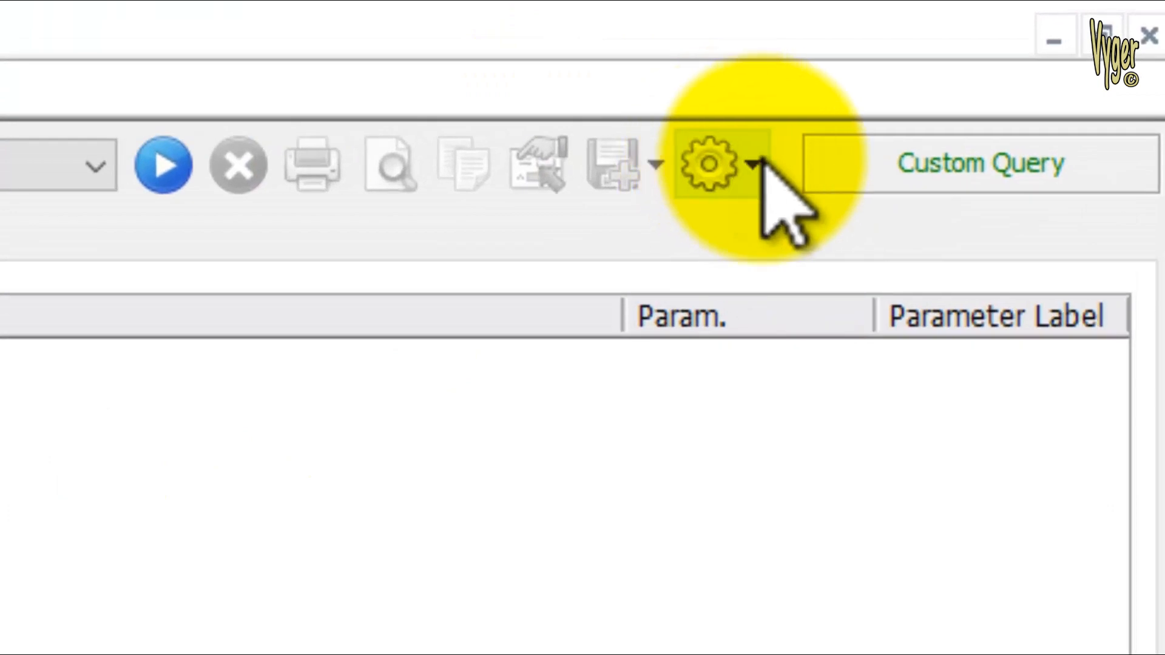
click(756, 163)
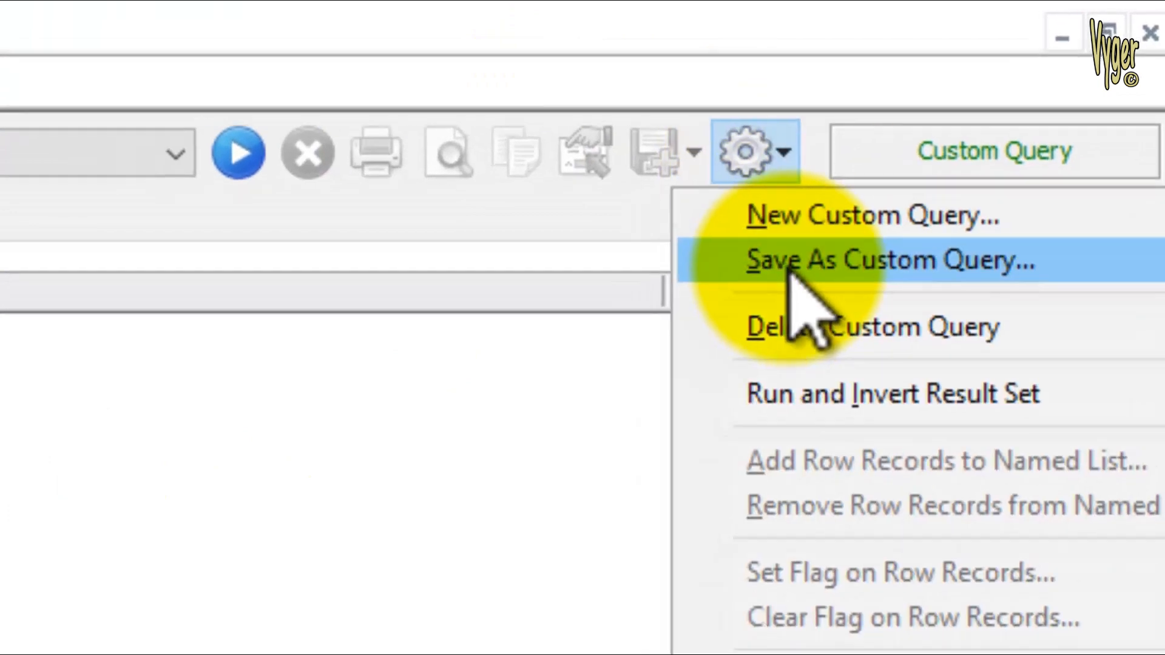
click(789, 262)
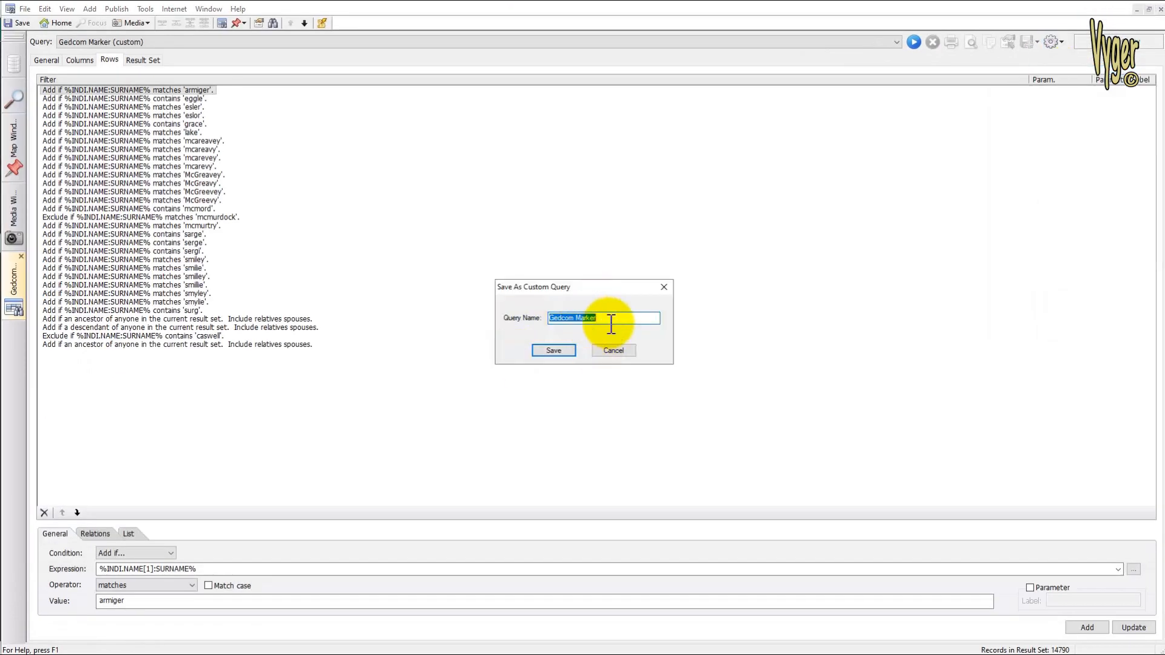
click(554, 350)
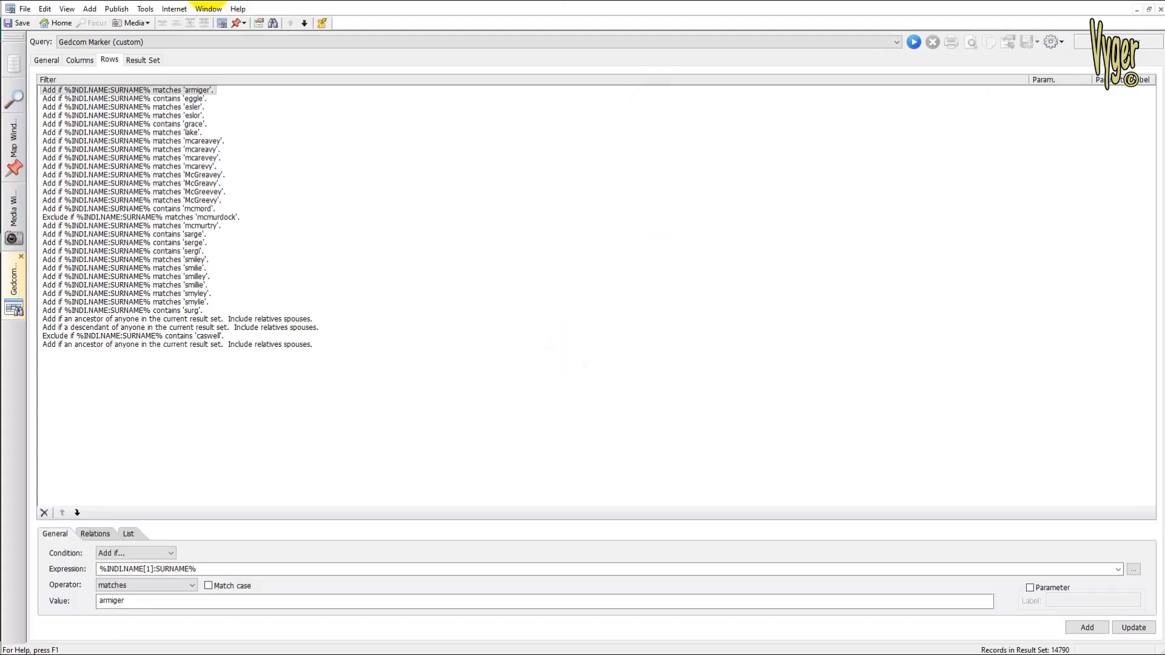
- Run the Missing census custom query for the prefilled partial surname and country containing "united", and return to RootsMagic 8's publishing page
click(194, 42)
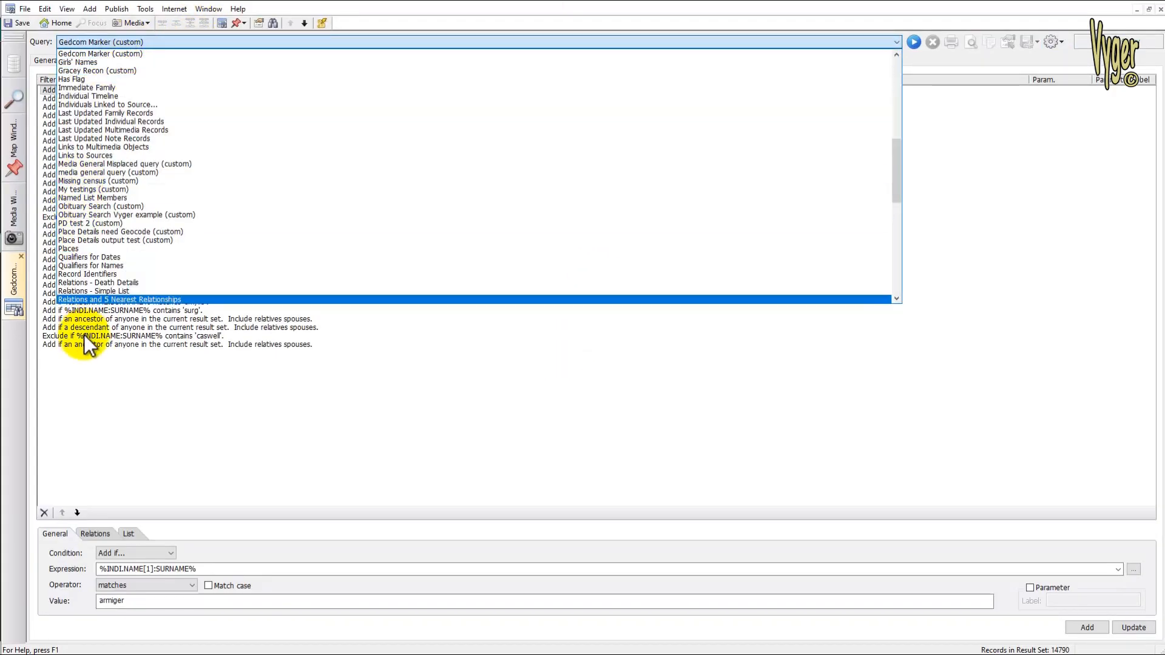
click(108, 180)
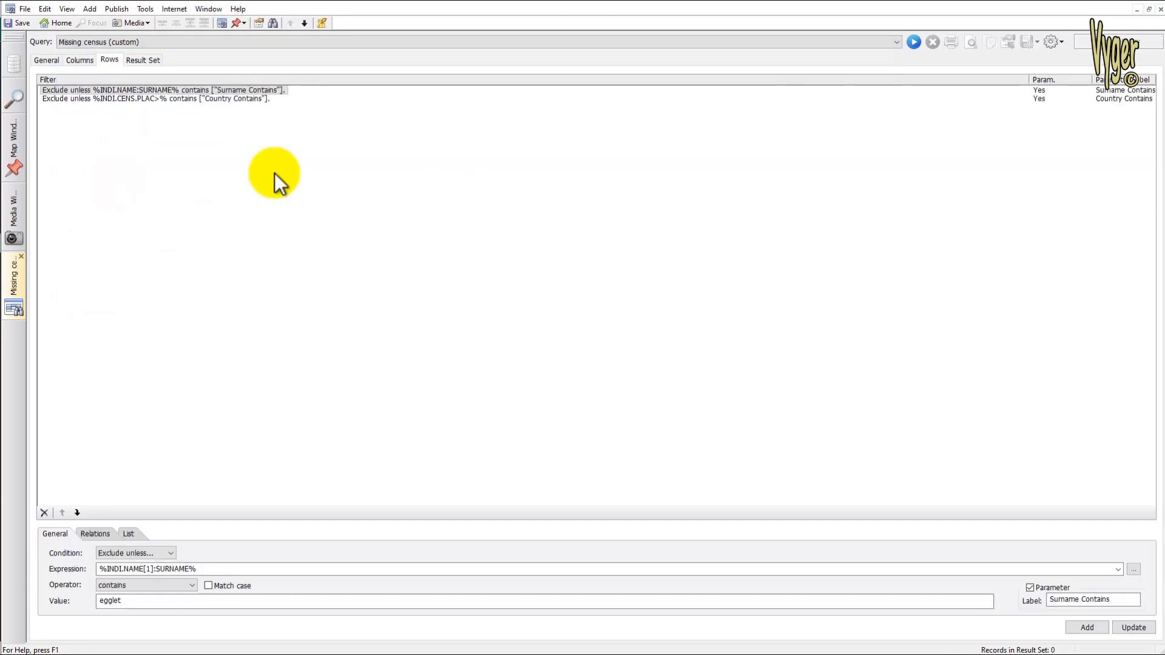
click(914, 42)
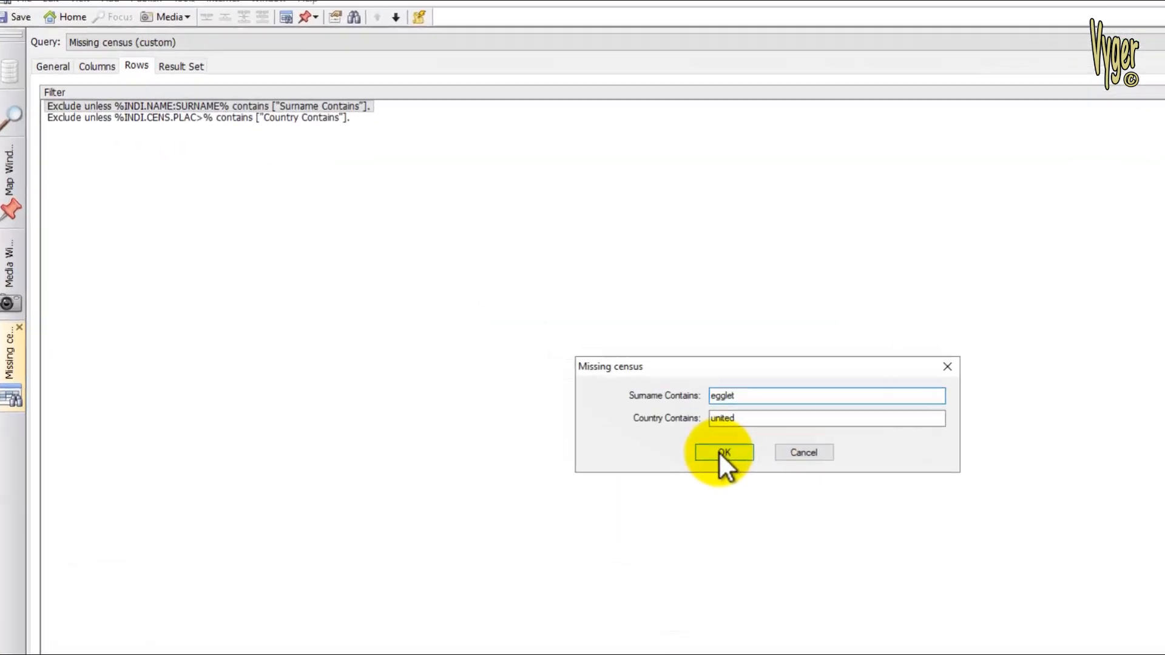
click(555, 349)
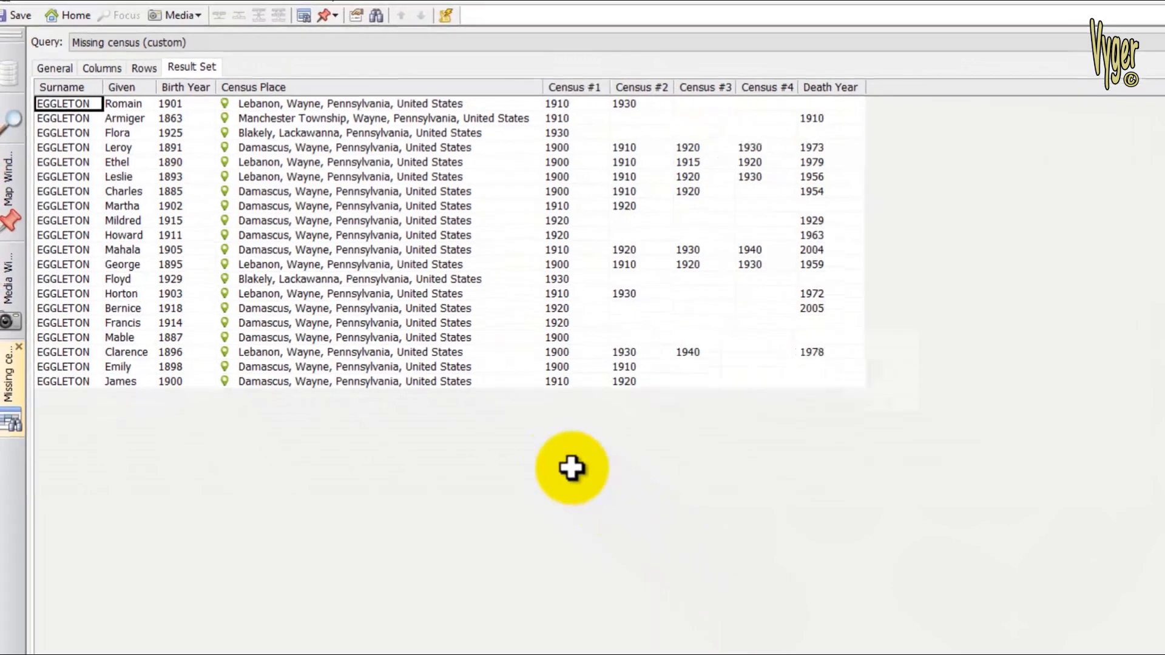
key(alt+Tab)
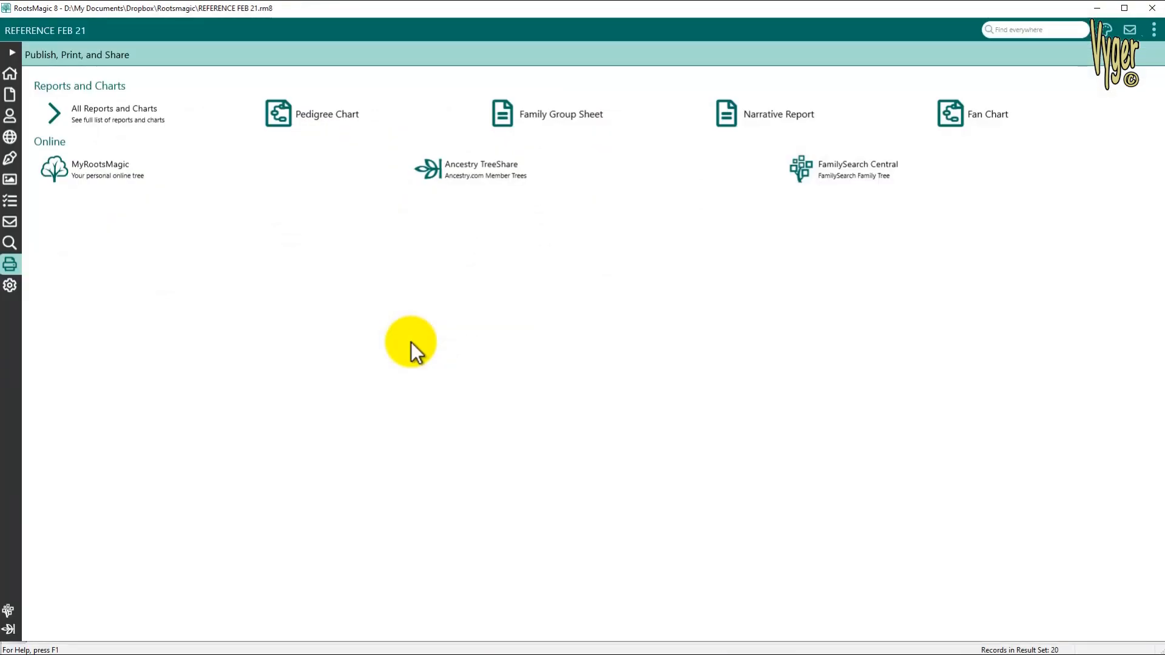
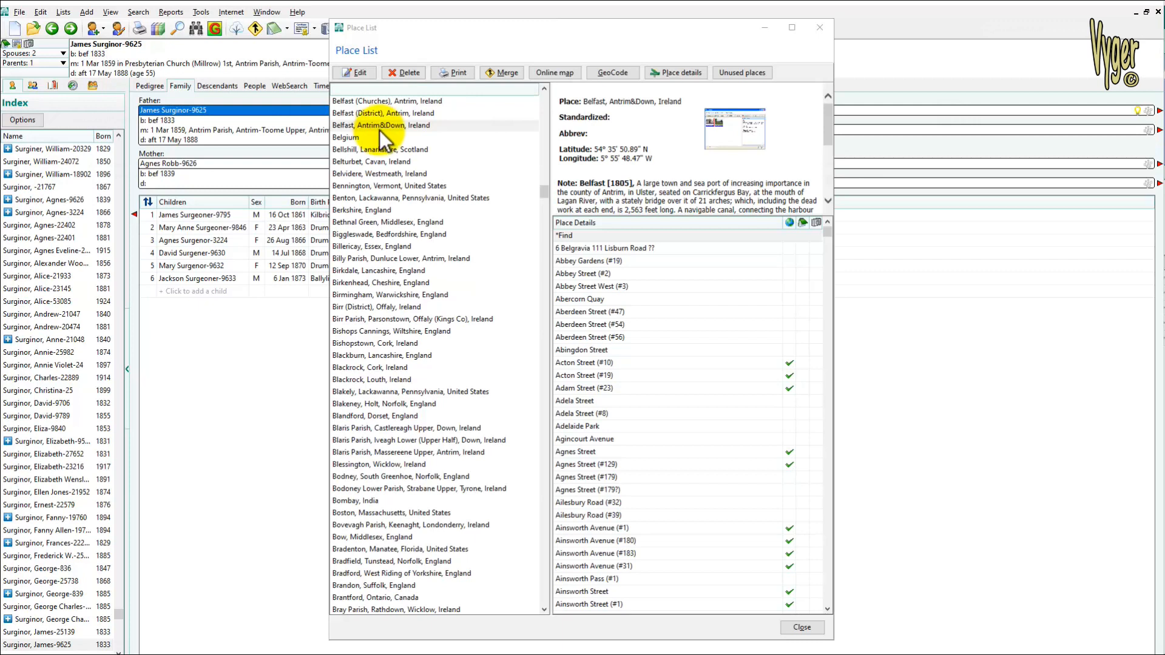
- From RootsMagic 7's Place List, generate a report of events in the single place Belfast, Antrim&Down, Ireland, with place details included
click(377, 125)
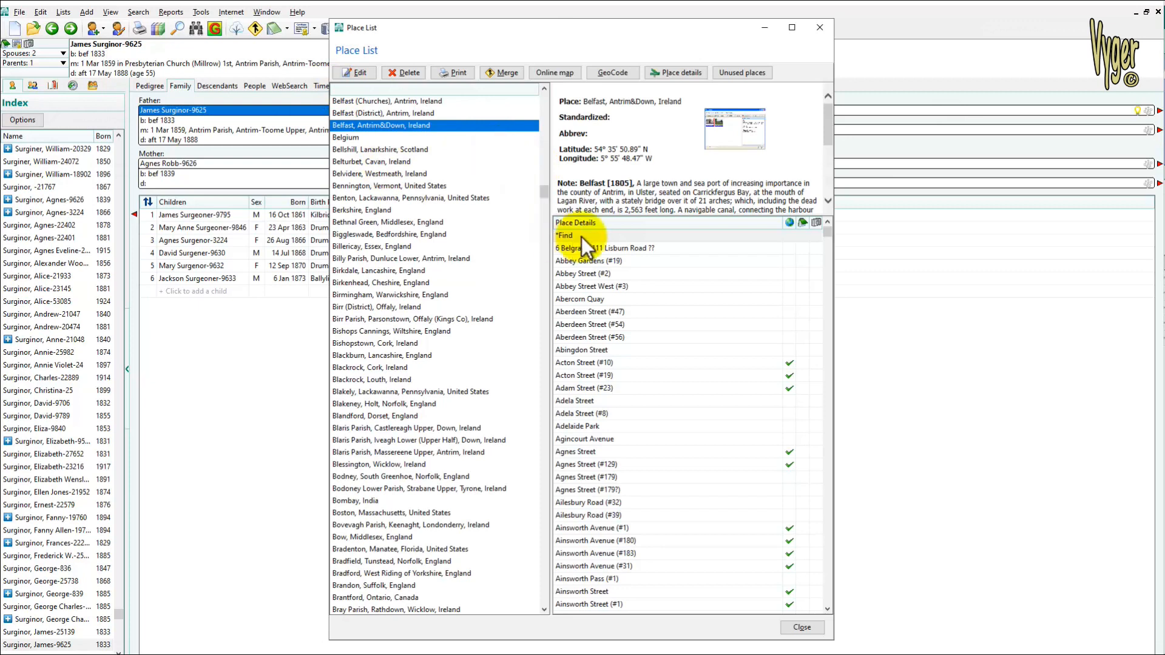
click(450, 76)
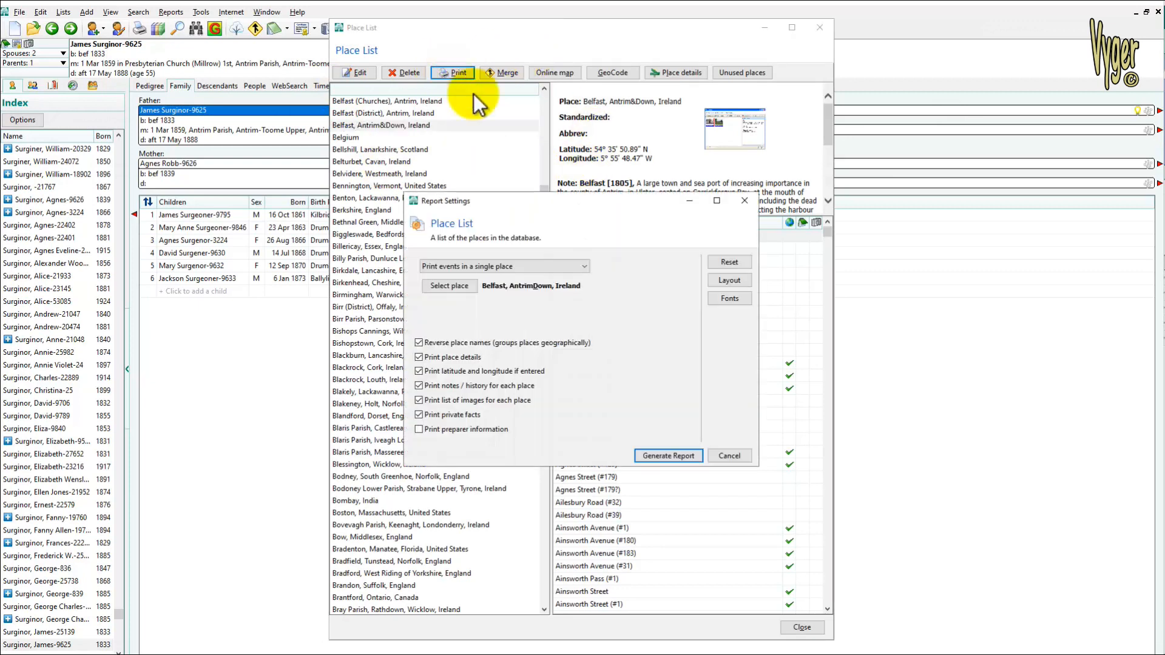
click(662, 457)
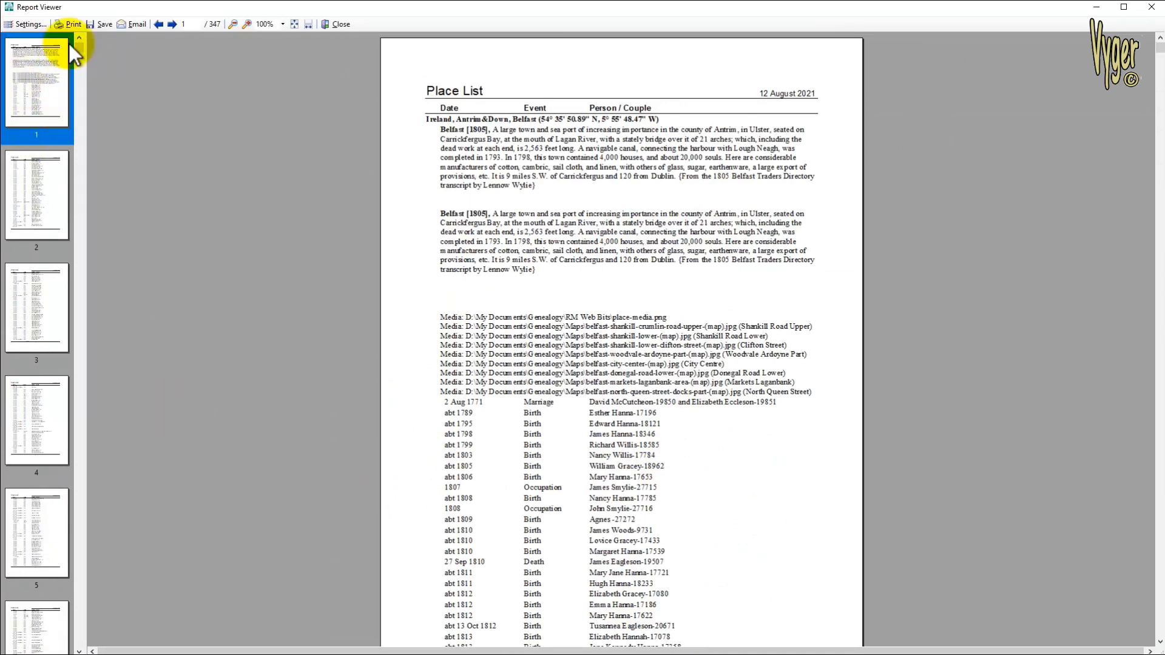
- Examine the Belfast place report's street-level events and linked map images around pages 261 to 263
mouse_move(78, 47)
mouse_down()
mouse_move(79, 280)
mouse_move(82, 34)
mouse_up()
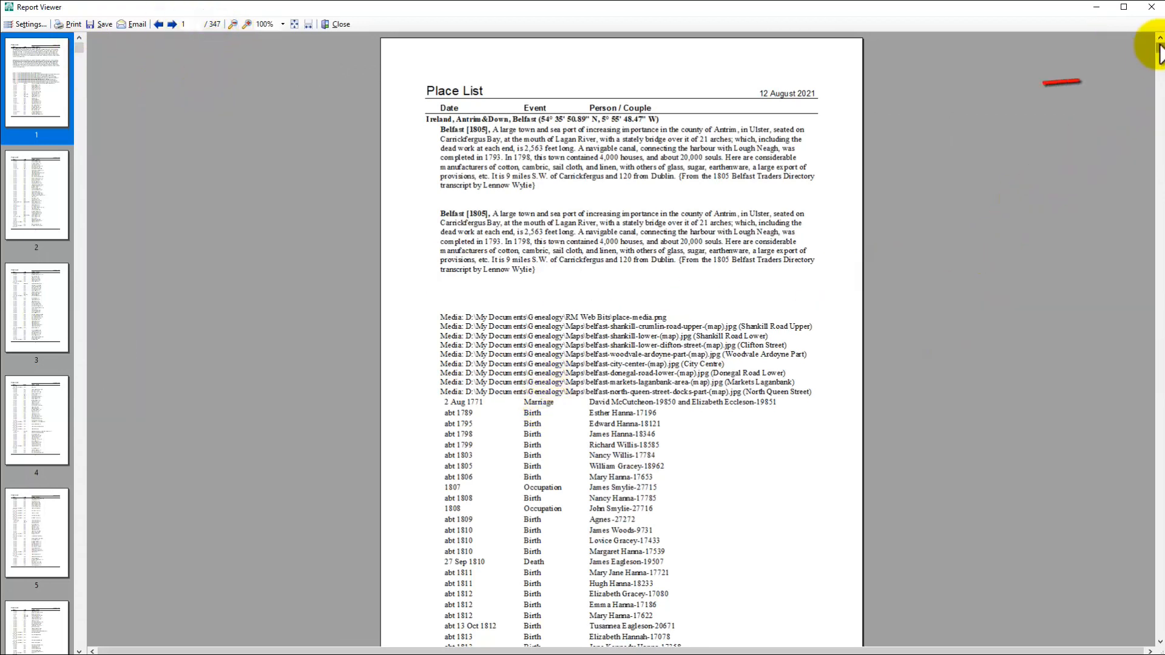
mouse_move(1160, 48)
mouse_down()
mouse_move(1161, 555)
mouse_move(1159, 467)
mouse_move(1159, 487)
mouse_up()
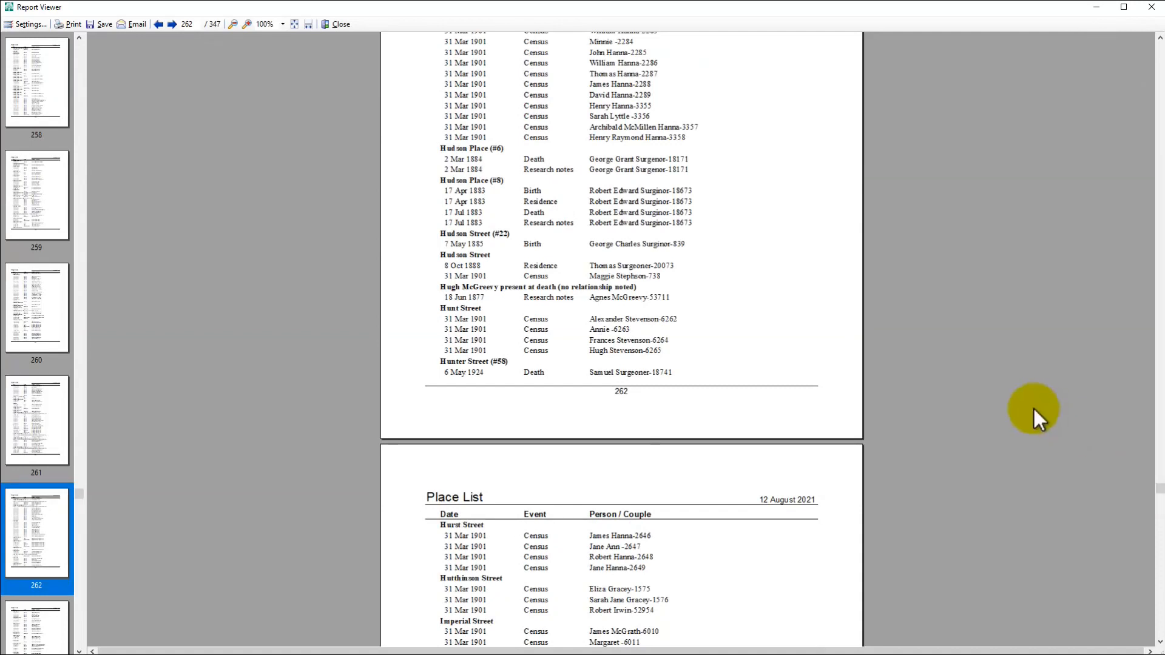
scroll(1026, 408, down, 4)
scroll(1015, 411, down, 5)
scroll(1014, 413, up, 11)
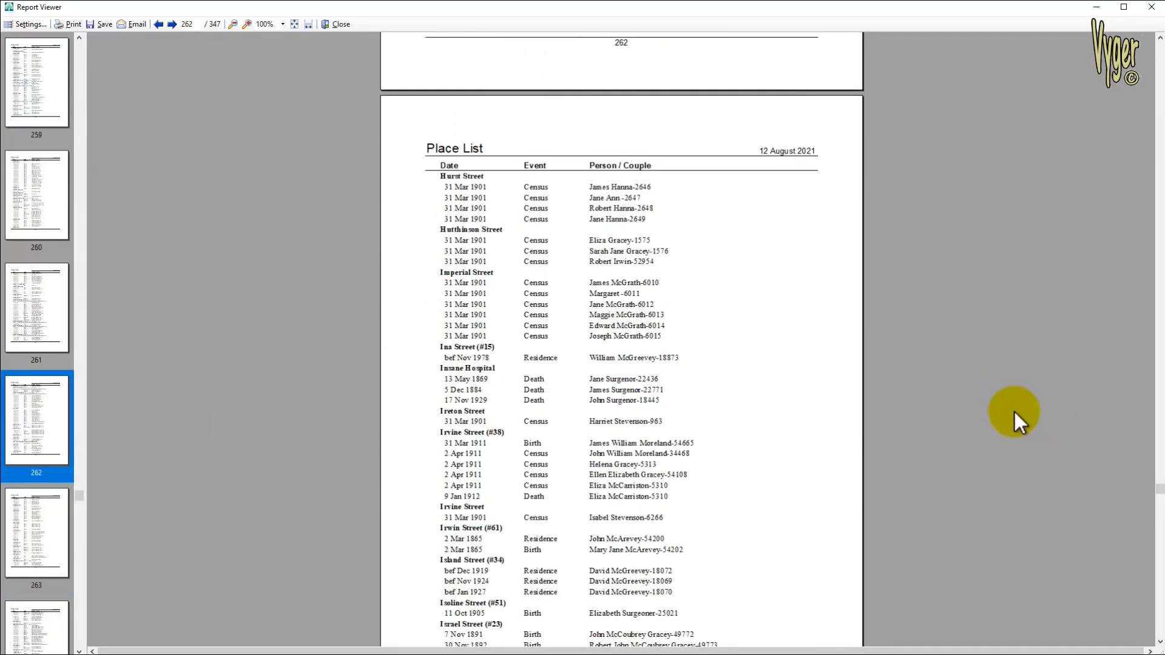
scroll(1013, 410, up, 17)
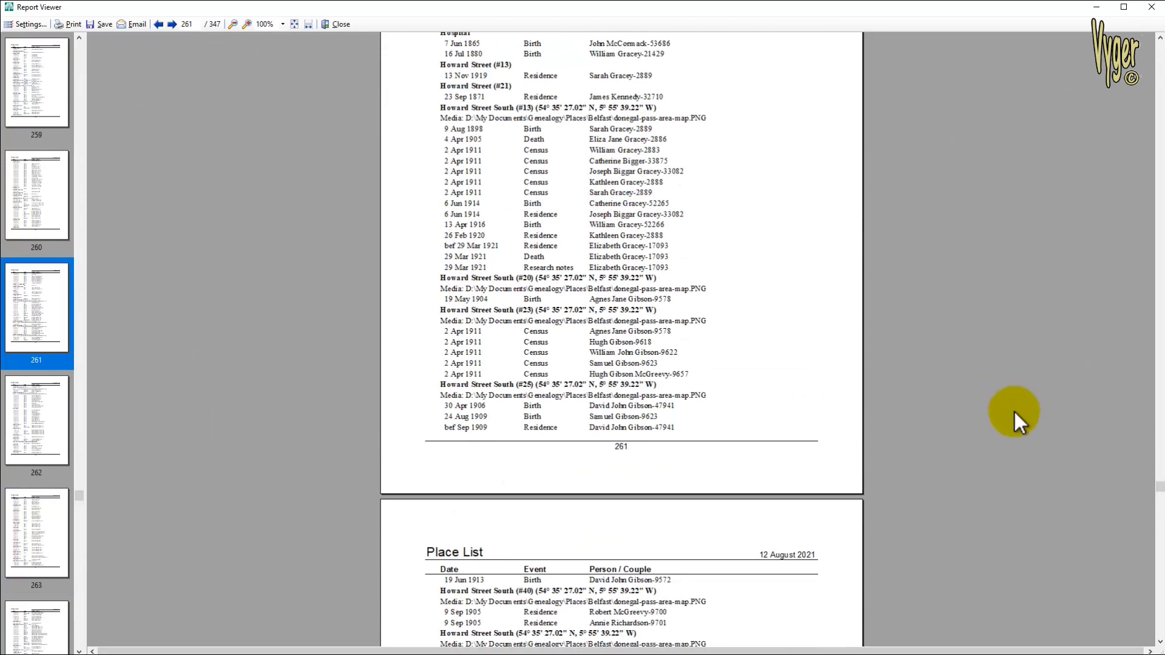
- Switch from RootsMagic 7's Belfast report to RootsMagic 8 and look through the commands available for the place Belfast, Antrim&Down, Ireland
scroll(1013, 413, up, 4)
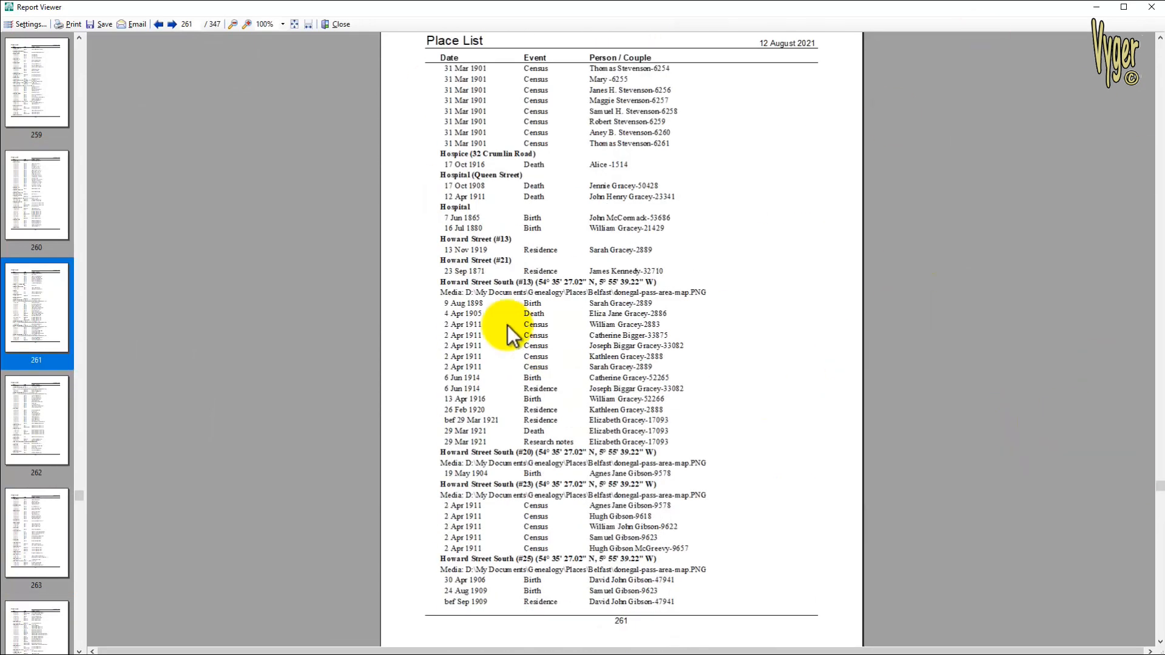
key(alt+Tab)
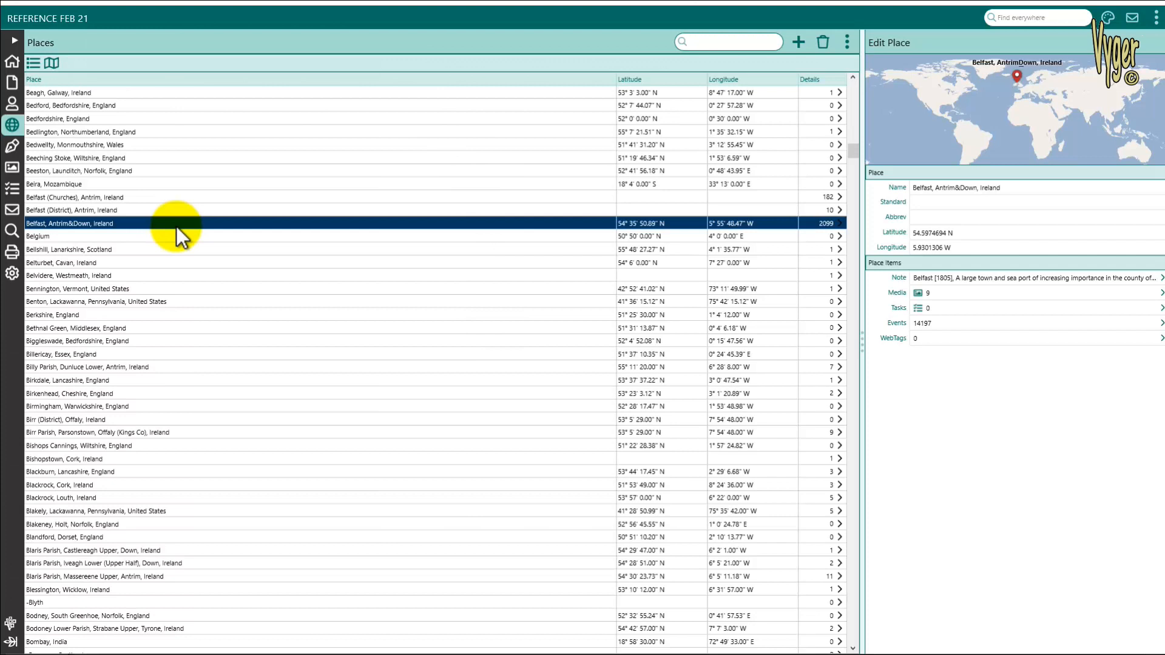
right_click(110, 223)
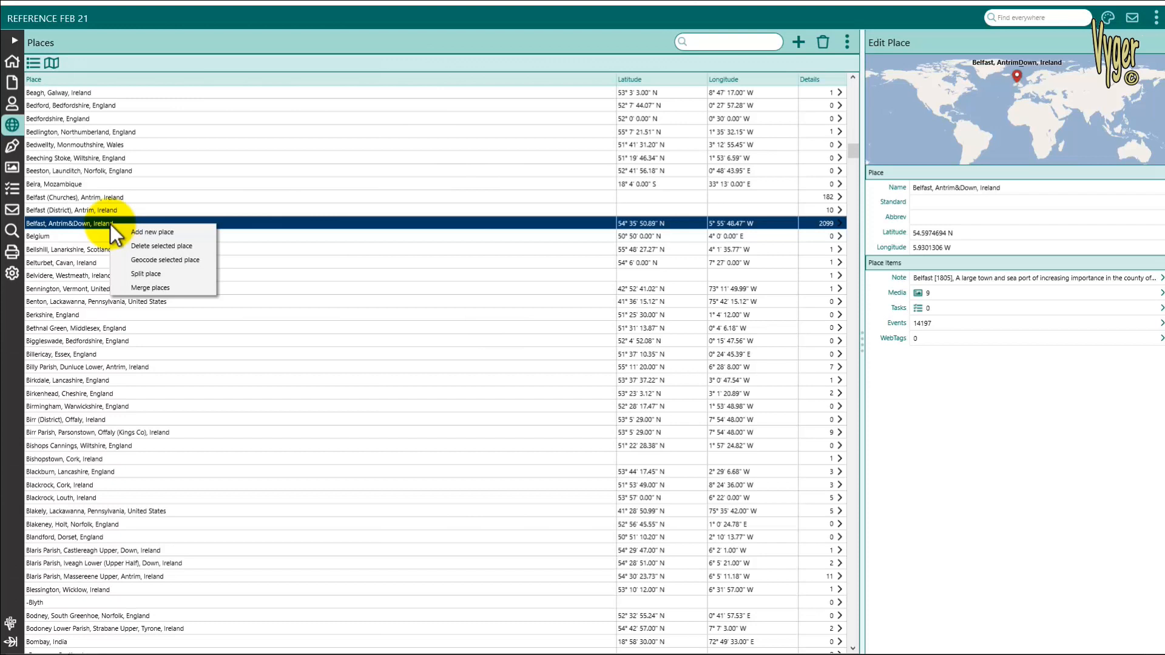
click(848, 42)
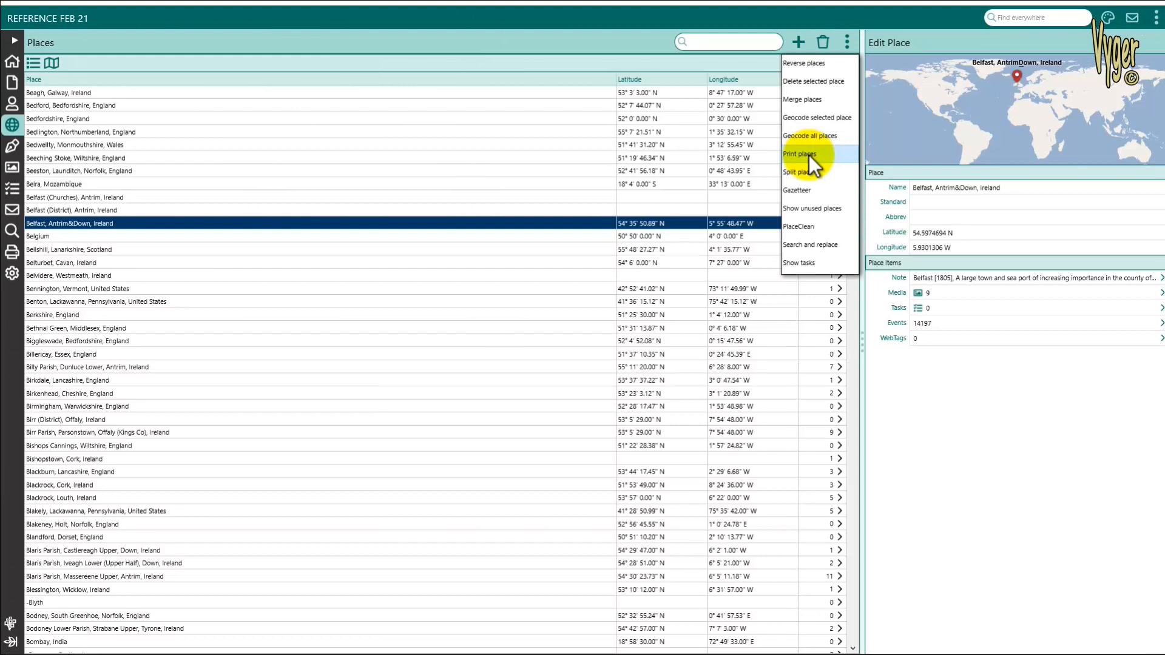
click(336, 220)
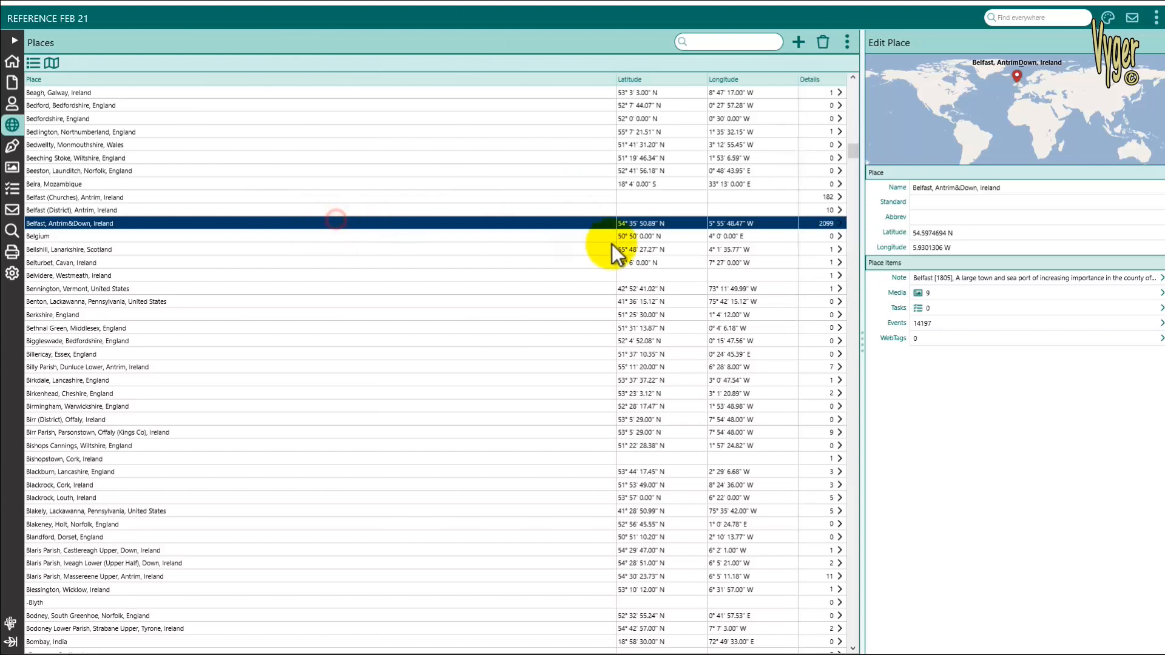
- Open the Place List report settings from RootsMagic 8's Places page and set the report to print events in a single place
click(848, 41)
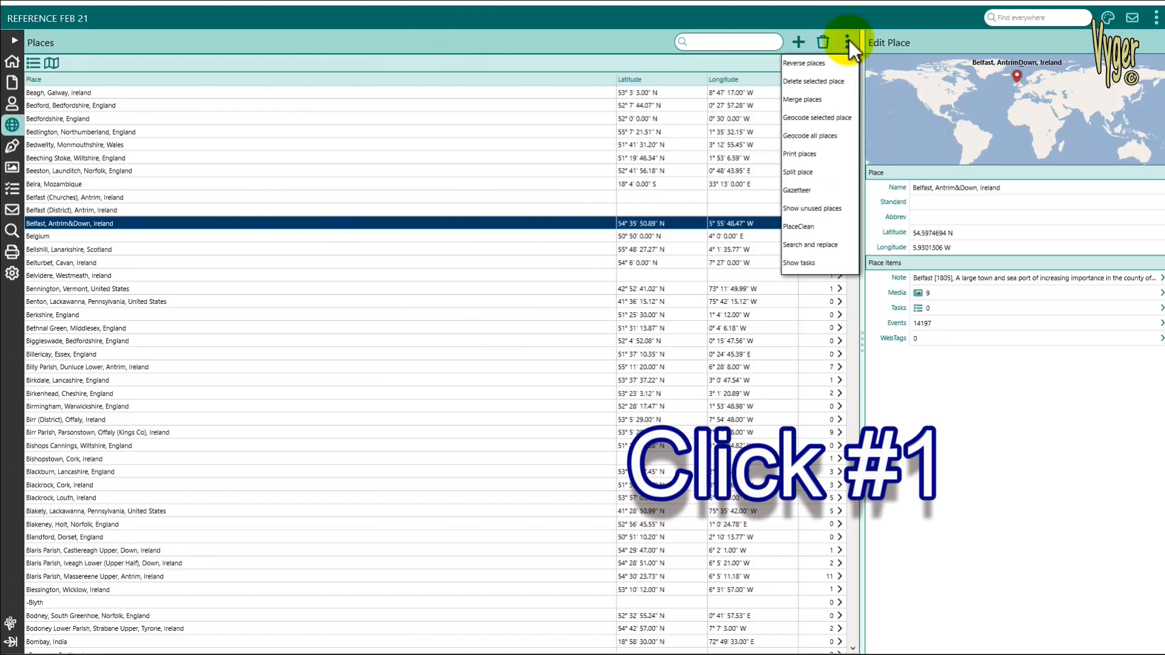
click(808, 154)
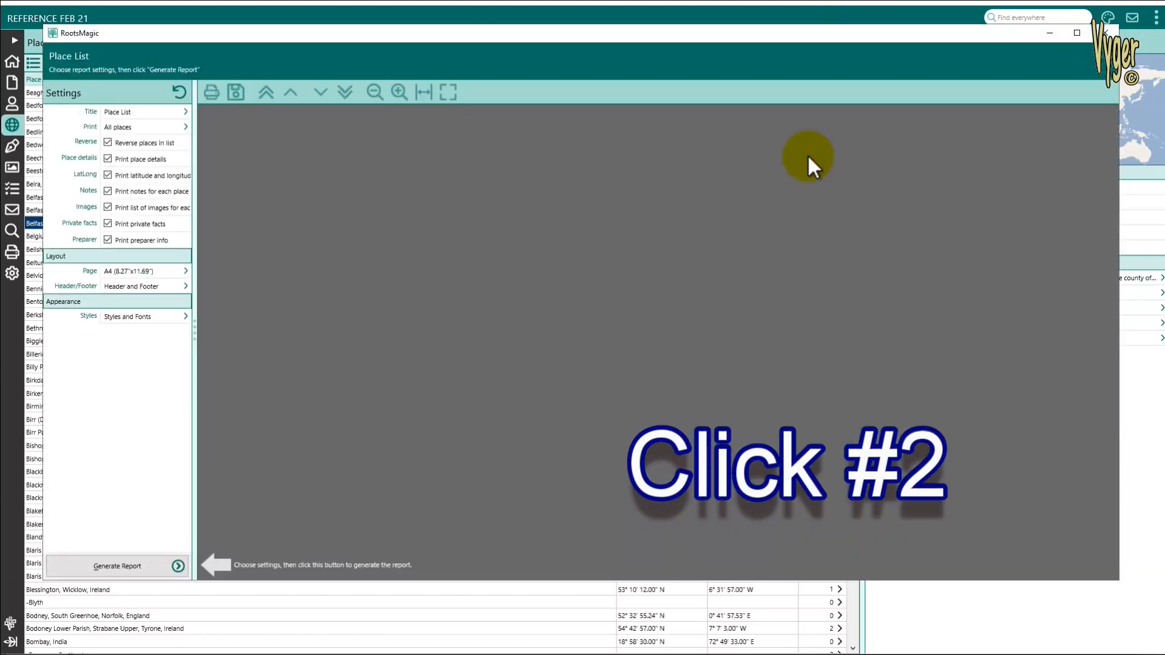
click(137, 127)
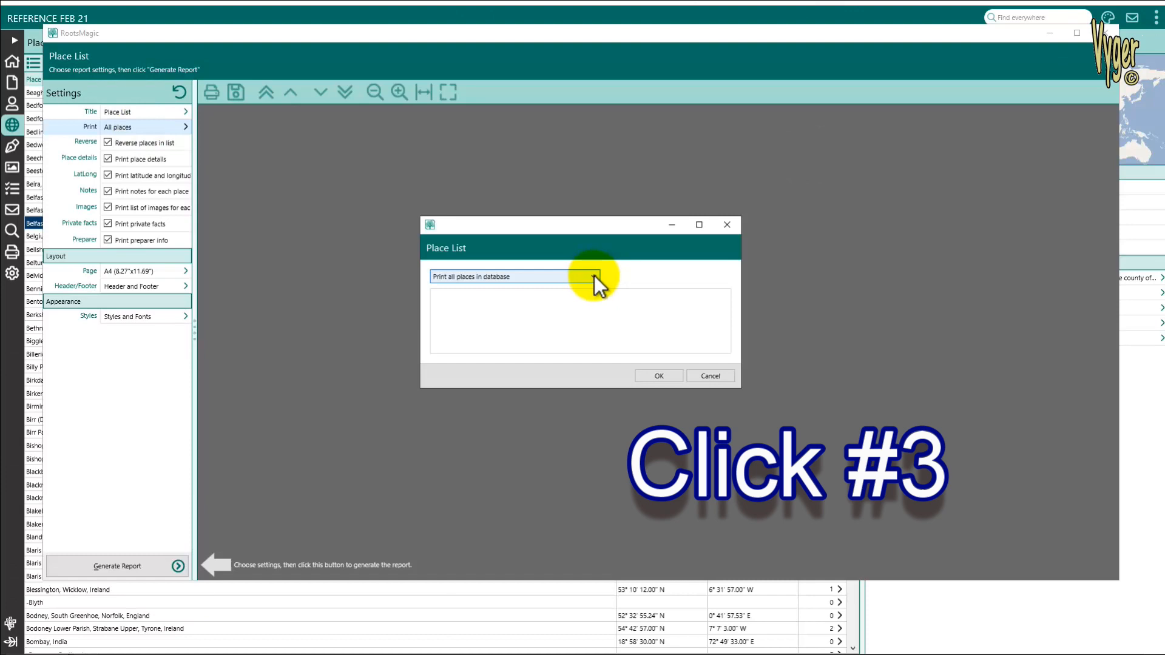
click(595, 276)
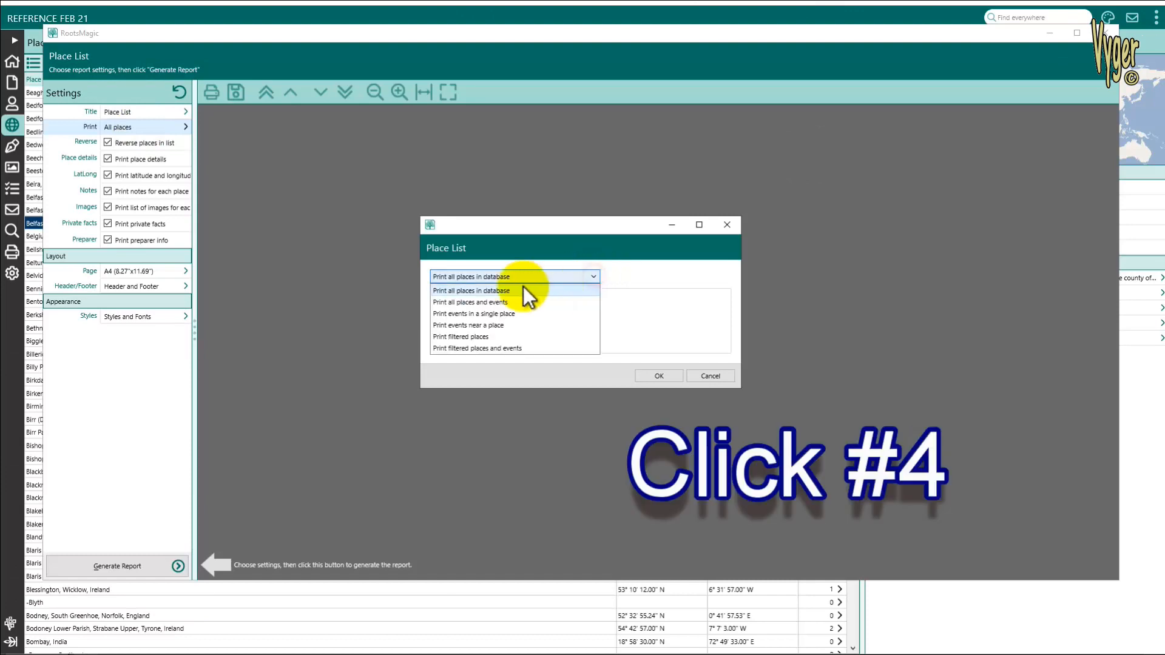
click(499, 315)
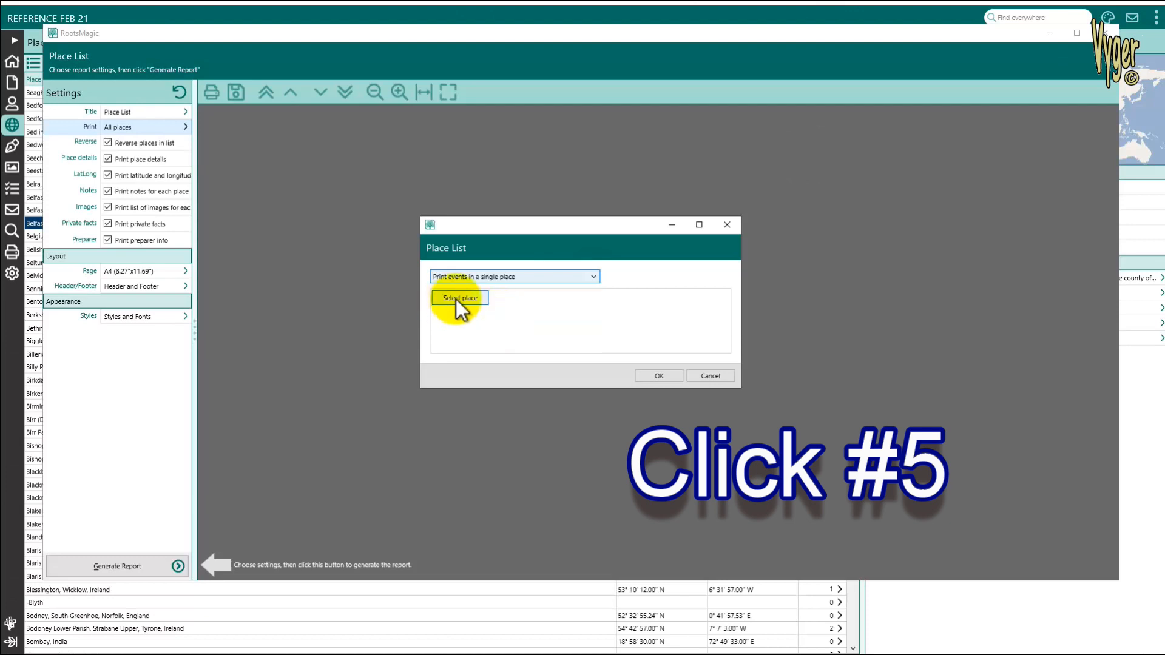
- Find "belfast", choose Belfast, Antrim&Down, Ireland as the report's place and generate the Place List report
click(456, 299)
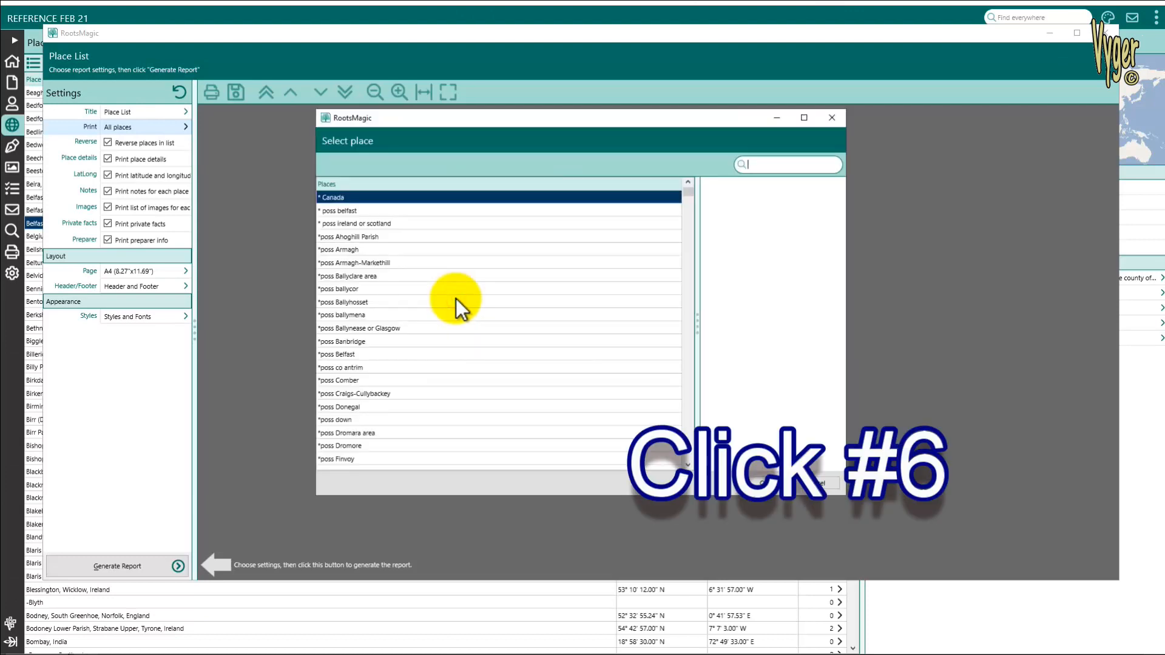
text(belfast)
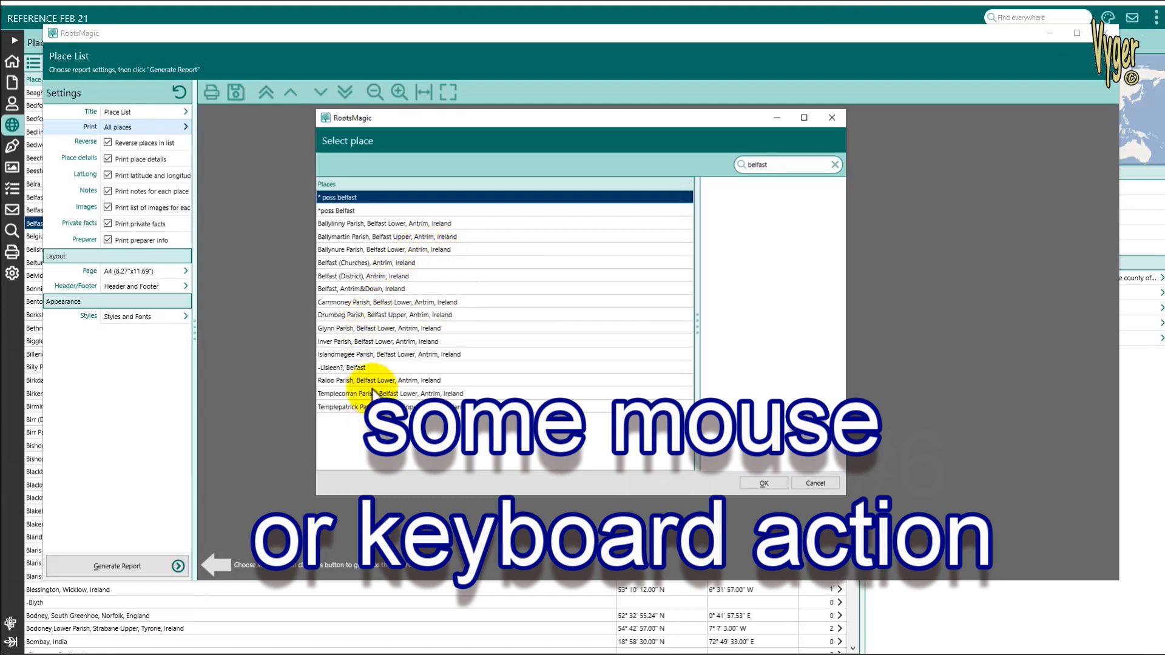
click(363, 289)
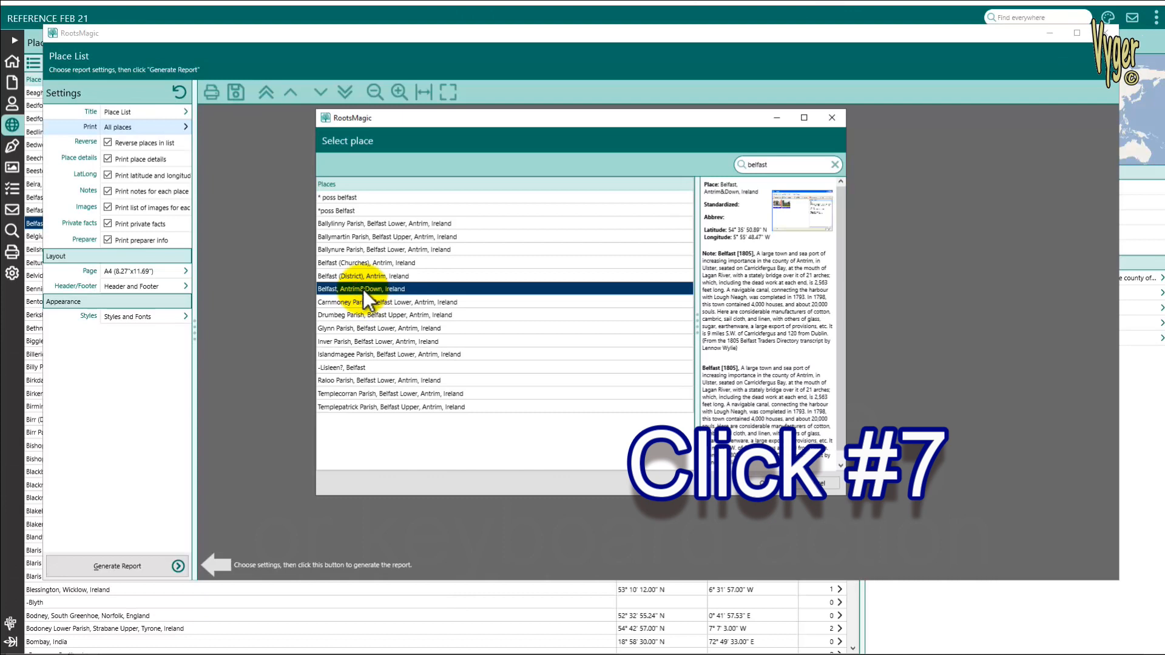
click(760, 483)
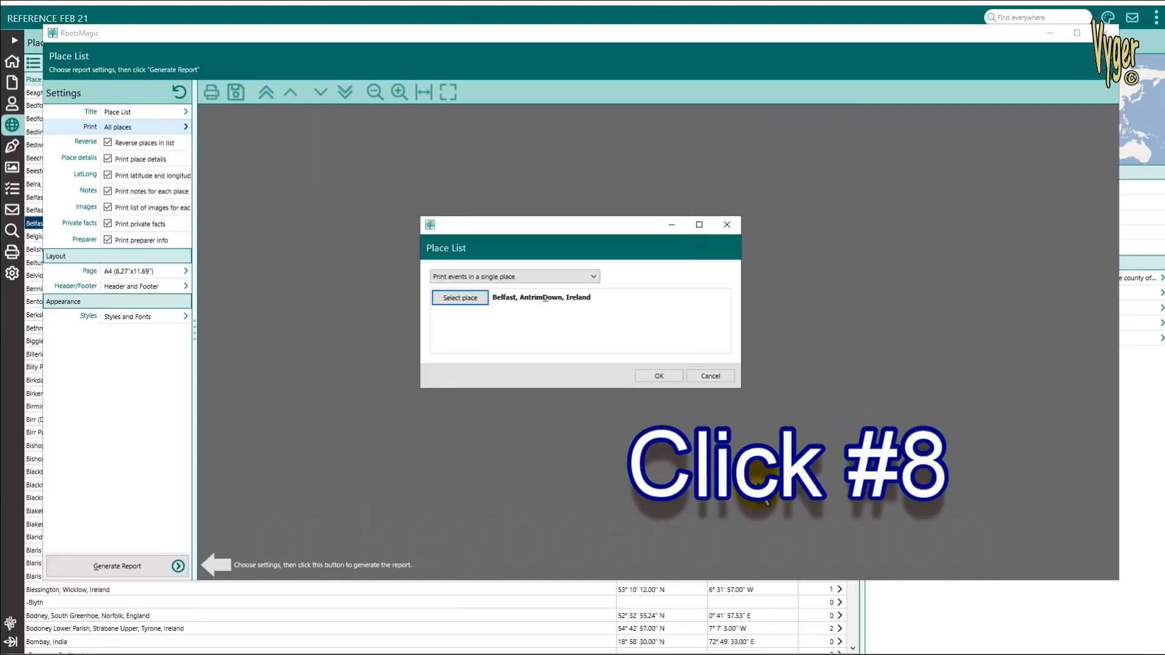
click(654, 374)
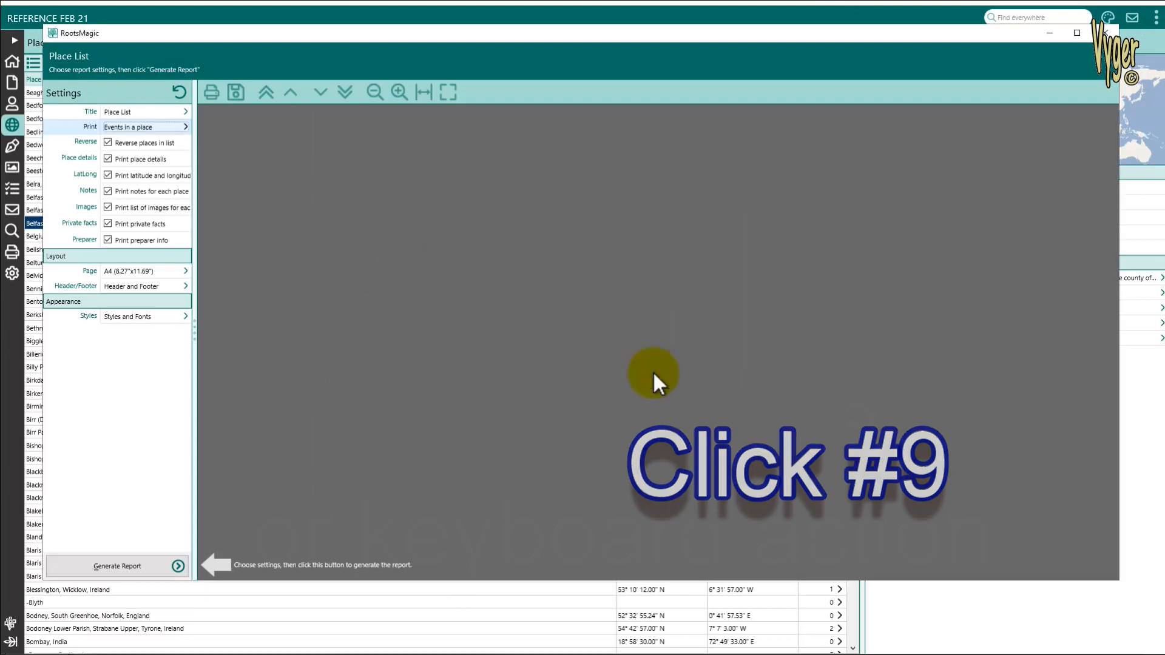
click(114, 566)
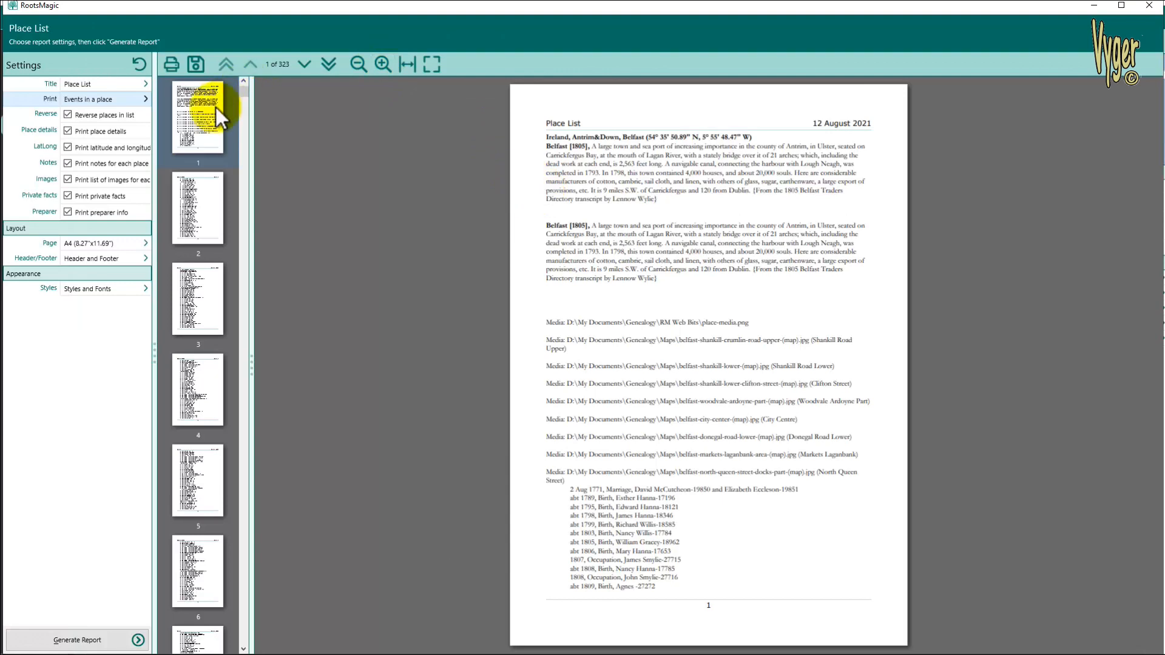
- Examine the RootsMagic 8 Belfast report at pages 141, 210 and 229, and skim through RootsMagic 7's version for comparison
drag(244, 96, 250, 328)
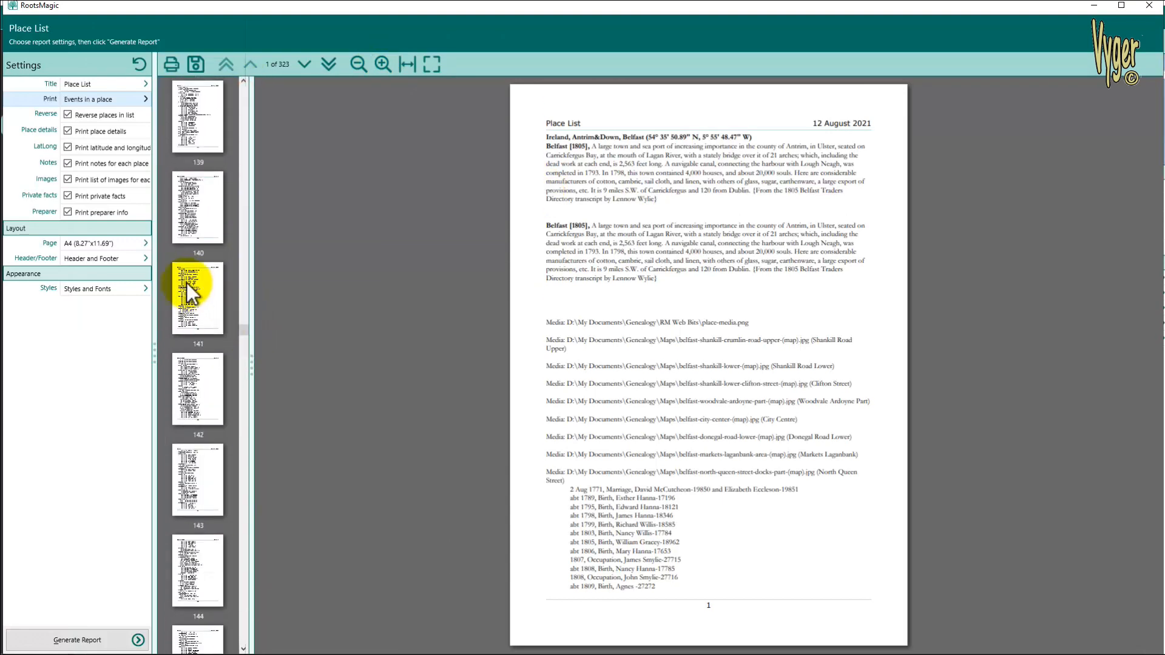
click(187, 298)
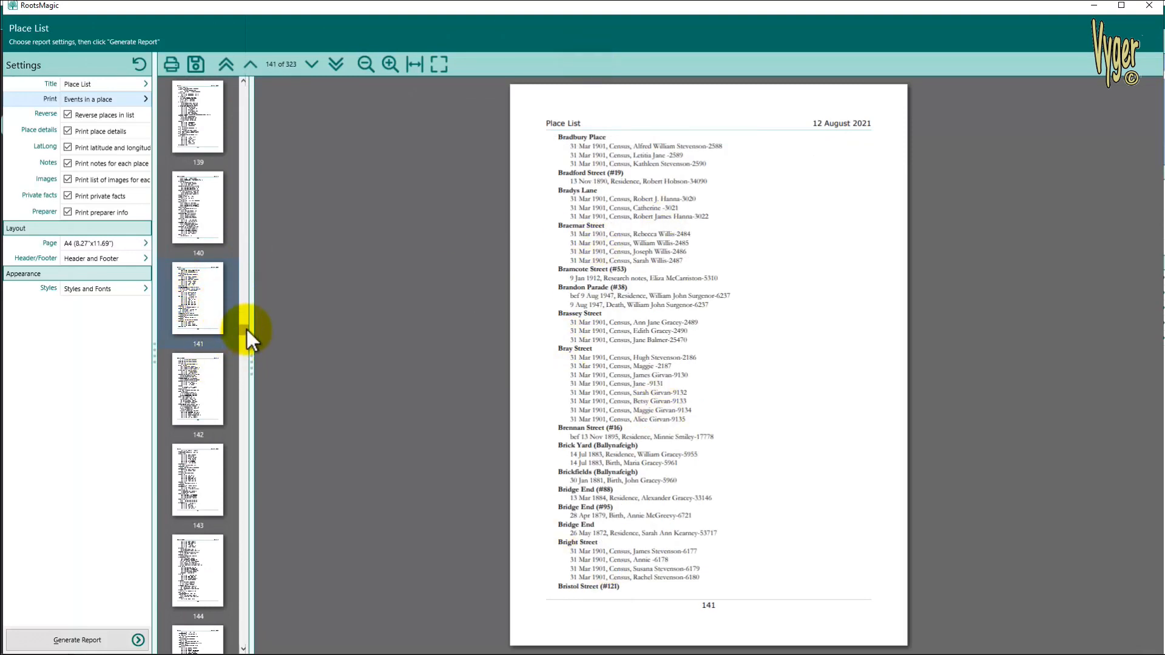
drag(247, 328, 248, 446)
click(193, 430)
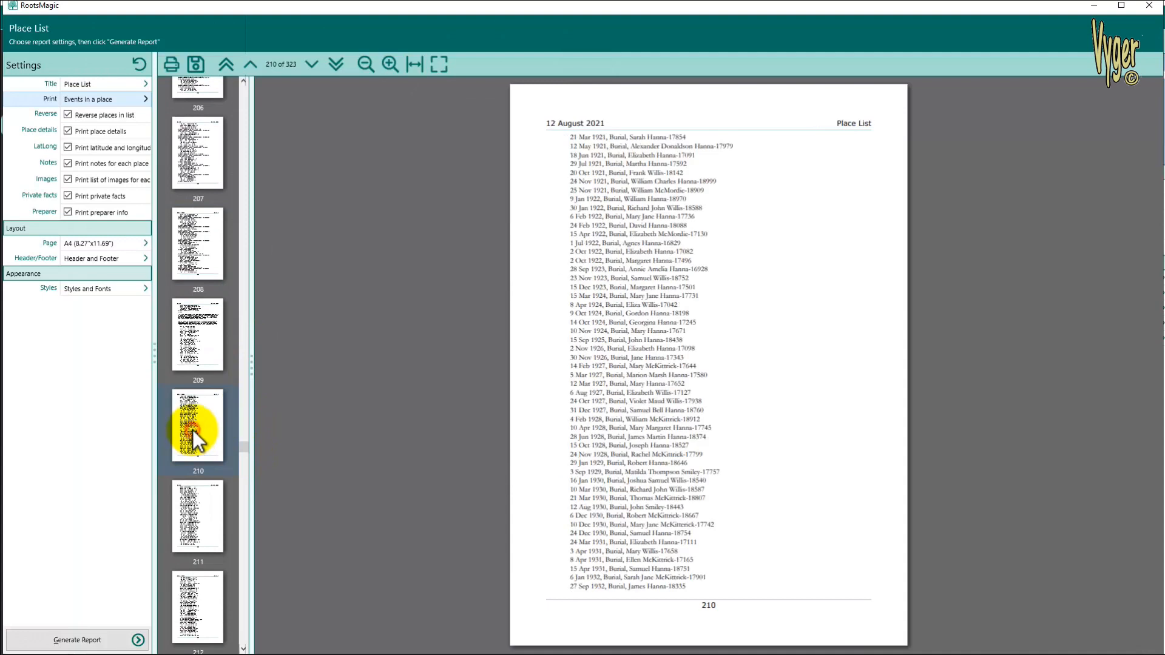
drag(244, 456, 246, 482)
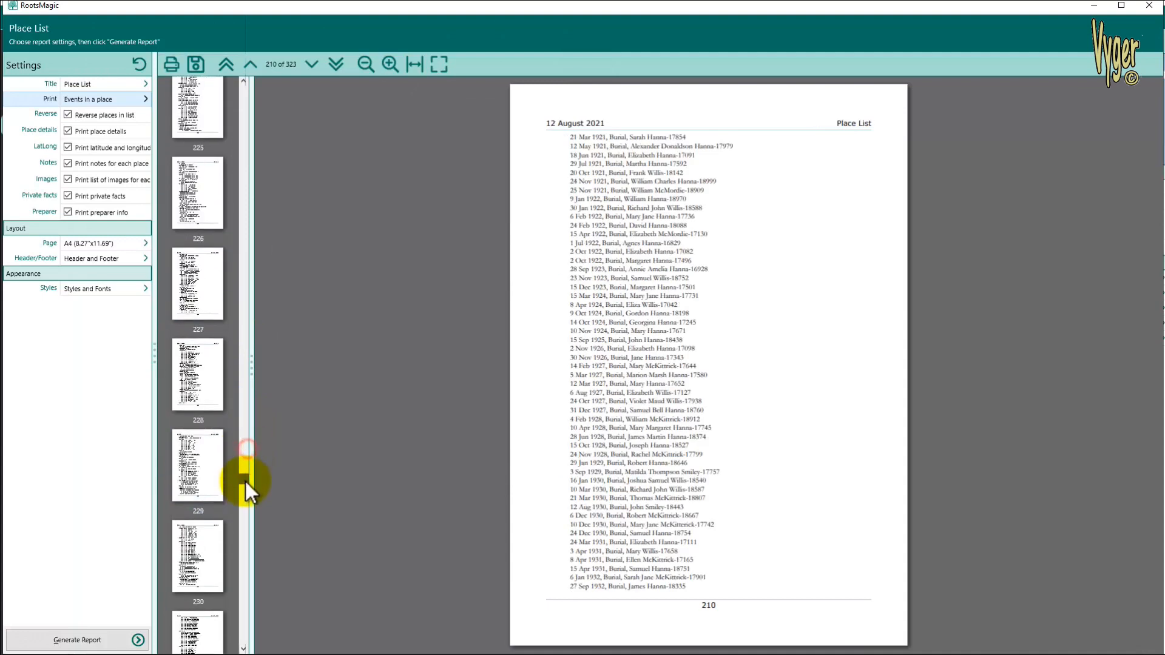
click(193, 468)
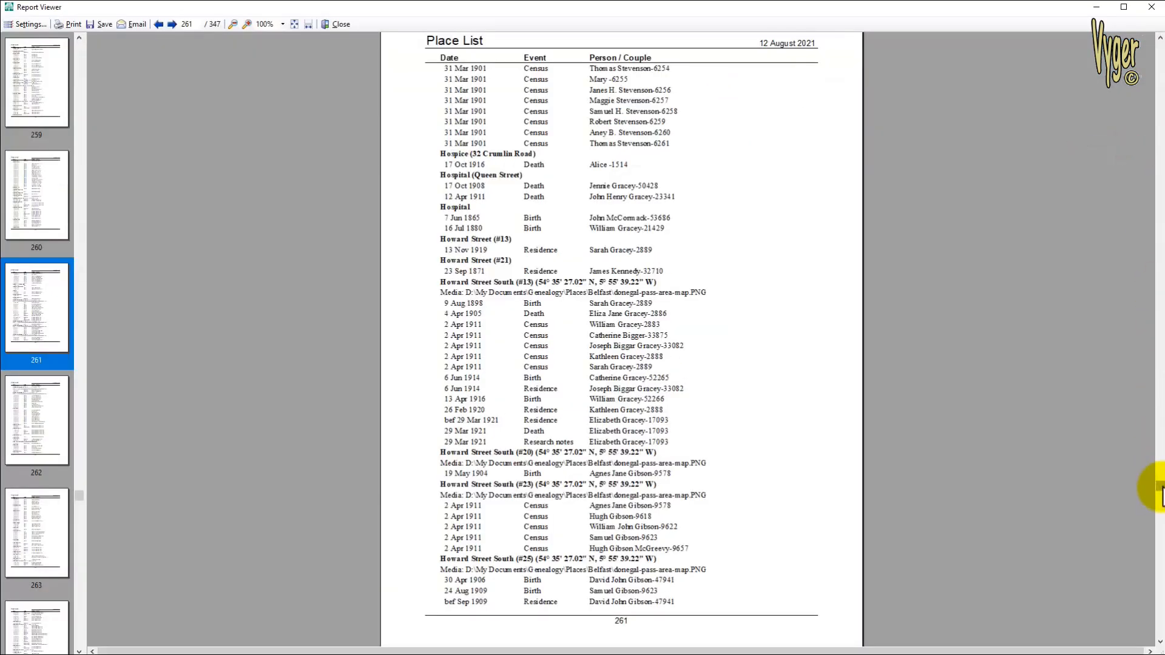
drag(1160, 494, 1158, 280)
drag(1157, 376, 1158, 610)
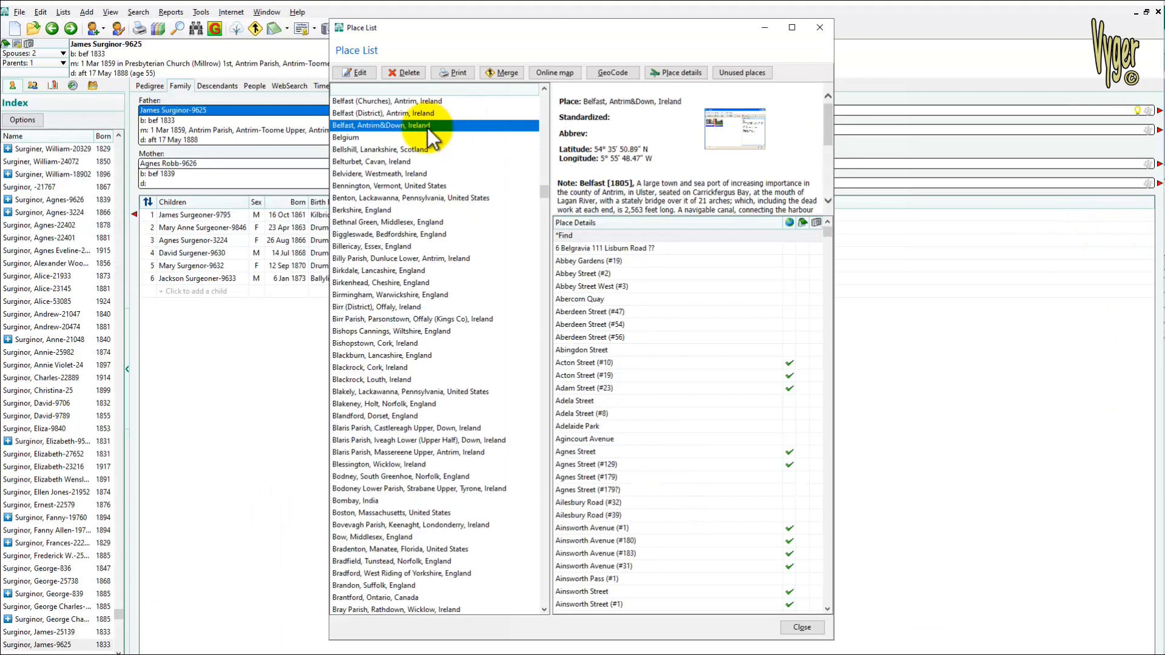
- Generate RootsMagic 7's single-place events report for Belfast, Antrim&Down, Ireland again and examine it around page 226
click(449, 74)
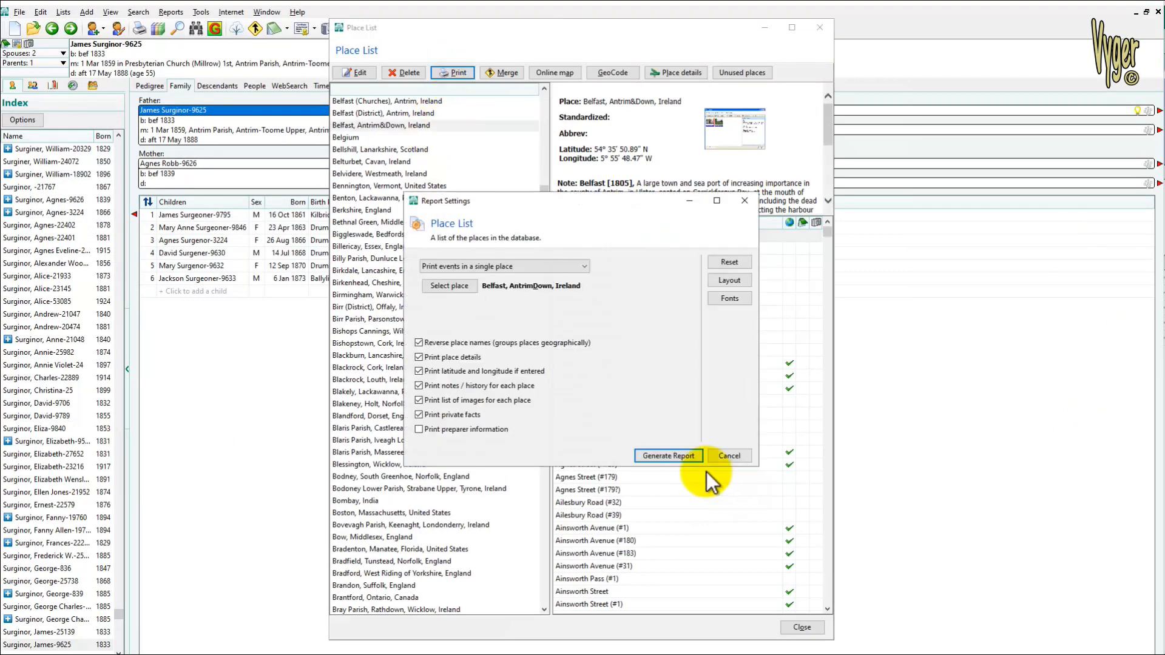
click(680, 456)
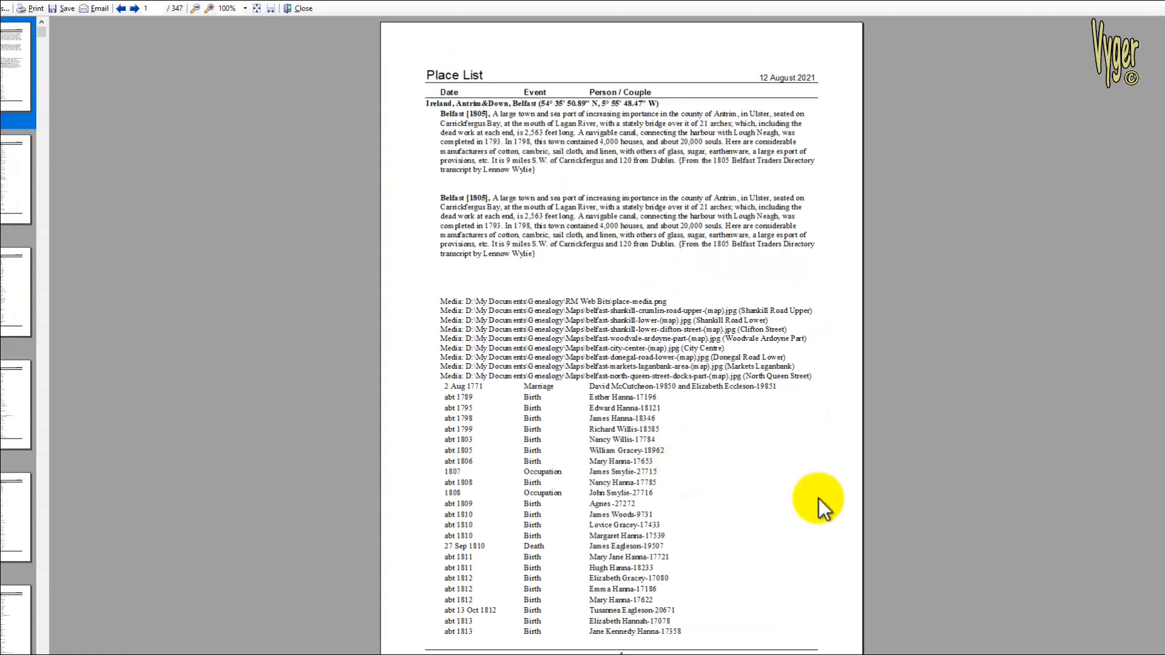
drag(1159, 28, 1159, 429)
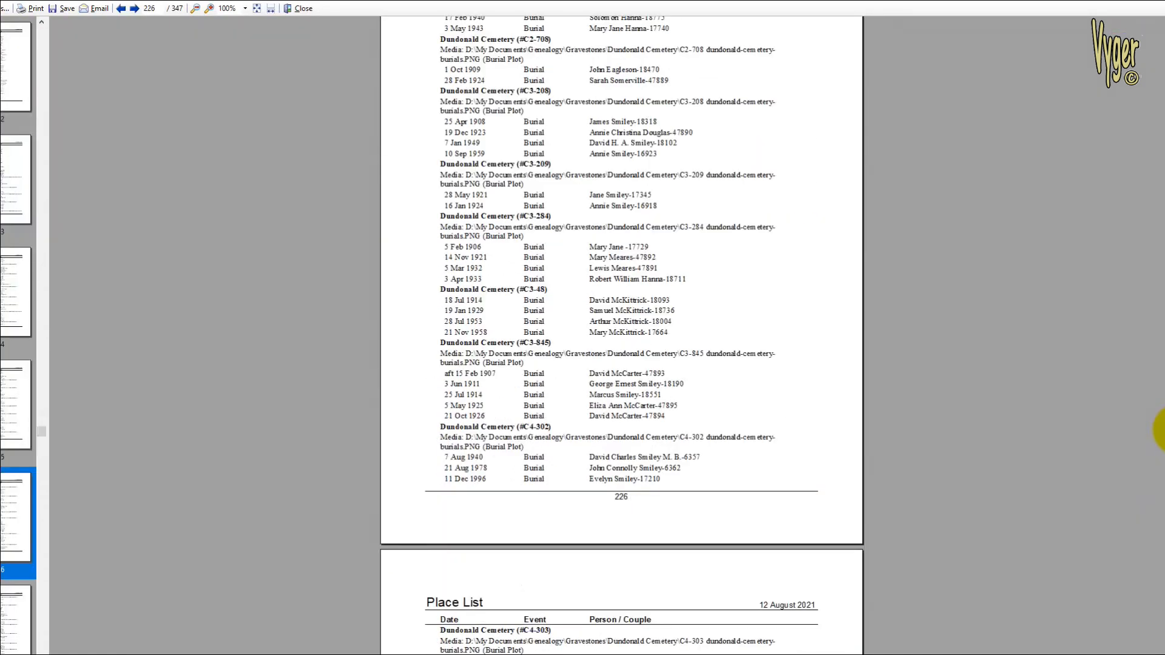